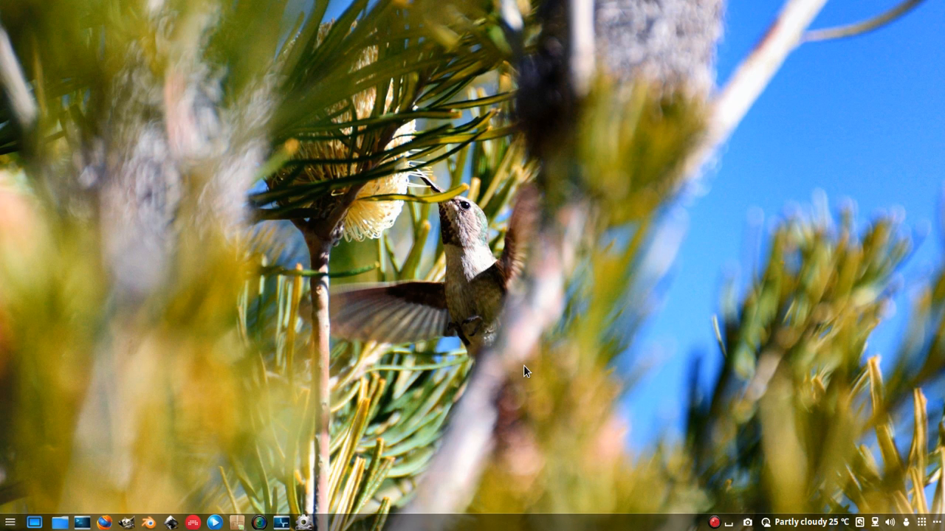
# Launch GIMP and open market.jpg from the stock folder inside Projects/gimp
pyautogui.click(127, 522)
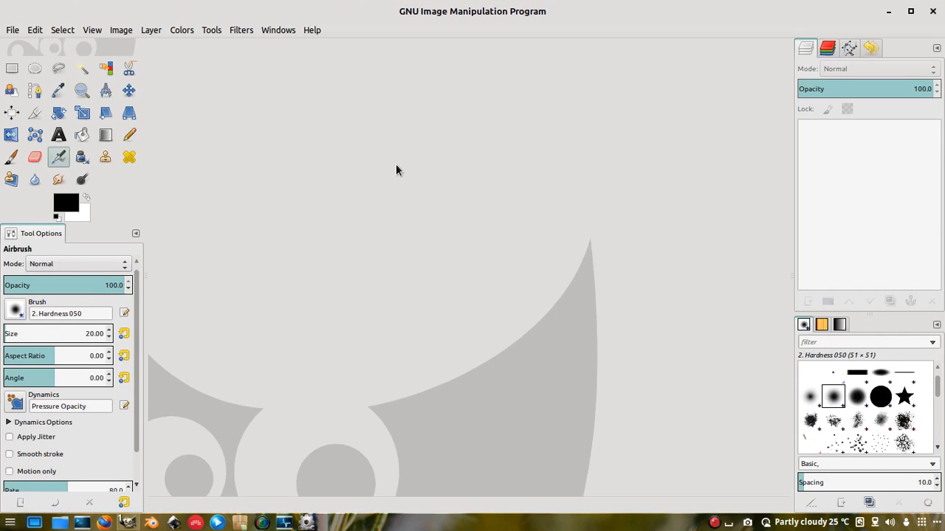
pyautogui.click(13, 31)
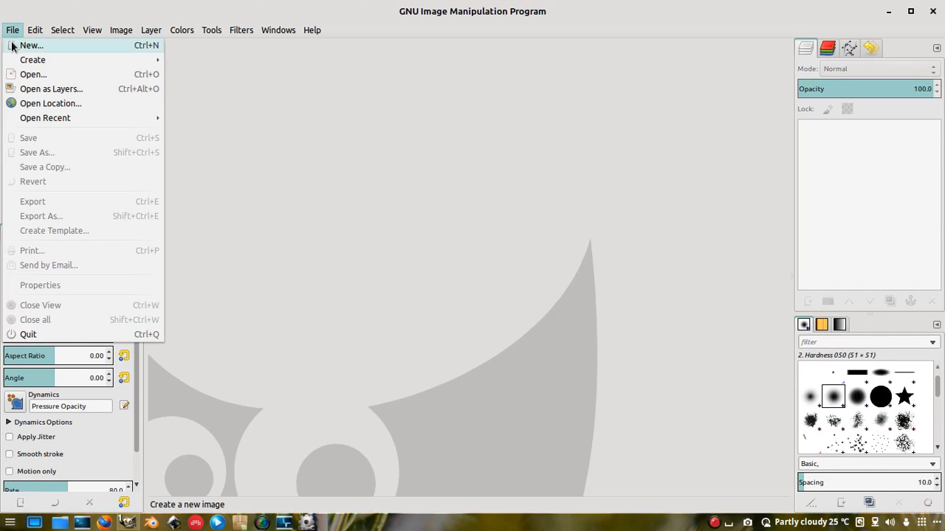
pyautogui.click(20, 74)
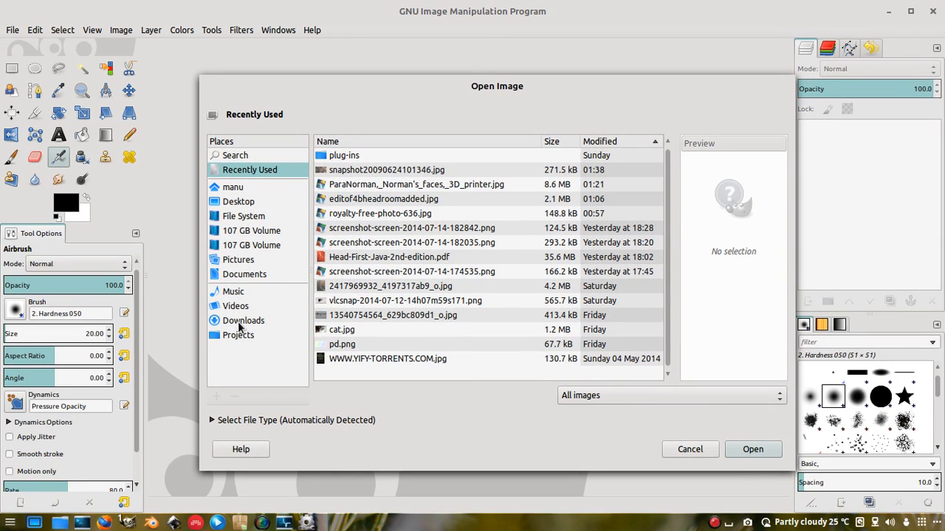
pyautogui.click(240, 334)
pyautogui.click(345, 204)
pyautogui.doubleClick(345, 204)
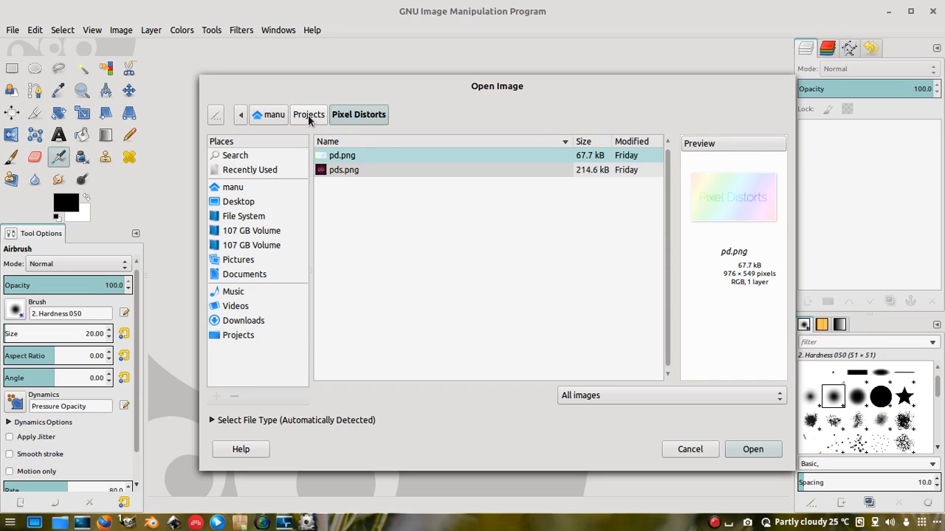
pyautogui.click(308, 117)
pyautogui.doubleClick(353, 169)
pyautogui.doubleClick(350, 157)
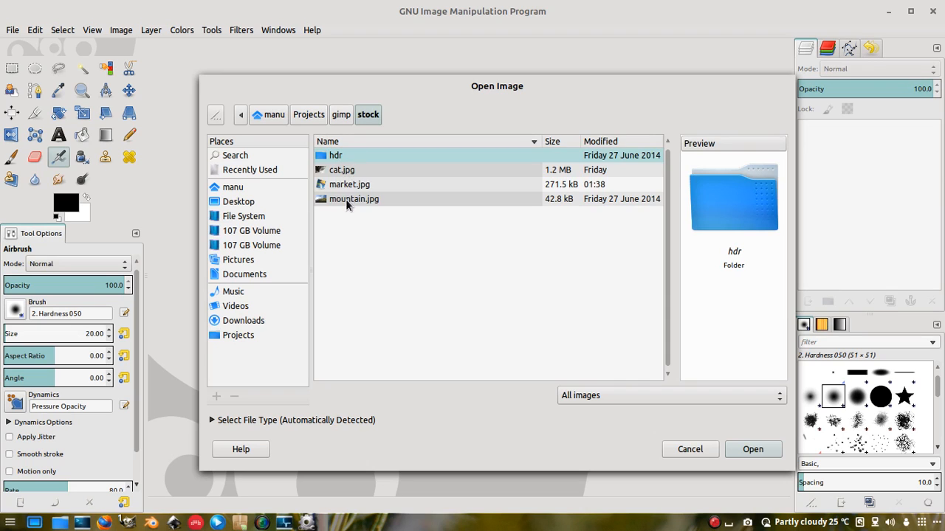
pyautogui.click(348, 185)
pyautogui.click(760, 447)
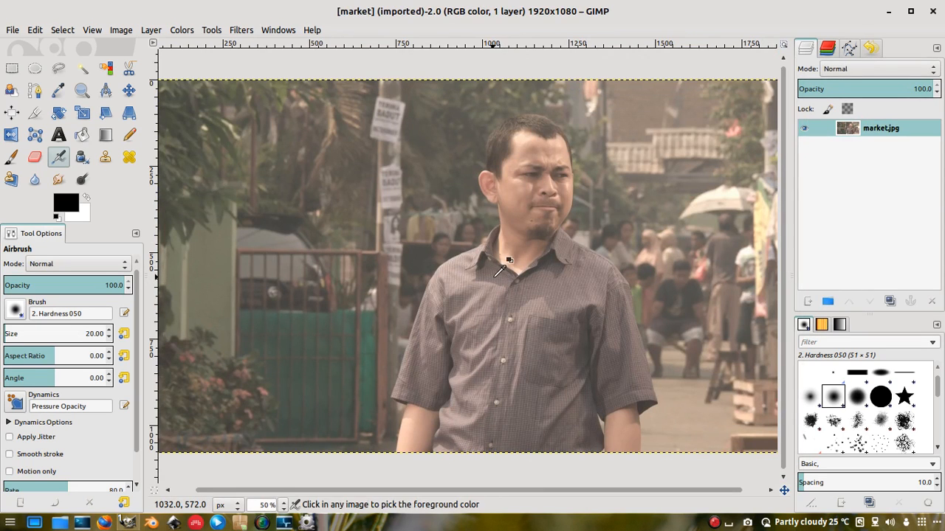
# Examine the colours and contrast of the market photo, both close up and as a whole
pyautogui.scroll(-1, 493, 276)
pyautogui.scroll(1, 499, 272)
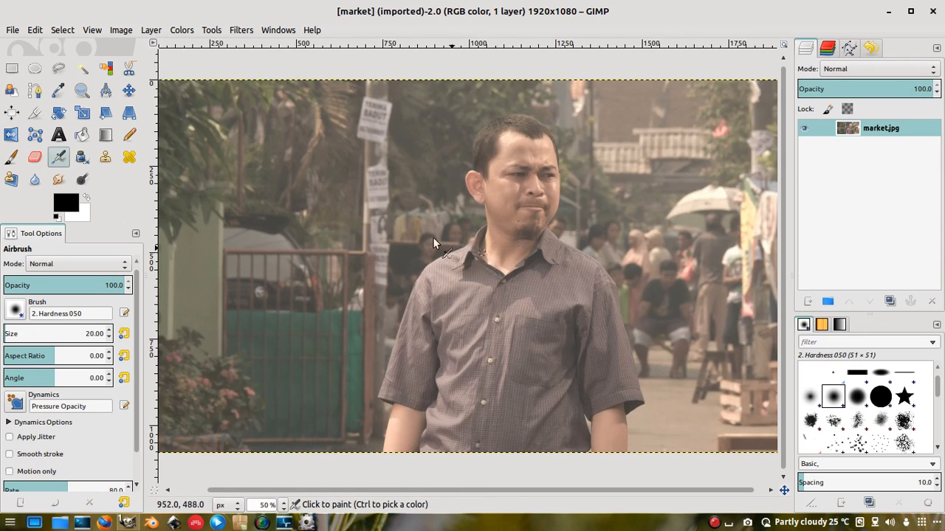
pyautogui.scroll(-1, 543, 154)
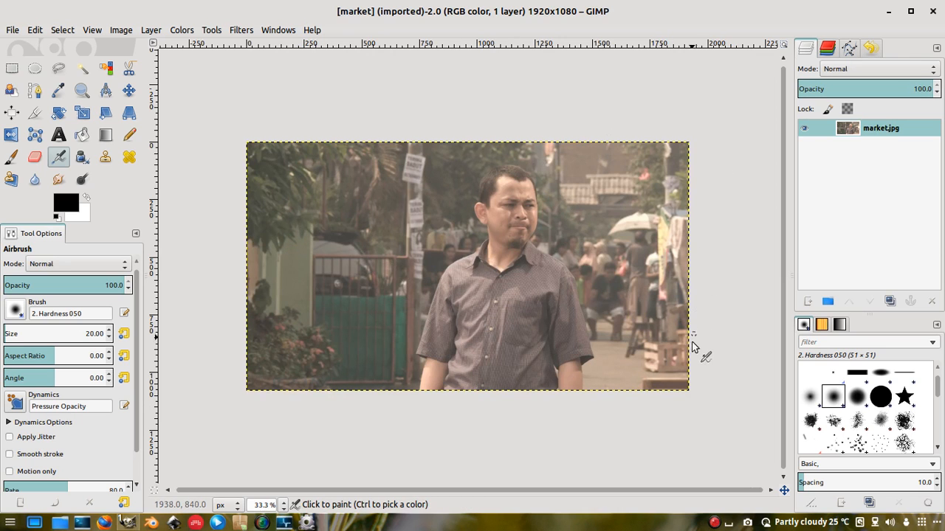
pyautogui.scroll(5, 596, 237)
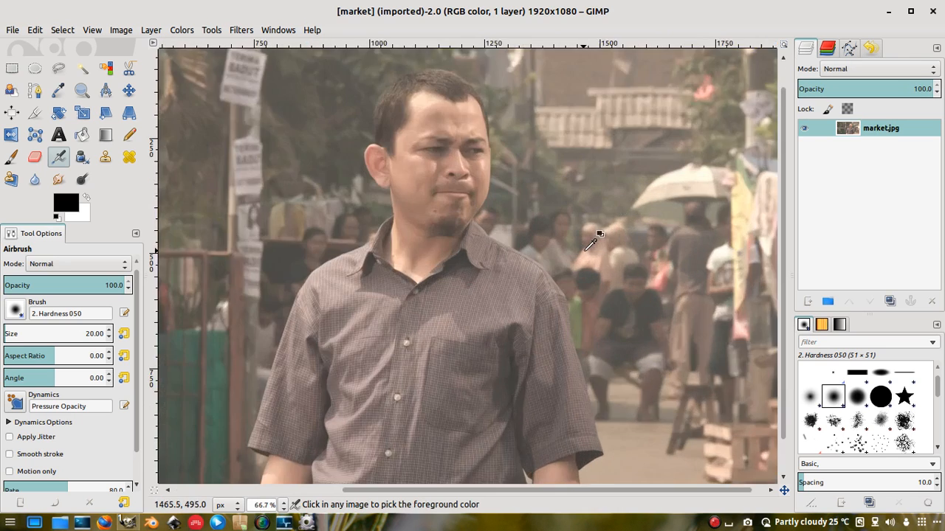
pyautogui.scroll(-5, 596, 237)
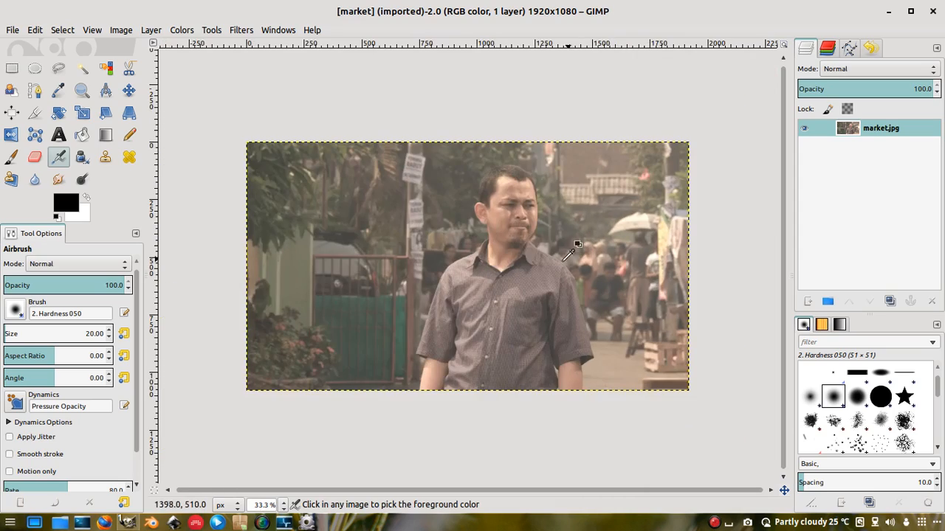
pyautogui.scroll(5, 521, 251)
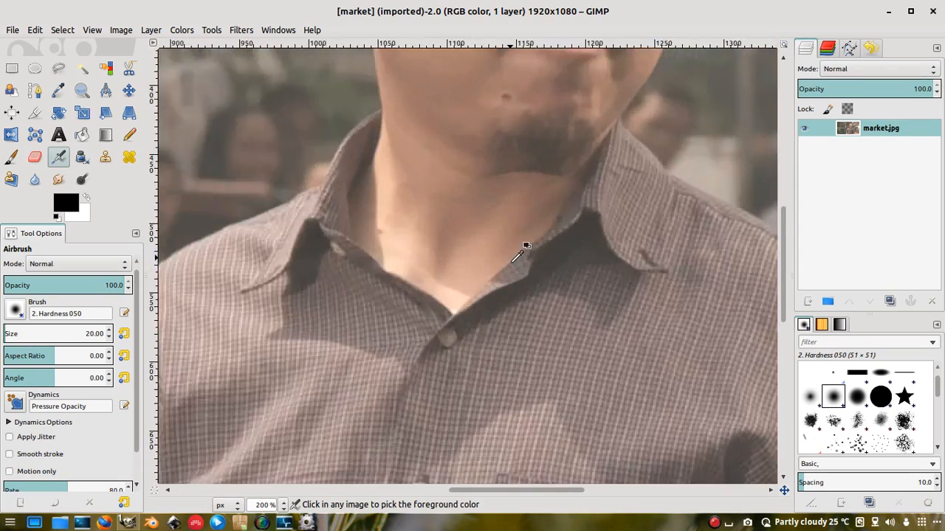
pyautogui.scroll(-5, 521, 251)
pyautogui.scroll(1, 520, 251)
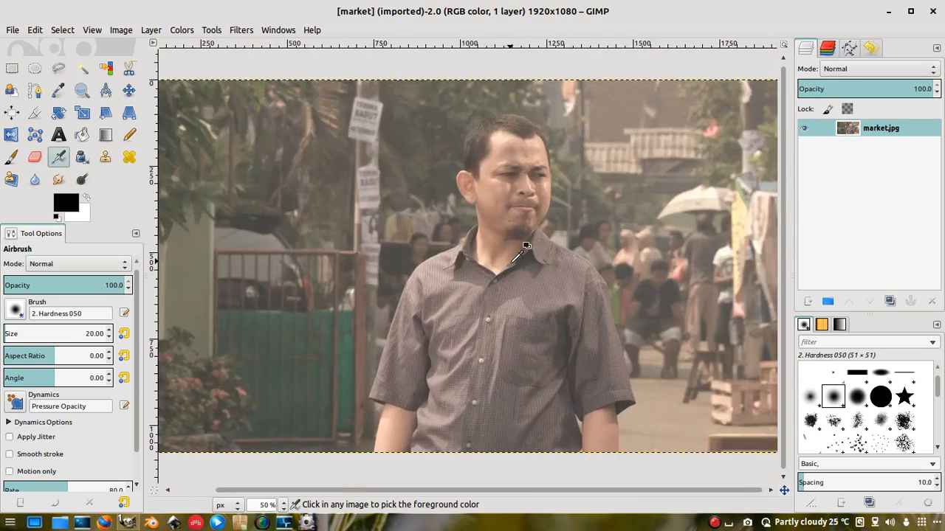
pyautogui.scroll(-1, 516, 254)
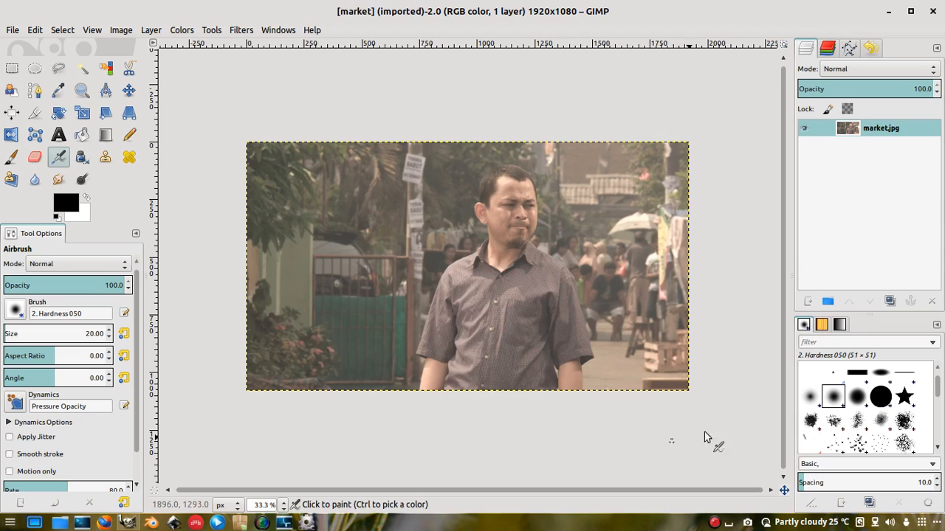
# Duplicate the market.jpg layer and apply the automatic White Balance to the copy
pyautogui.click(890, 303)
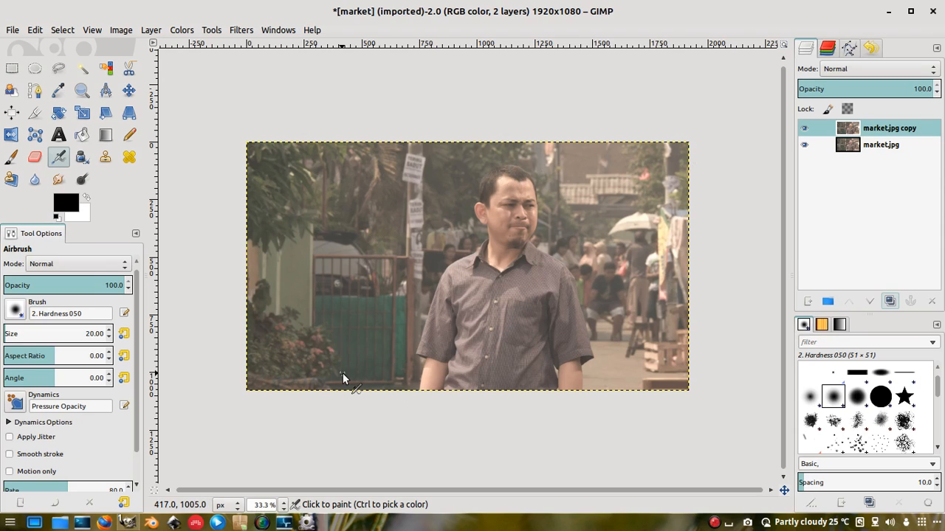
pyautogui.hotkey('ctrl', 'z')
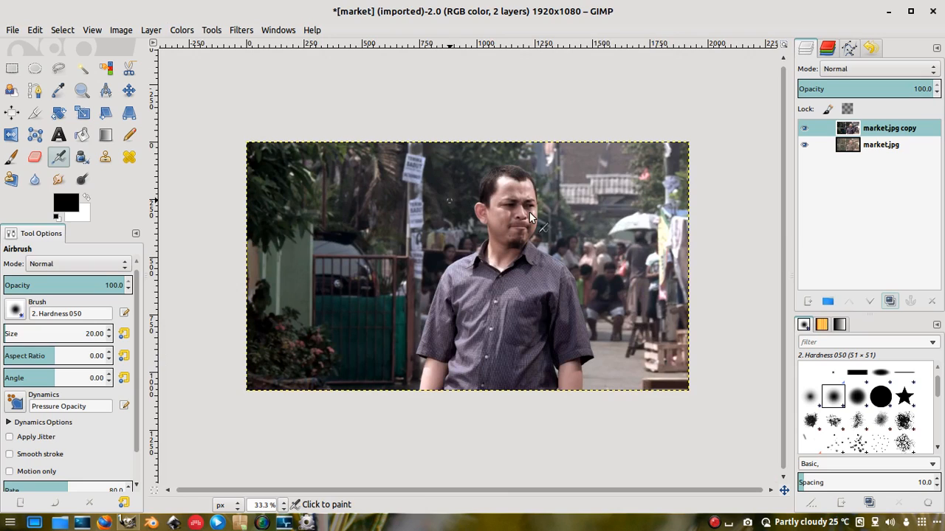
# Rename the white-balanced market.jpg copy layer as autowb
pyautogui.doubleClick(901, 129)
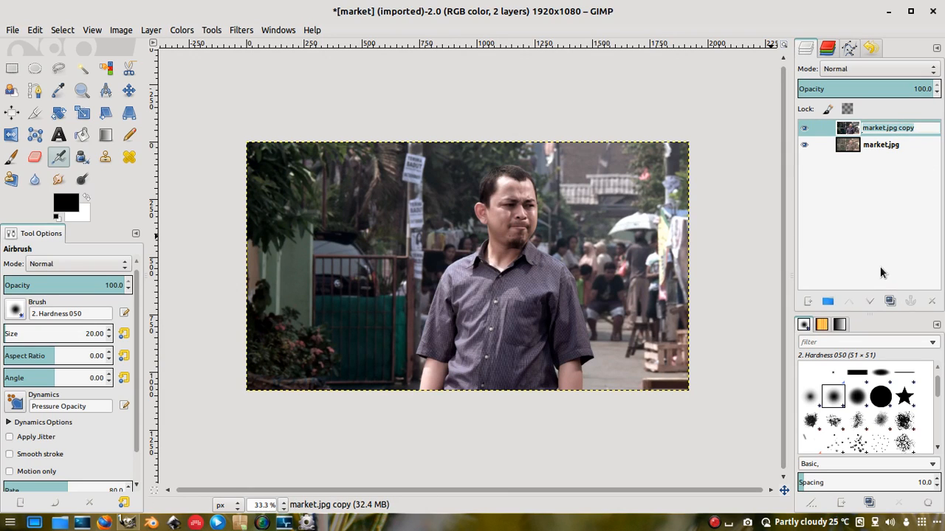
pyautogui.write('autowb')
pyautogui.press('Return')
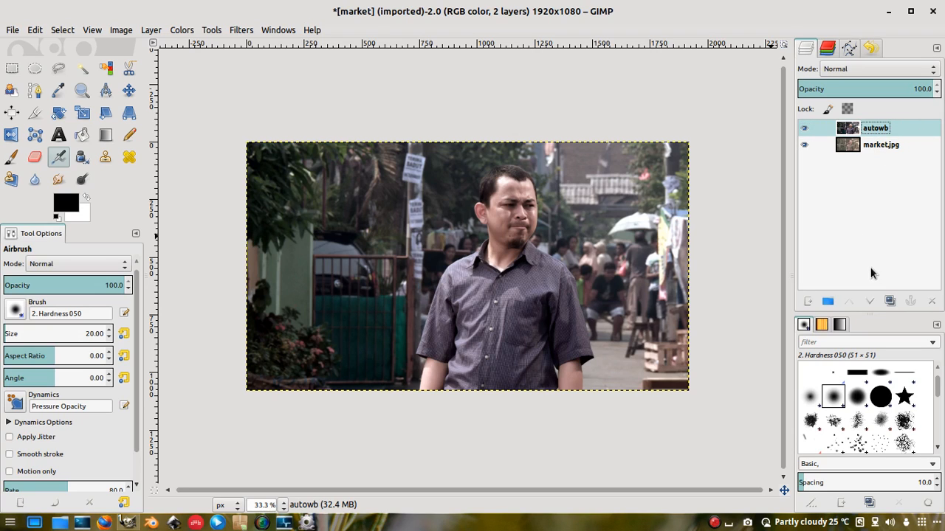
# Duplicate the autowb layer and apply the automatic Color Enhance to the copy
pyautogui.click(889, 301)
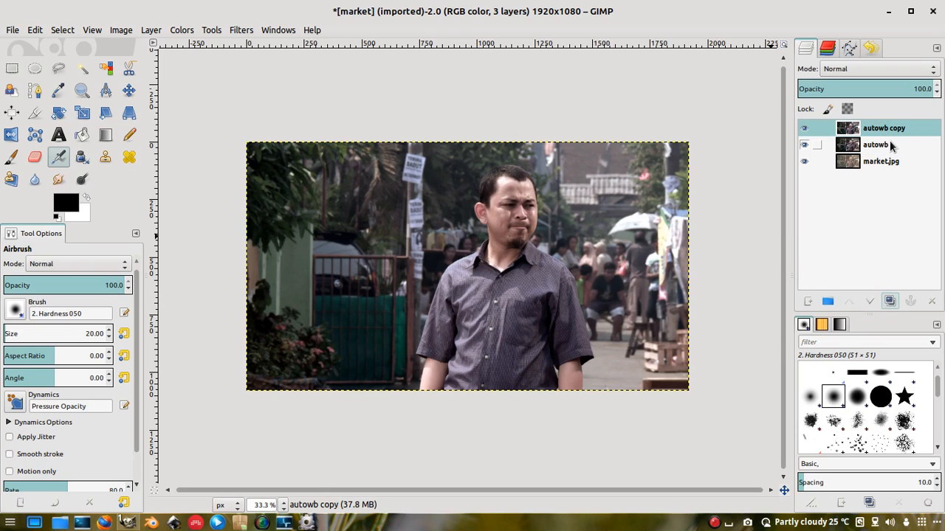
pyautogui.doubleClick(905, 129)
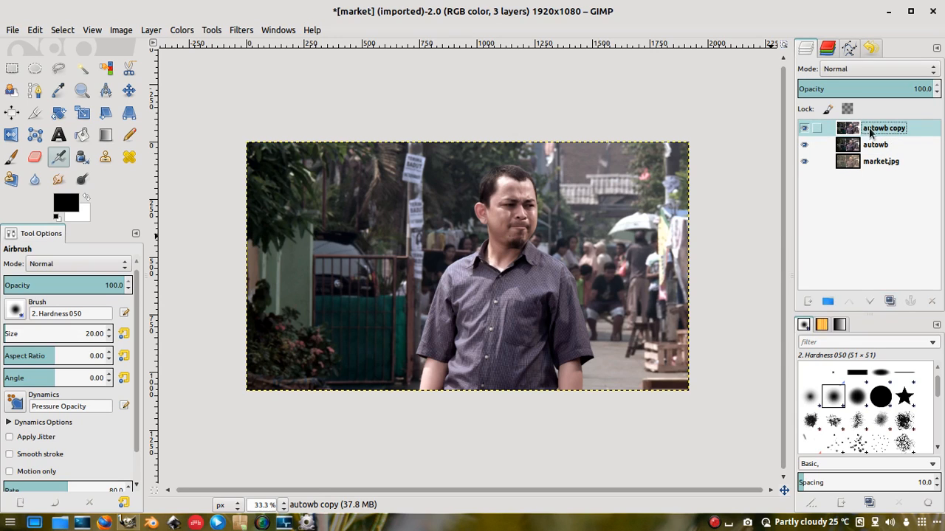
pyautogui.press('Return')
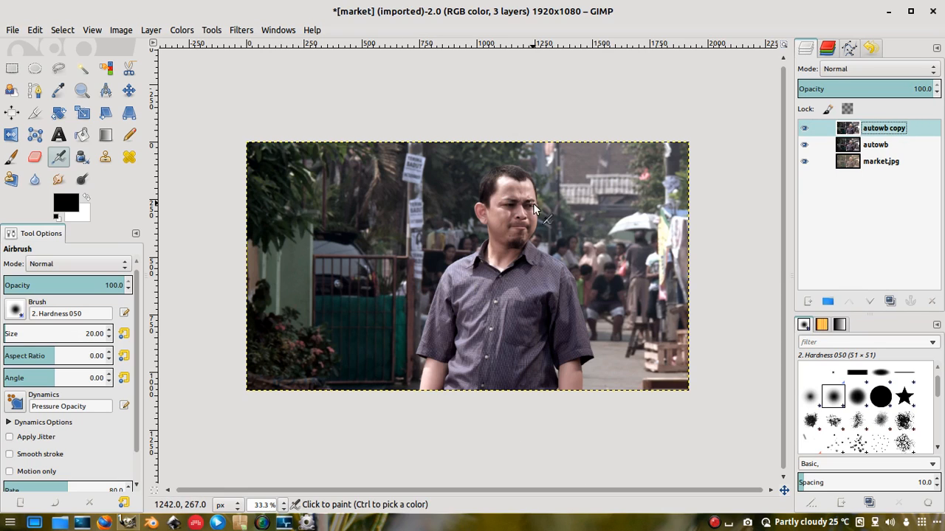
pyautogui.click(181, 30)
pyautogui.moveTo(208, 221)
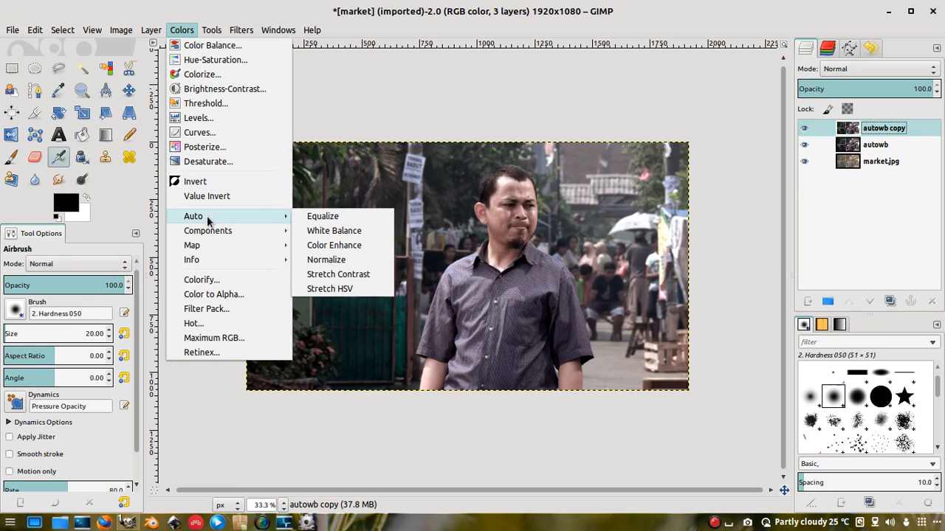
pyautogui.click(366, 248)
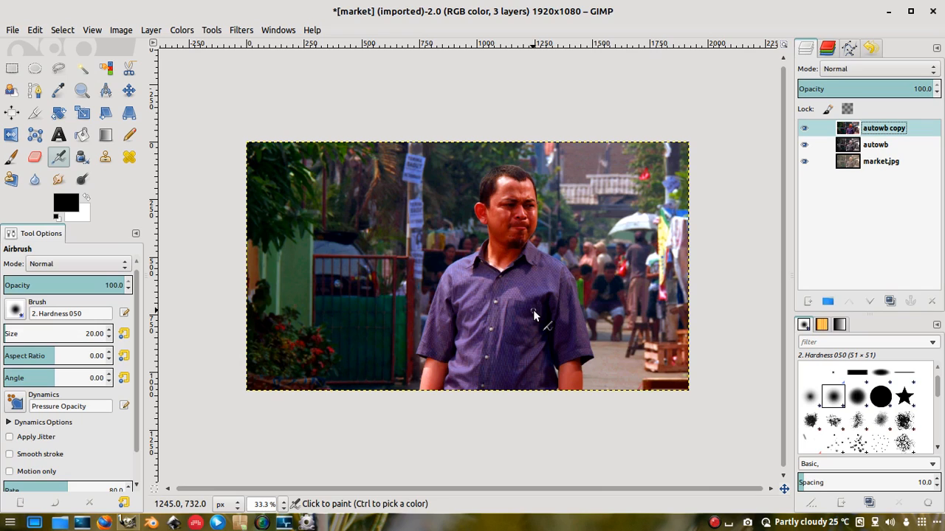
# Rename the colour-enhanced copy layer as autowbcc
pyautogui.doubleClick(894, 130)
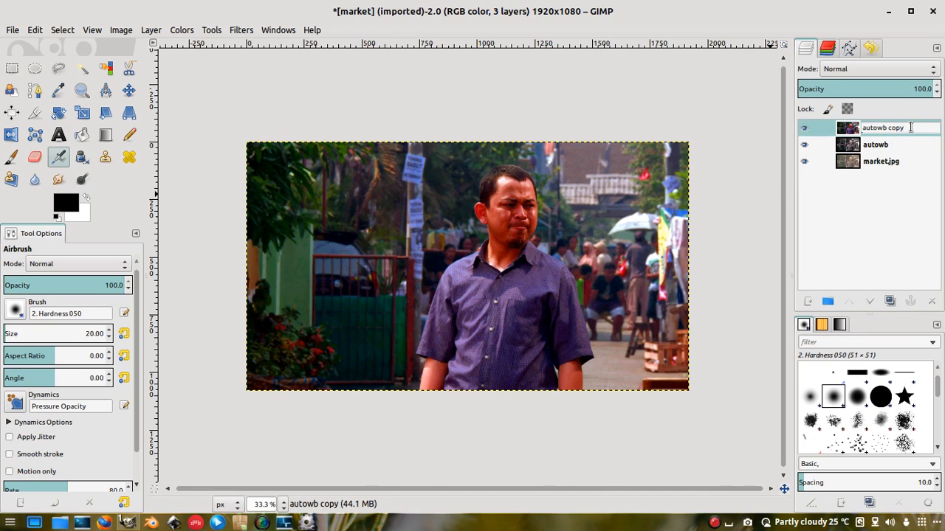
pyautogui.press('BackSpace')
pyautogui.press('BackSpace')
pyautogui.press('BackSpace')
pyautogui.press('BackSpace')
pyautogui.press('BackSpace')
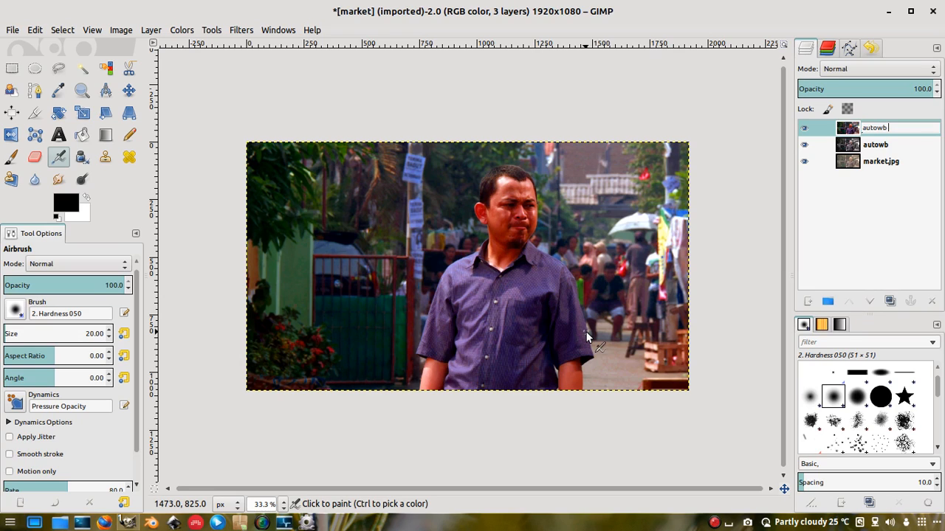
pyautogui.press('BackSpace')
pyautogui.write('cc')
pyautogui.press('Return')
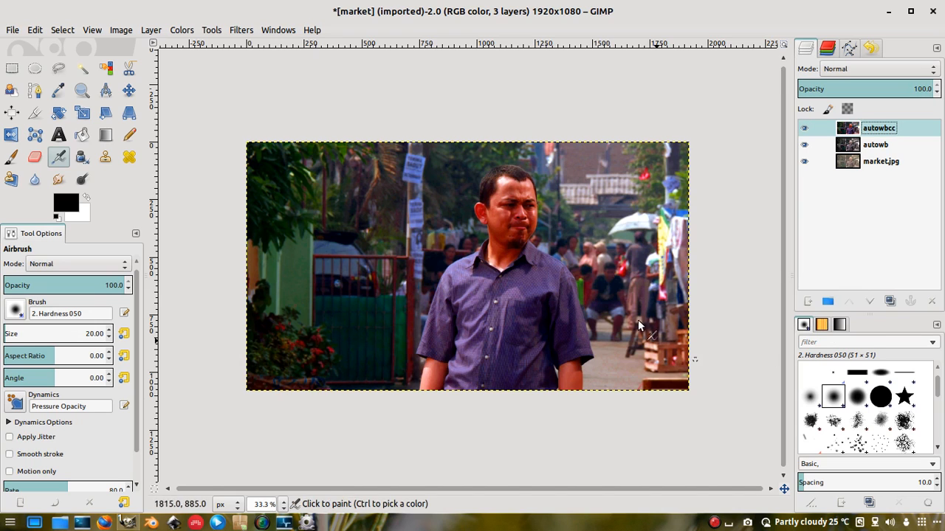
# Hide the autowbcc and autowb layers and duplicate the original market.jpg layer
pyautogui.click(804, 146)
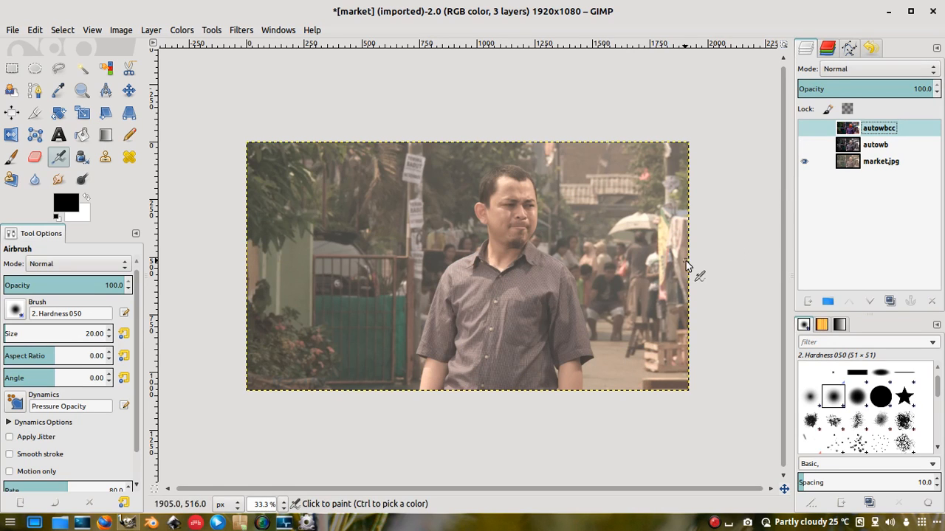
pyautogui.click(883, 166)
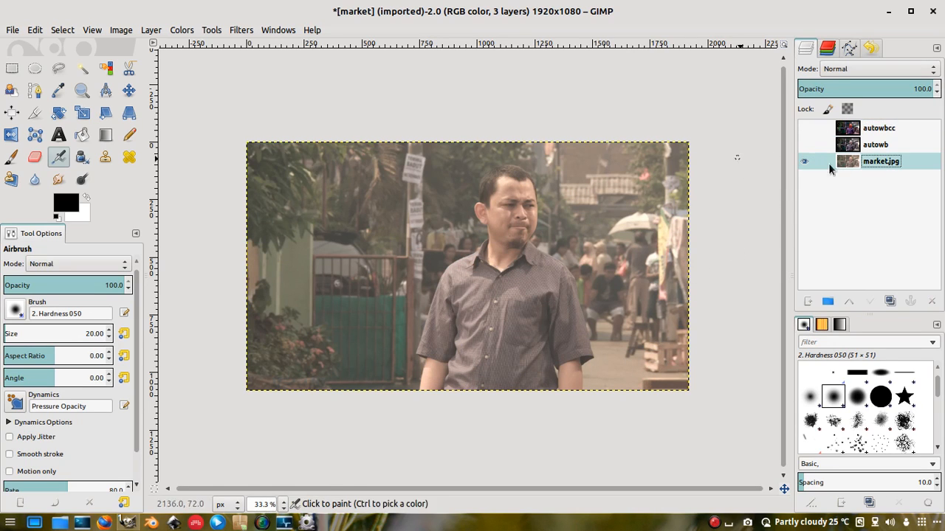
pyautogui.click(889, 301)
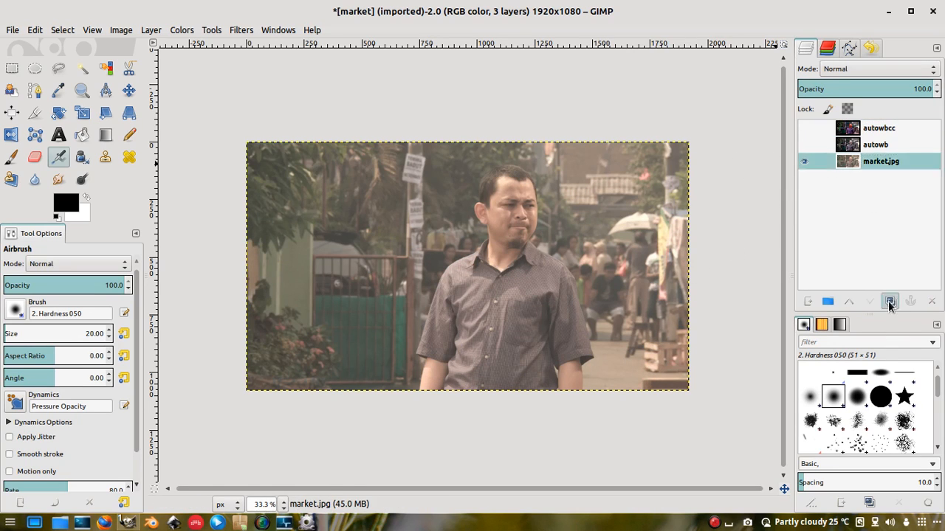
# Rename the new copy of the market.jpg layer as manualwb
pyautogui.doubleClick(888, 163)
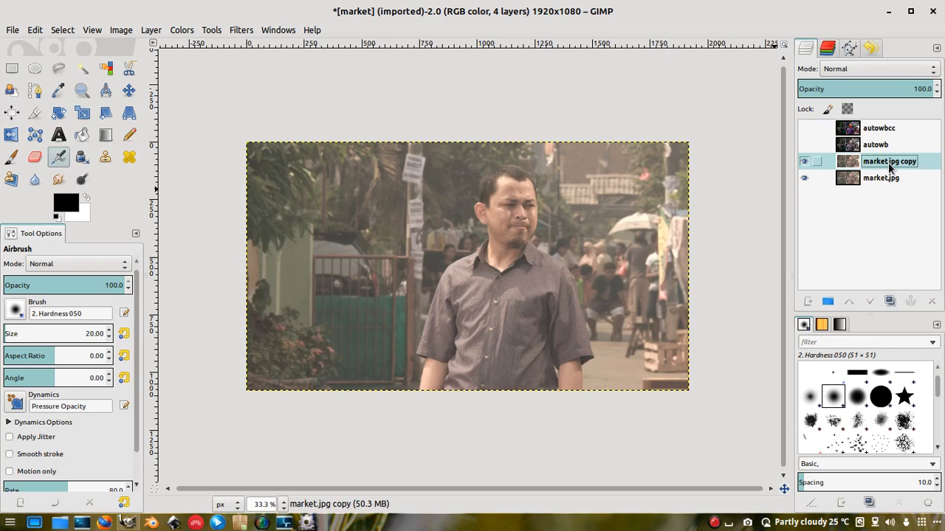
pyautogui.write('manual')
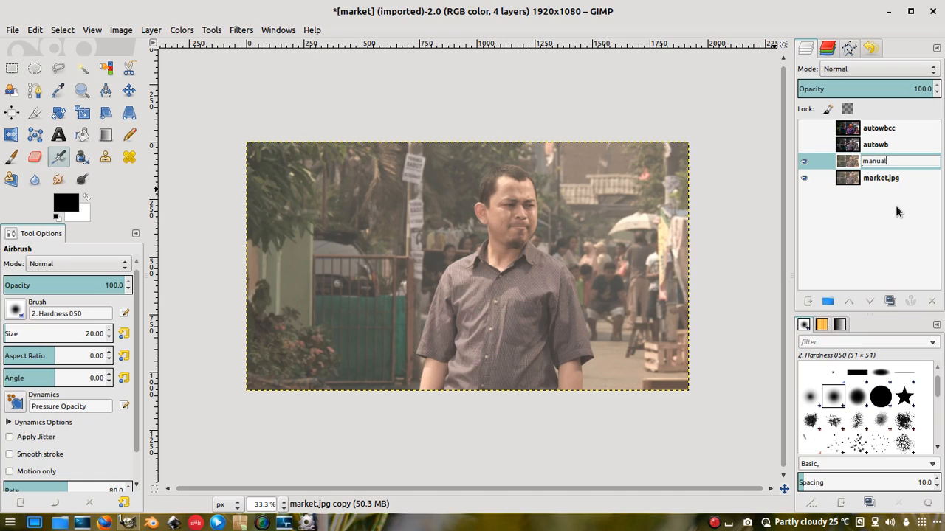
pyautogui.write('wb')
pyautogui.press('Return')
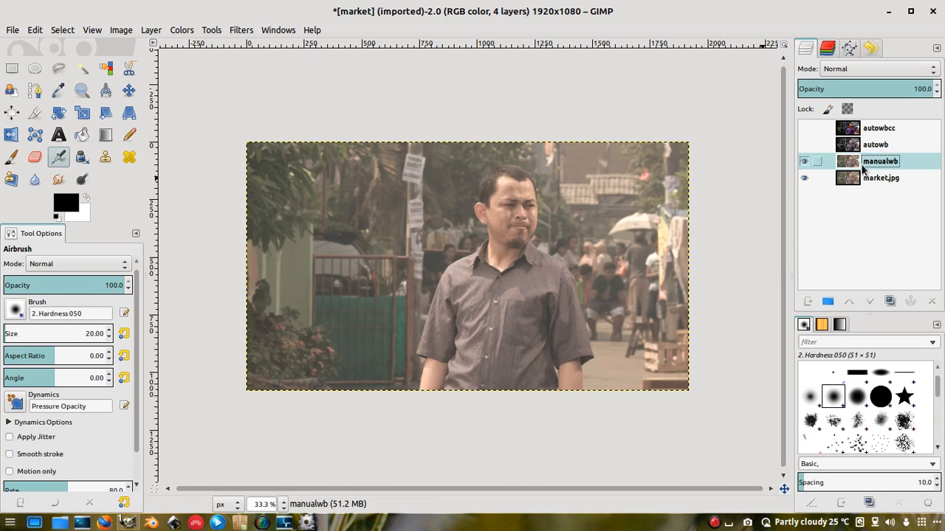
# Preview a Threshold on the manualwb layer with the lower limit set to 100
pyautogui.click(180, 30)
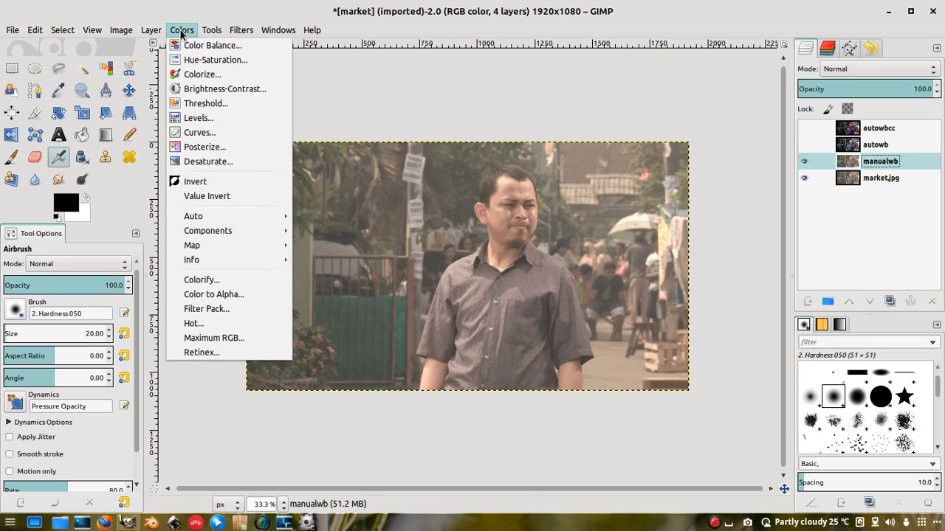
pyautogui.click(191, 104)
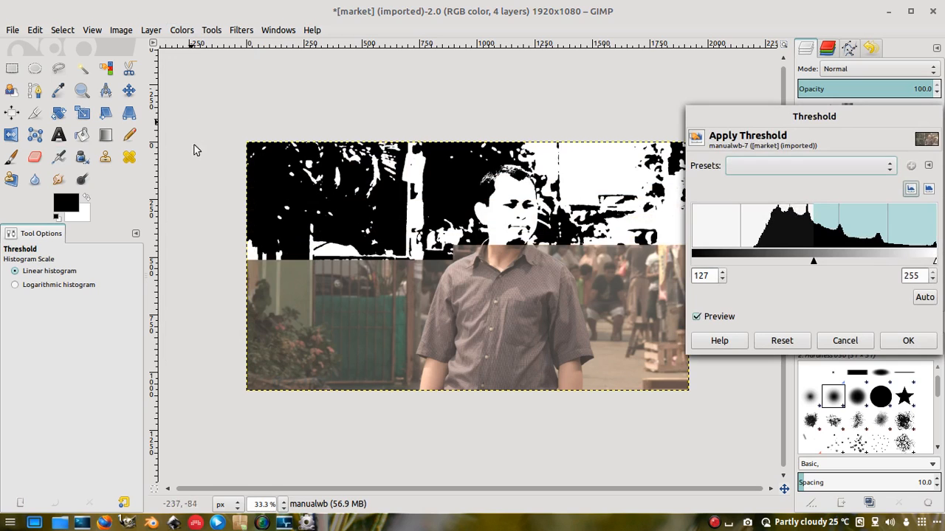
pyautogui.moveTo(812, 118)
pyautogui.mouseDown()
pyautogui.moveTo(502, 122)
pyautogui.moveTo(608, 310)
pyautogui.moveTo(813, 111)
pyautogui.mouseUp()
pyautogui.moveTo(822, 146); pyautogui.dragTo(393, 133)
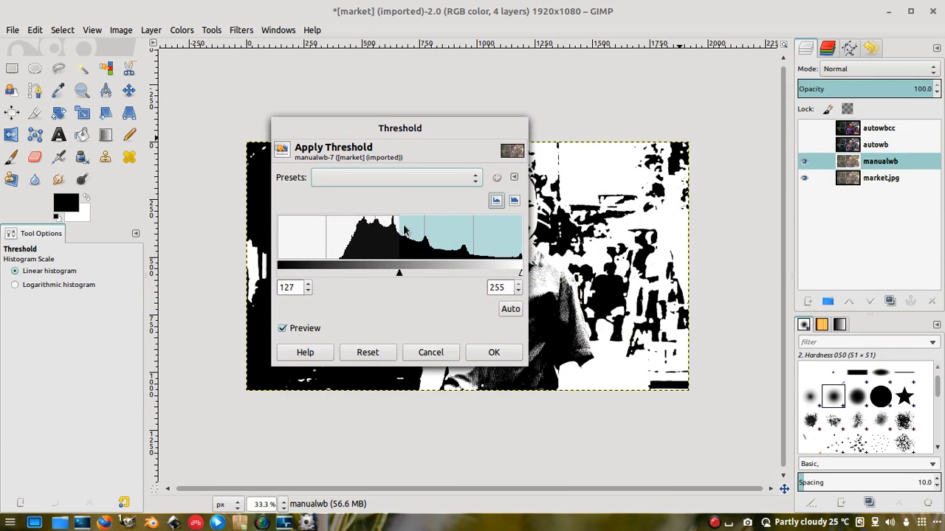
pyautogui.moveTo(397, 131); pyautogui.dragTo(467, 119)
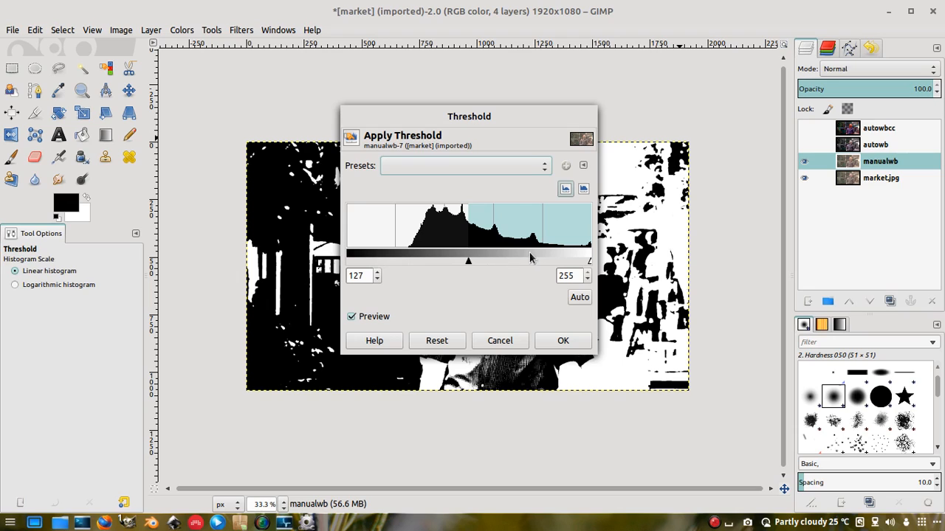
pyautogui.click(468, 262)
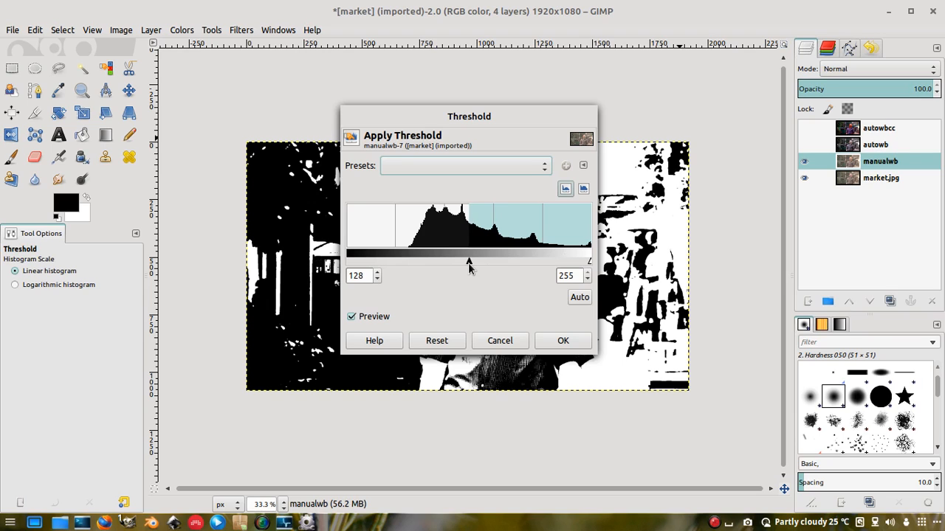
pyautogui.moveTo(469, 263); pyautogui.dragTo(442, 263)
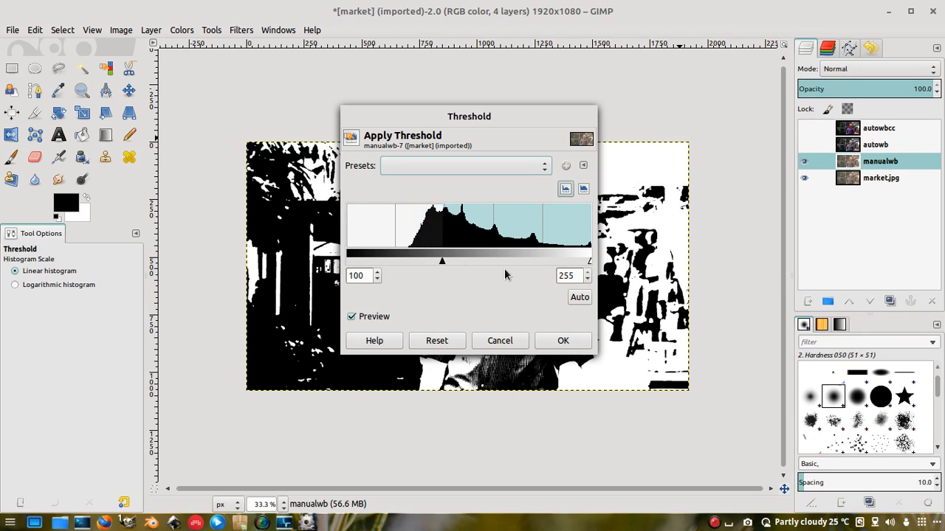
pyautogui.moveTo(590, 262)
pyautogui.mouseDown()
pyautogui.moveTo(571, 264)
pyautogui.moveTo(591, 263)
pyautogui.mouseUp()
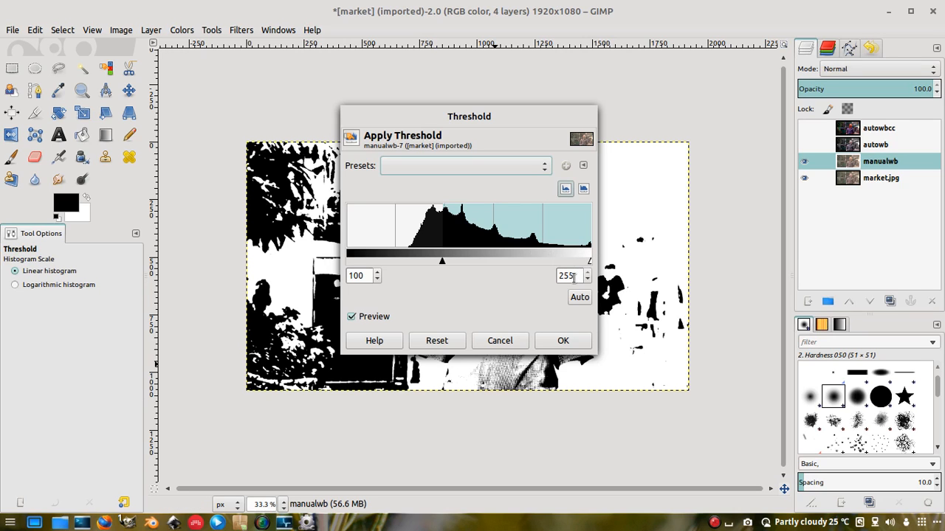
# Raise the previewed threshold's lower limit to 255 to isolate the photo's brightest pixels, keeping the image uncovered
pyautogui.moveTo(441, 121); pyautogui.dragTo(578, 117)
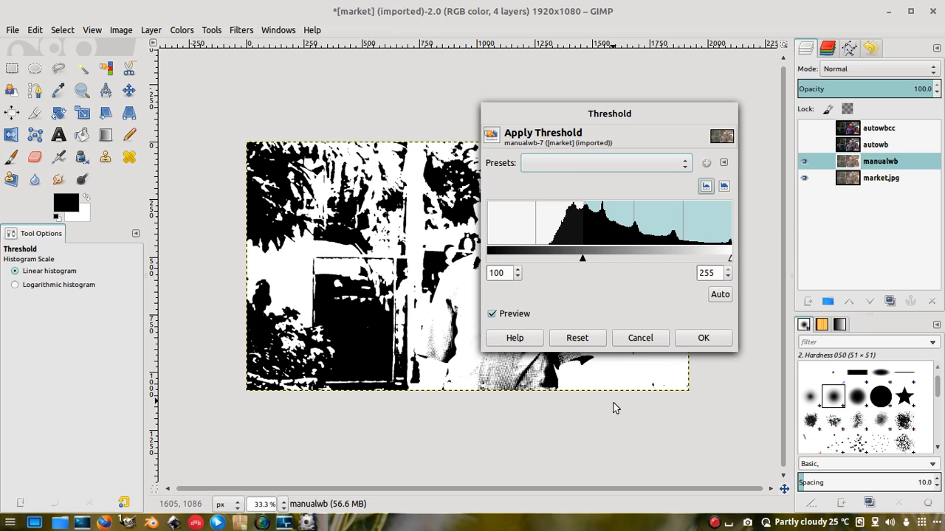
pyautogui.moveTo(598, 107); pyautogui.dragTo(595, 131)
pyautogui.moveTo(638, 79); pyautogui.dragTo(531, 134)
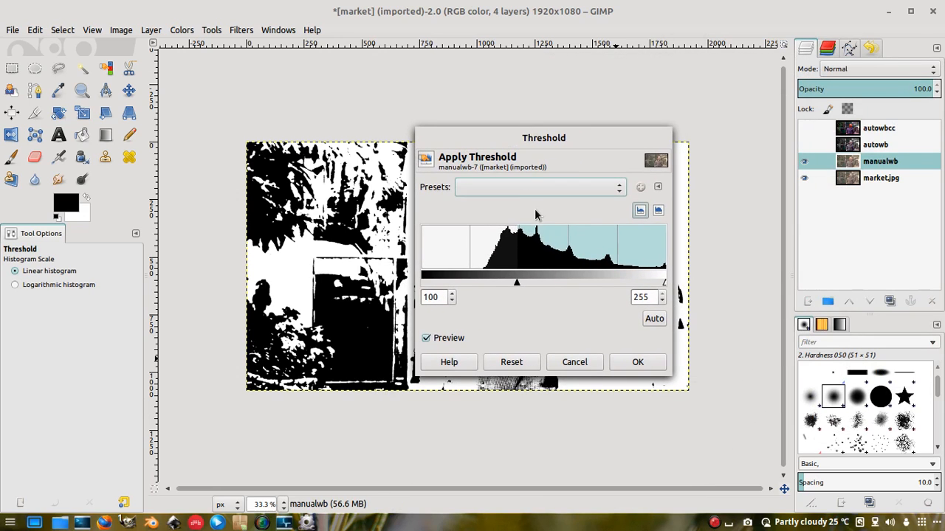
pyautogui.moveTo(521, 149); pyautogui.dragTo(828, 163)
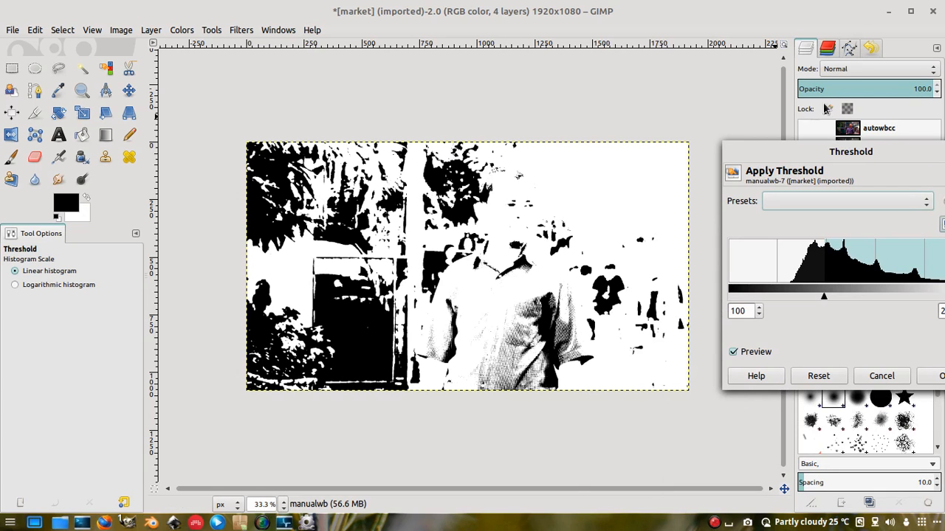
pyautogui.moveTo(832, 151); pyautogui.dragTo(371, 104)
pyautogui.moveTo(496, 248)
pyautogui.mouseDown()
pyautogui.moveTo(464, 249)
pyautogui.moveTo(497, 250)
pyautogui.mouseUp()
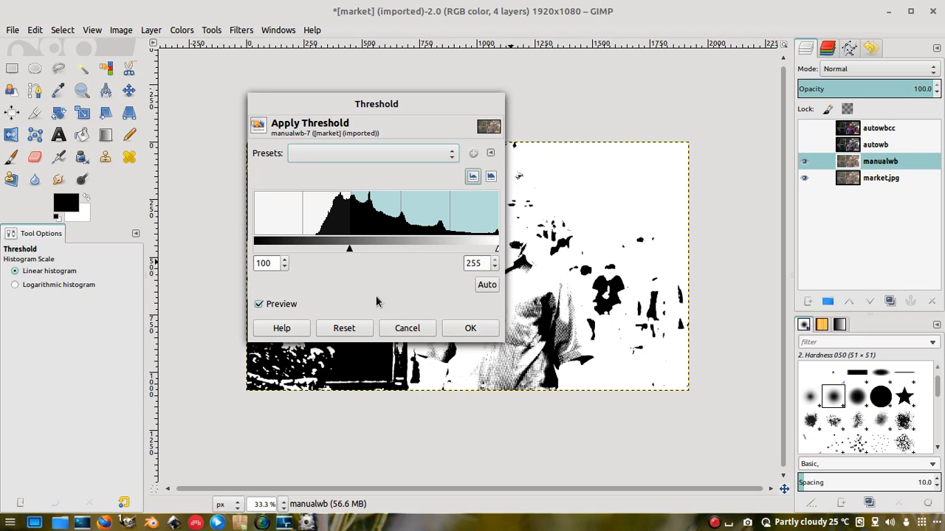
pyautogui.moveTo(272, 265); pyautogui.dragTo(253, 269)
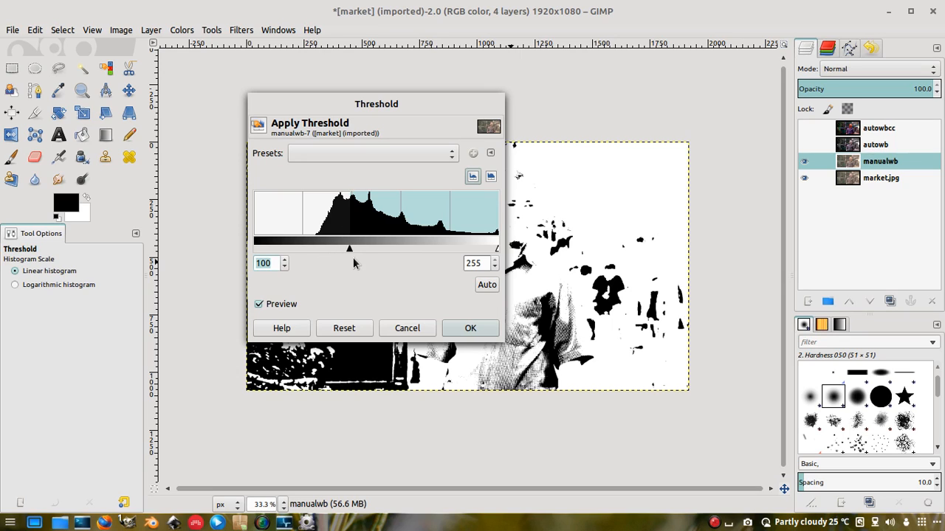
pyautogui.moveTo(348, 248); pyautogui.dragTo(420, 251)
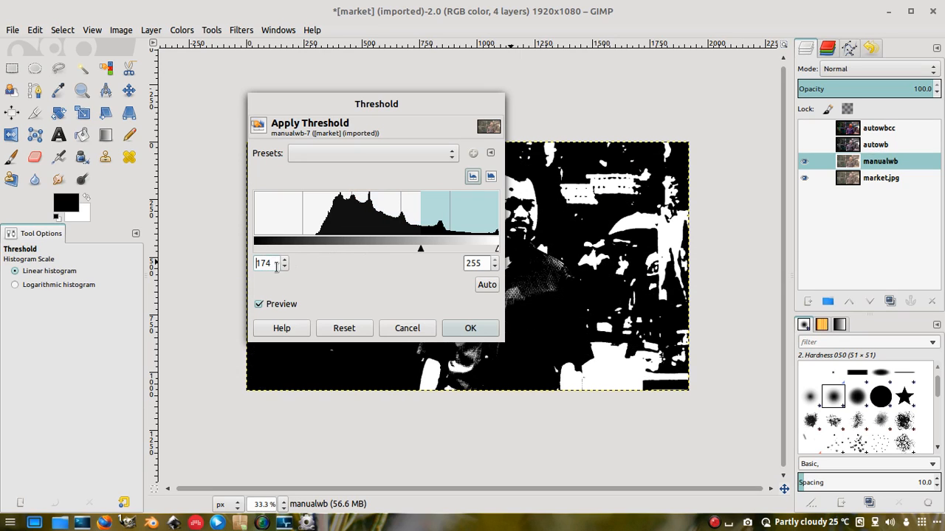
pyautogui.moveTo(419, 251); pyautogui.dragTo(542, 256)
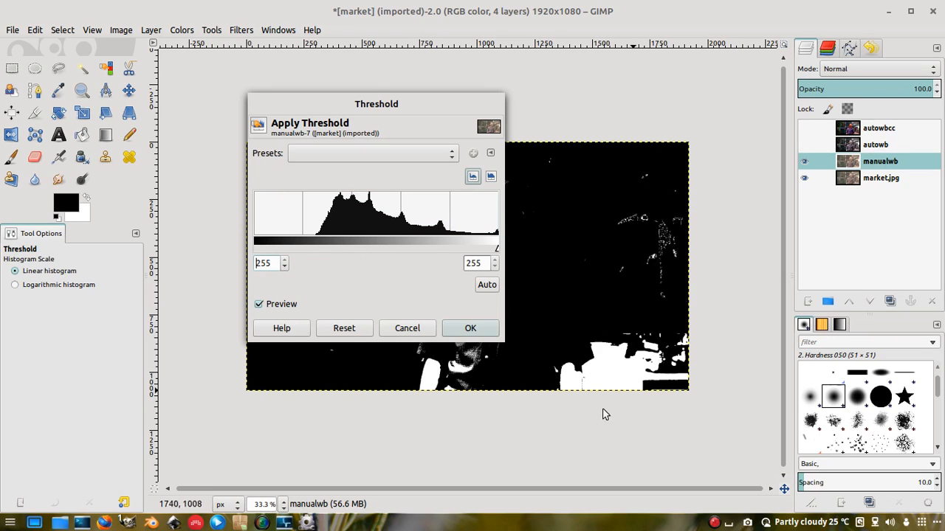
pyautogui.moveTo(356, 121); pyautogui.dragTo(158, 132)
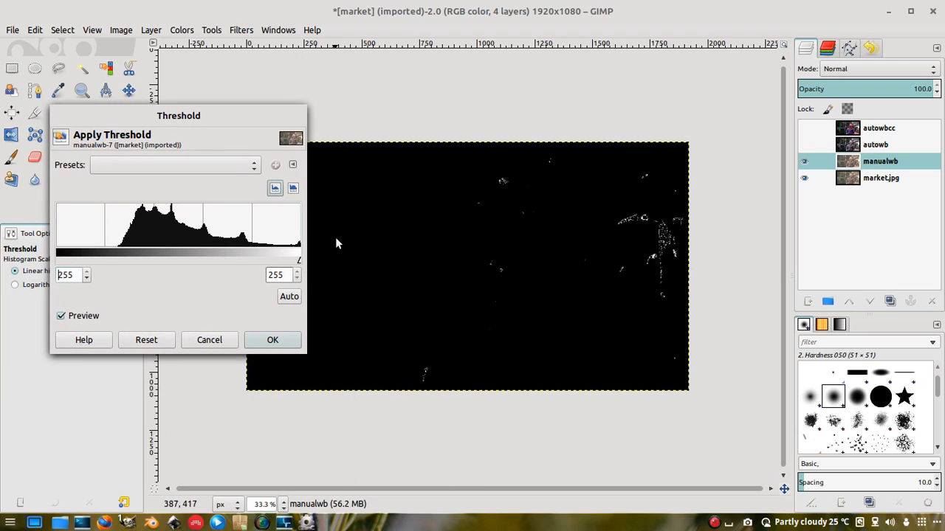
# Examine the brightest spots around the umbrella and hanging cloth in the threshold preview, and discard the Threshold
pyautogui.scroll(2, 557, 203)
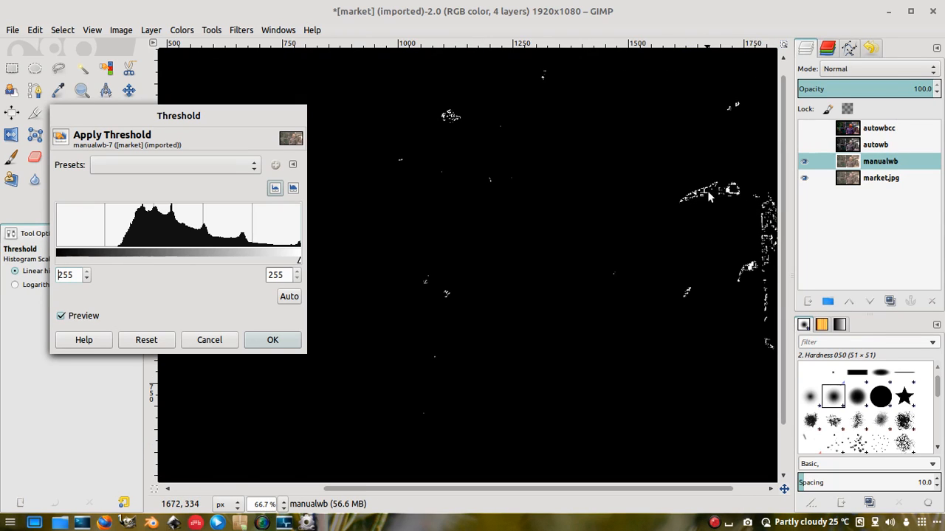
pyautogui.scroll(-1, 707, 192)
pyautogui.scroll(-1, 717, 212)
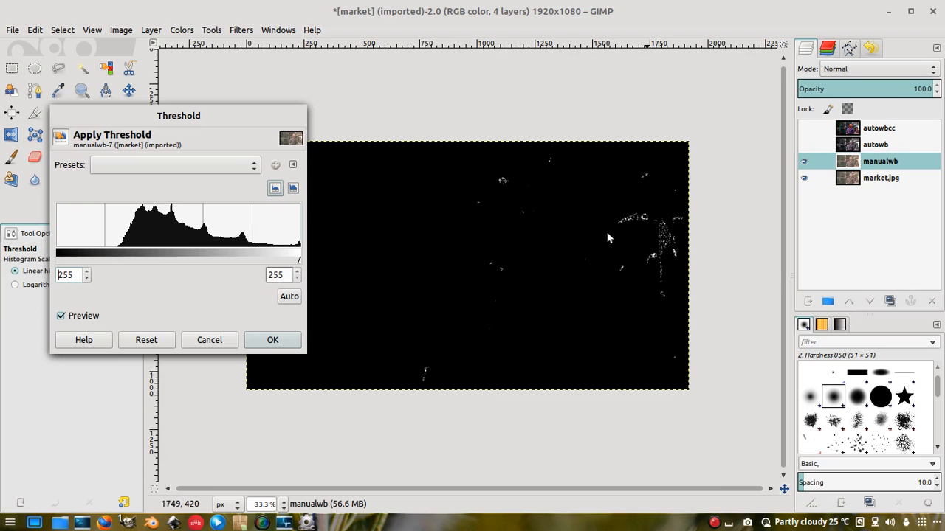
pyautogui.scroll(4, 673, 170)
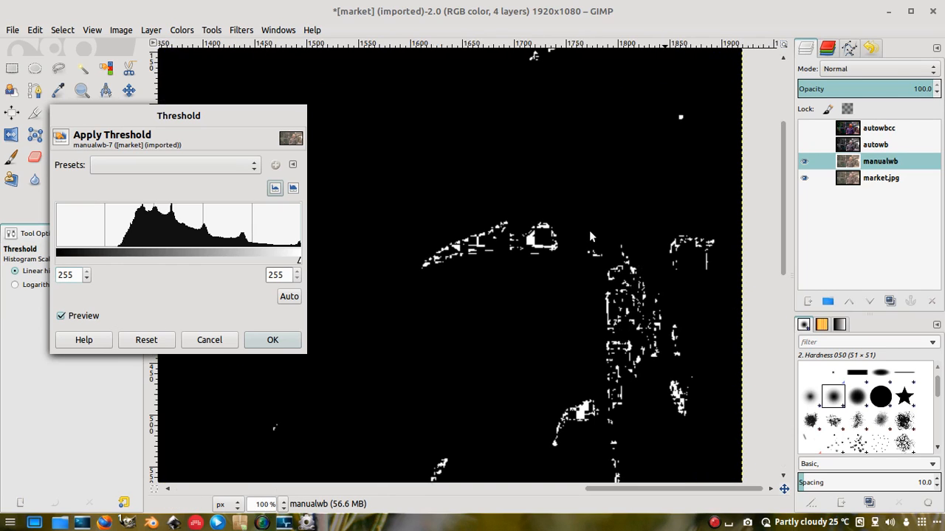
pyautogui.scroll(-4, 522, 231)
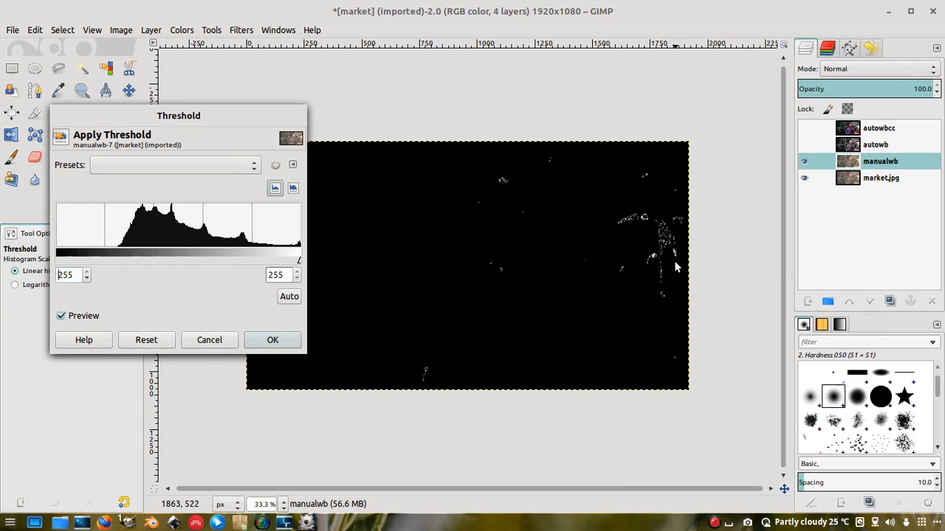
pyautogui.scroll(3, 692, 183)
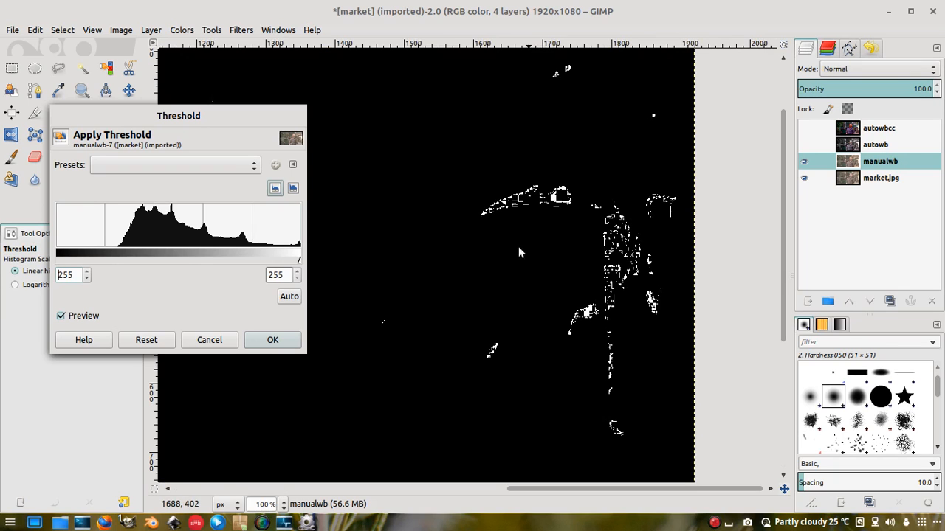
pyautogui.scroll(-3, 546, 159)
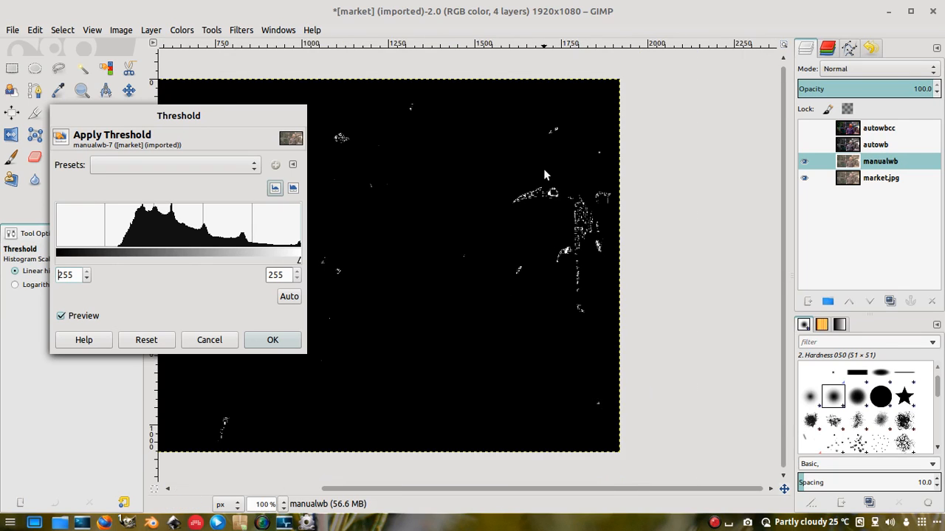
pyautogui.scroll(4, 660, 212)
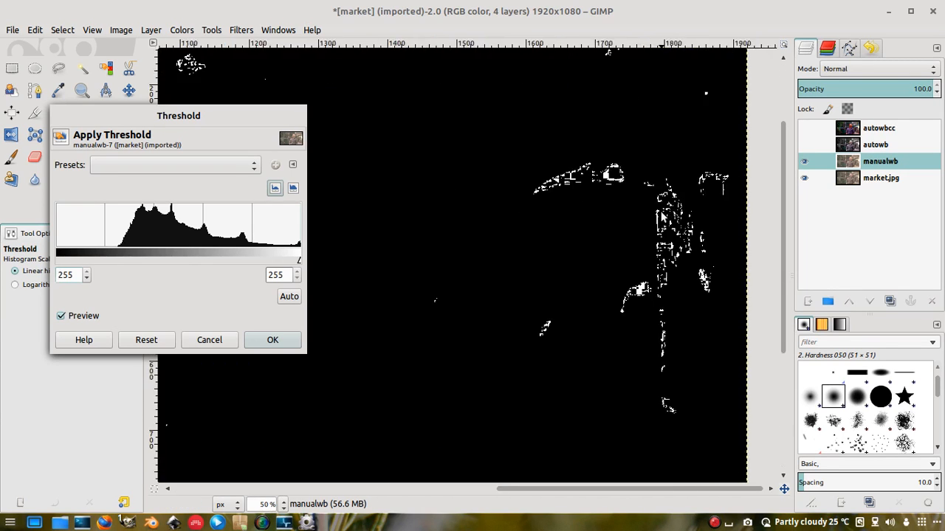
pyautogui.scroll(-3, 619, 333)
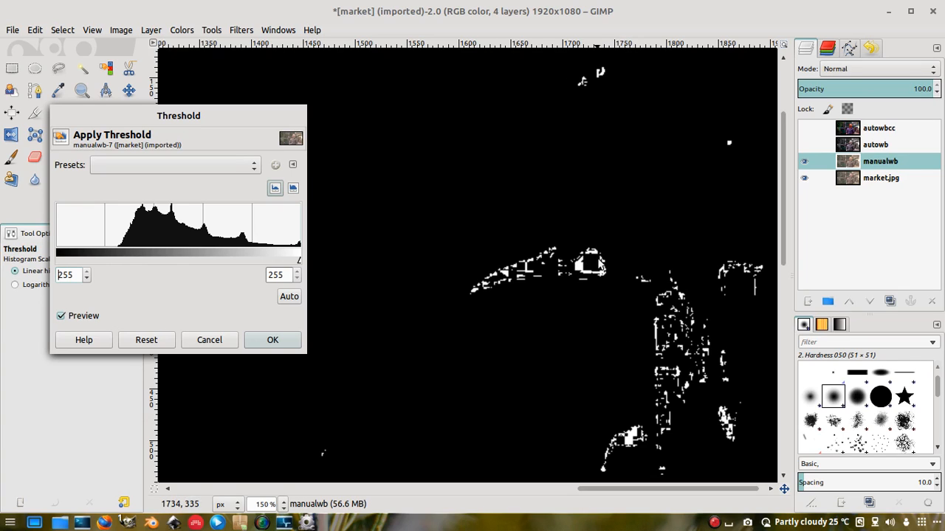
pyautogui.click(209, 341)
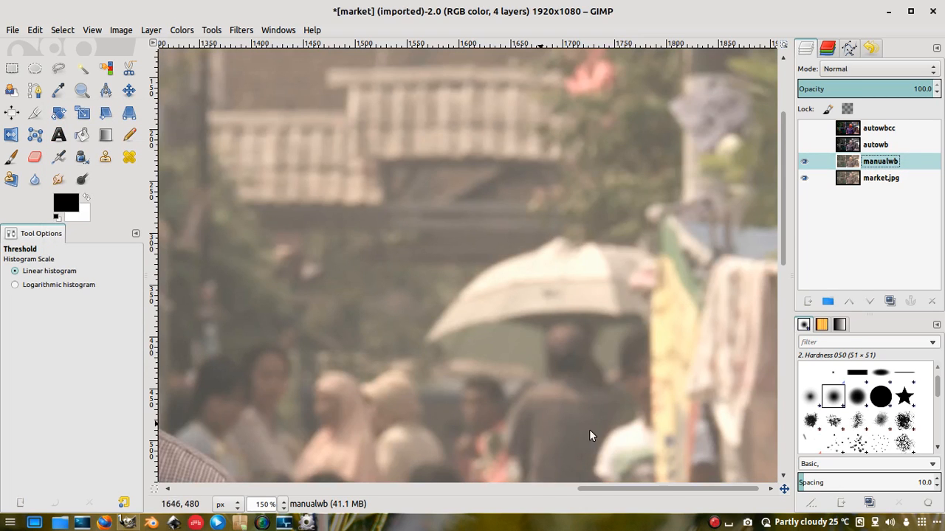
# Preview the Threshold at 255 again over the umbrella and market crowd, and close it without applying
pyautogui.scroll(-5, 641, 372)
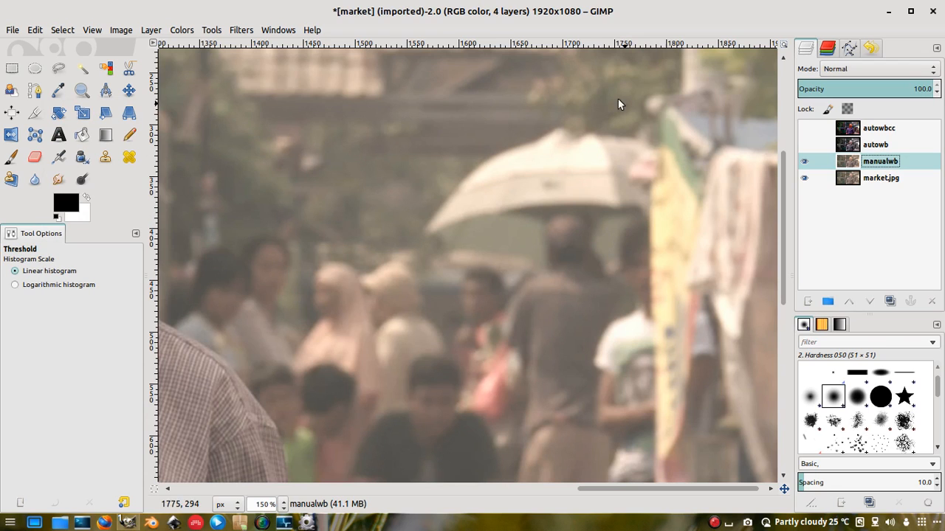
pyautogui.click(191, 27)
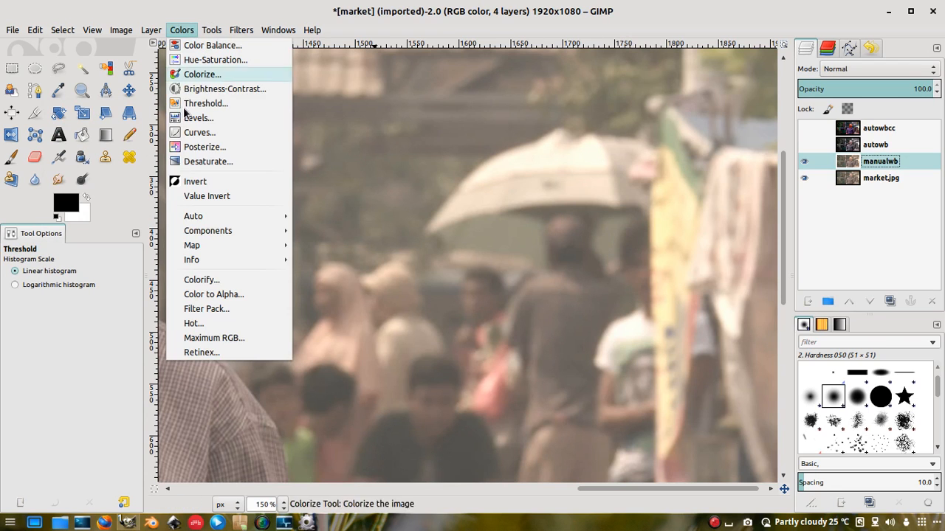
pyautogui.click(186, 103)
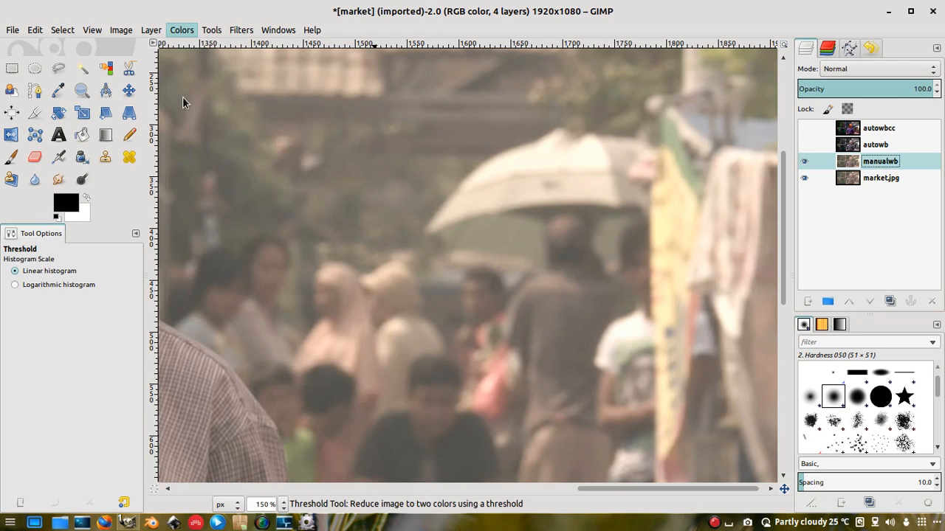
pyautogui.moveTo(175, 237); pyautogui.dragTo(440, 270)
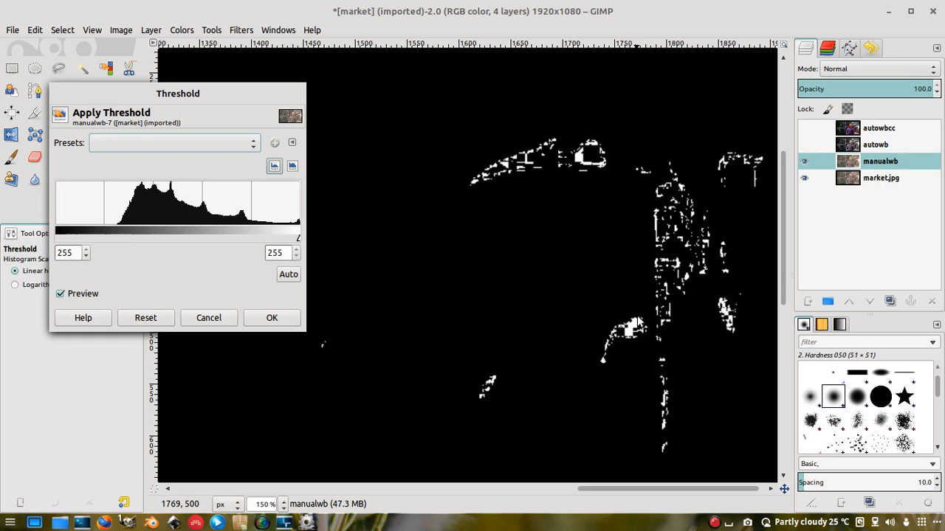
pyautogui.click(209, 318)
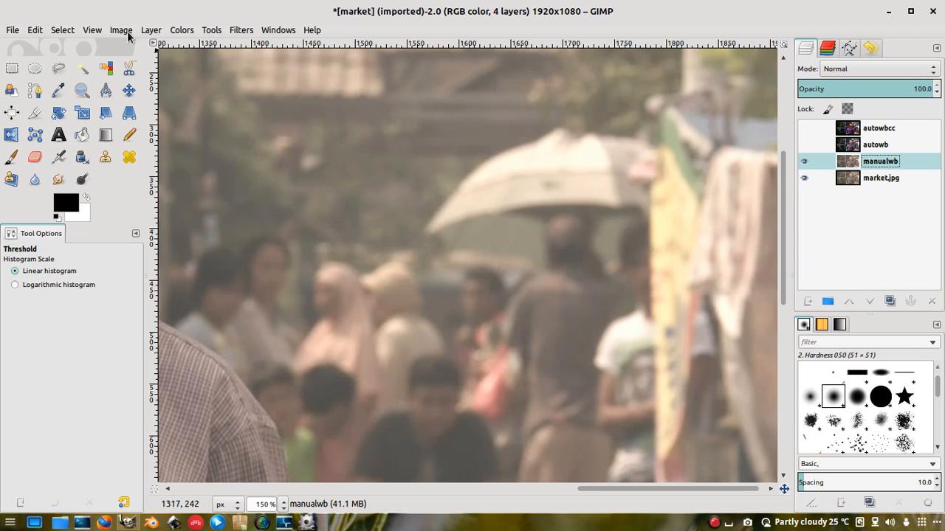
# Open Levels for the manualwb layer and activate the white point picker for all channels
pyautogui.click(176, 33)
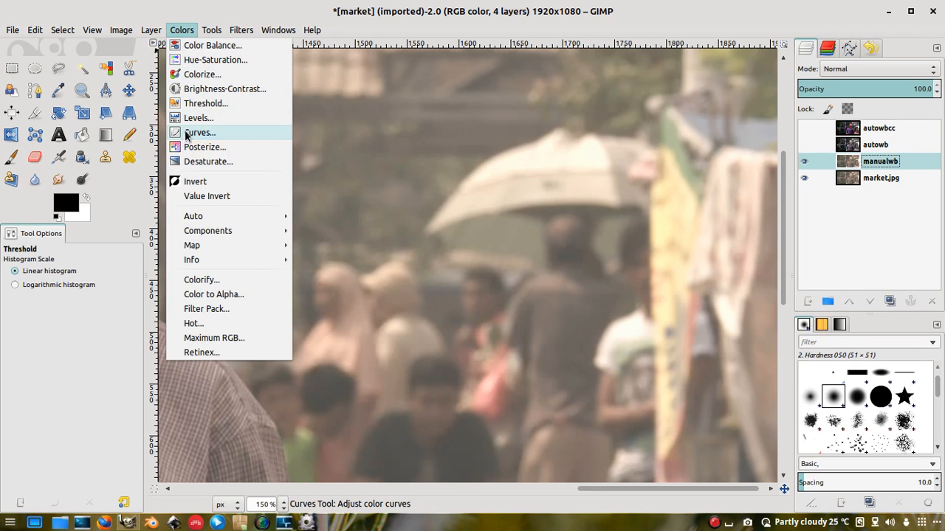
pyautogui.click(207, 119)
pyautogui.moveTo(182, 11); pyautogui.dragTo(274, 41)
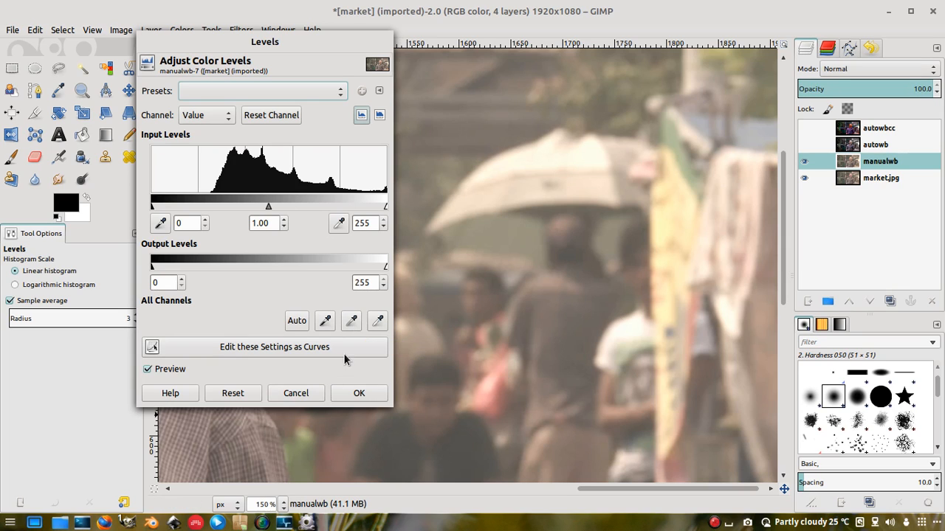
pyautogui.click(378, 322)
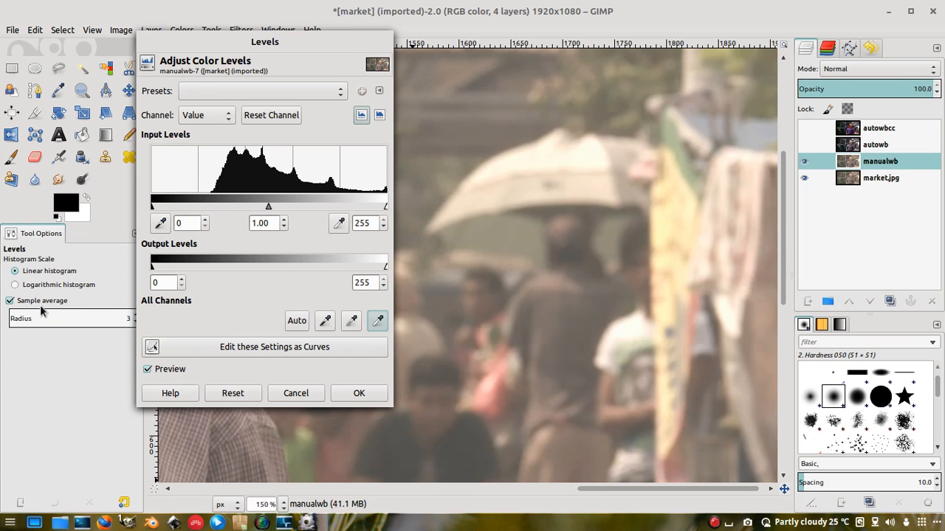
# Uncover the Levels tool options and compare the logarithmic histogram scale with the linear one
pyautogui.moveTo(243, 46); pyautogui.dragTo(349, 47)
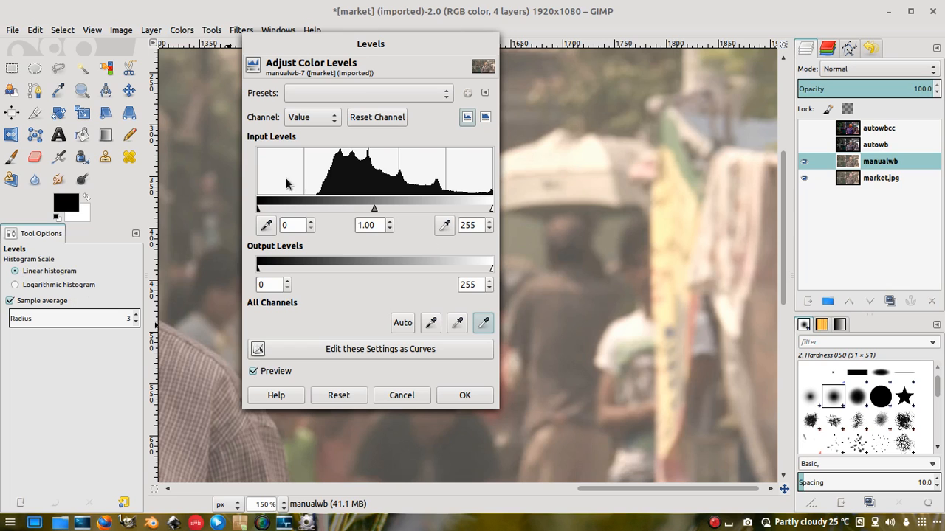
pyautogui.click(14, 285)
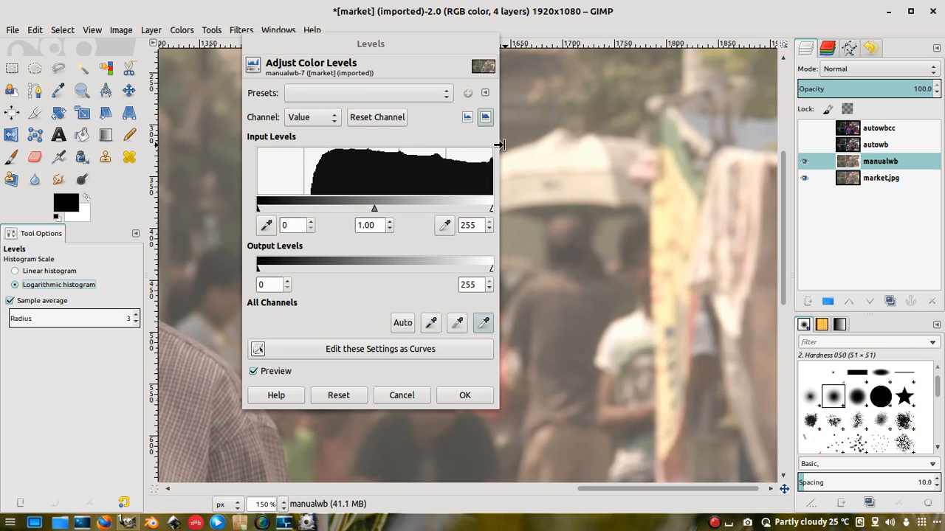
pyautogui.click(24, 273)
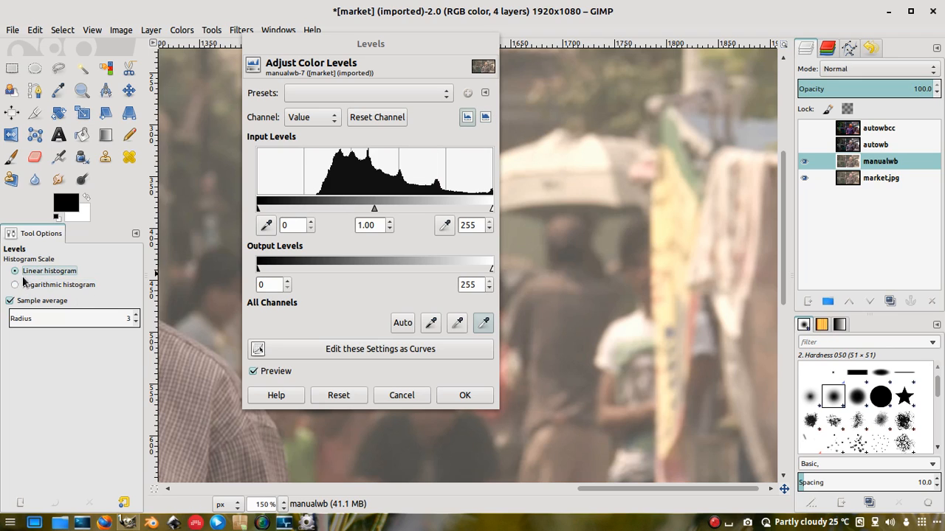
# Compare the logarithmic and linear histograms again, try a Sample average radius of 27, and reduce it to 5
pyautogui.click(24, 286)
pyautogui.click(27, 273)
pyautogui.click(136, 316)
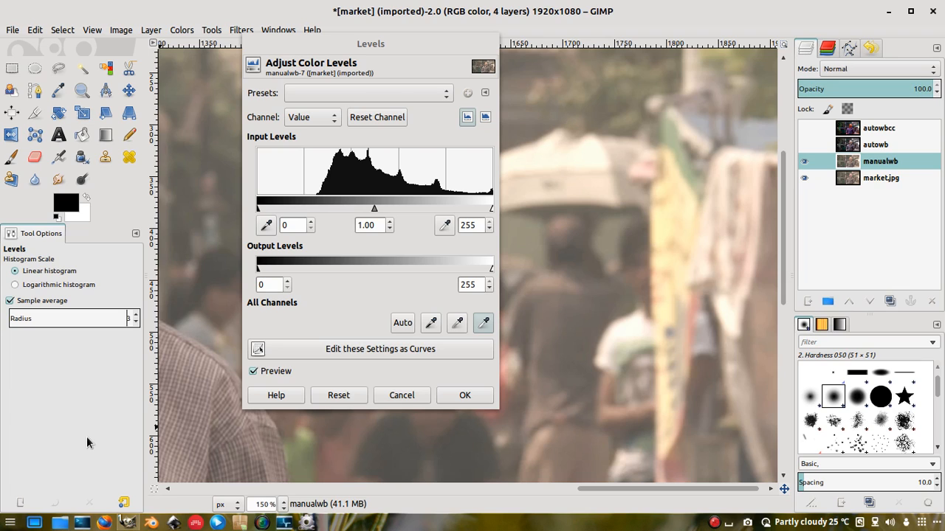
pyautogui.click(136, 315)
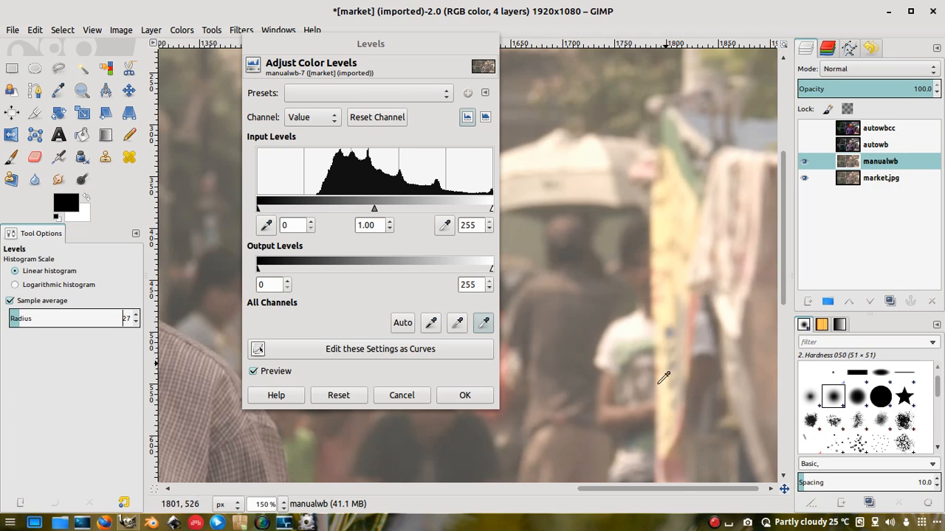
pyautogui.click(136, 325)
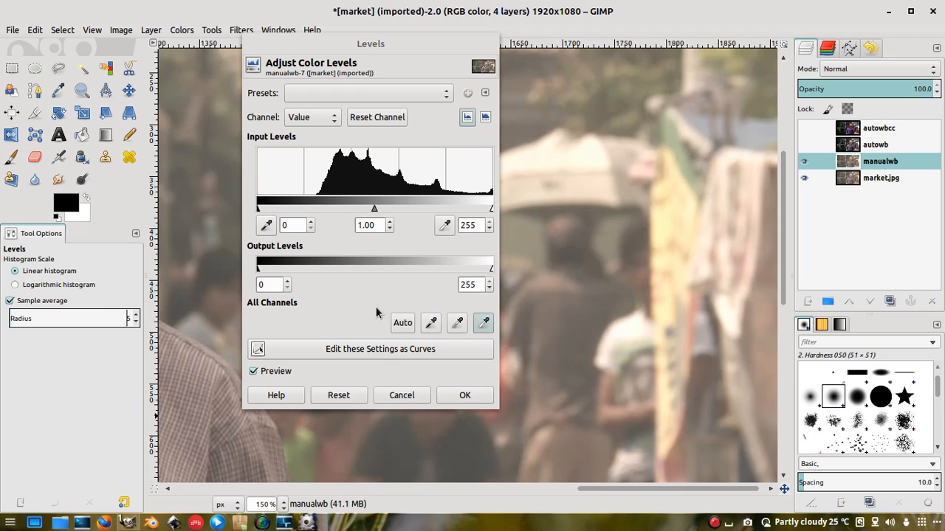
# Turn Sample average off and on again, set its radius to 3, and reactivate the white point picker for all channels
pyautogui.click(9, 302)
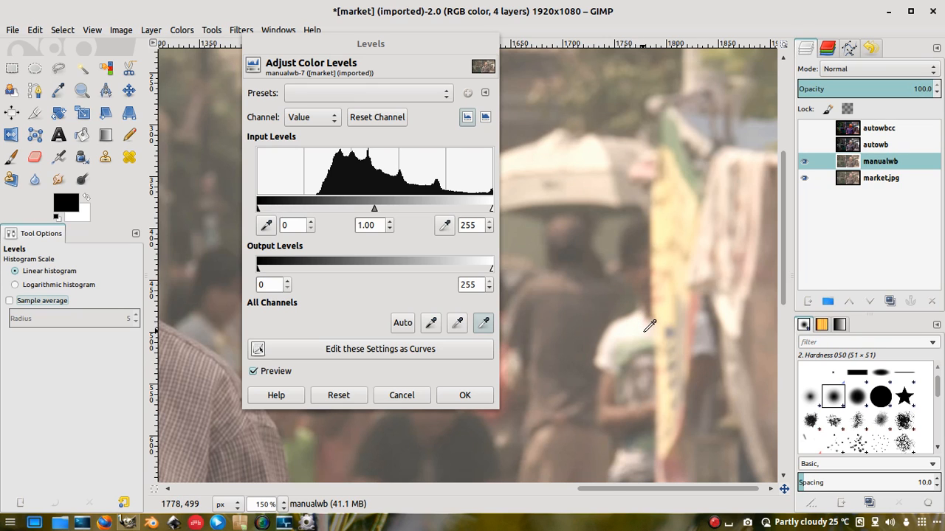
pyautogui.scroll(3, 649, 325)
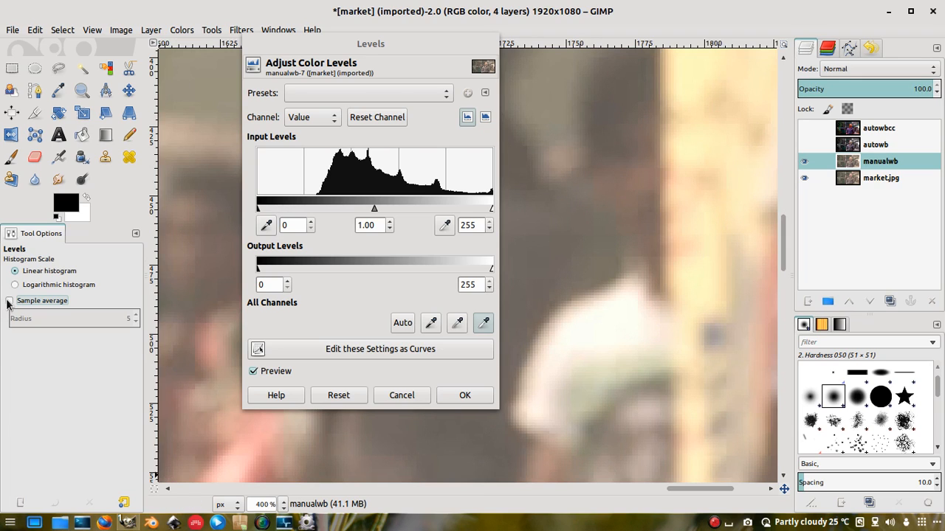
pyautogui.click(10, 301)
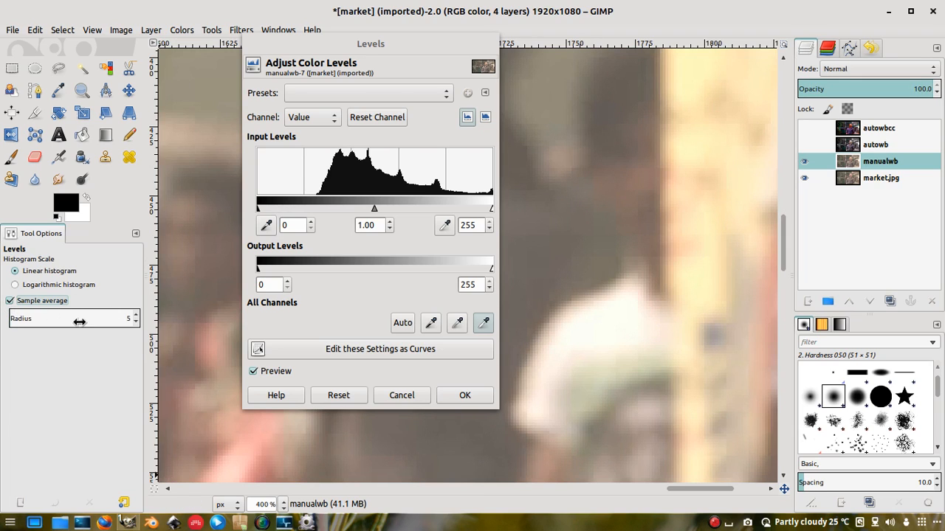
pyautogui.click(135, 322)
pyautogui.click(135, 322)
pyautogui.click(483, 325)
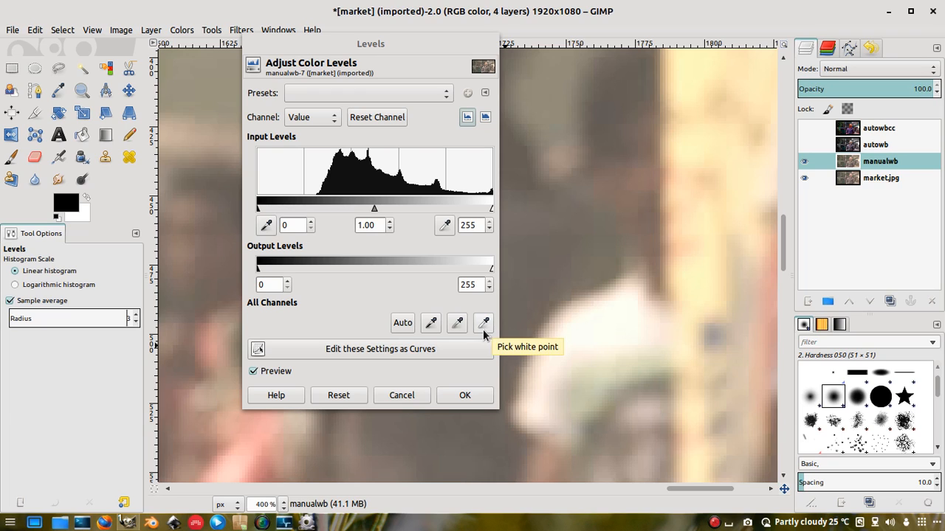
pyautogui.click(483, 330)
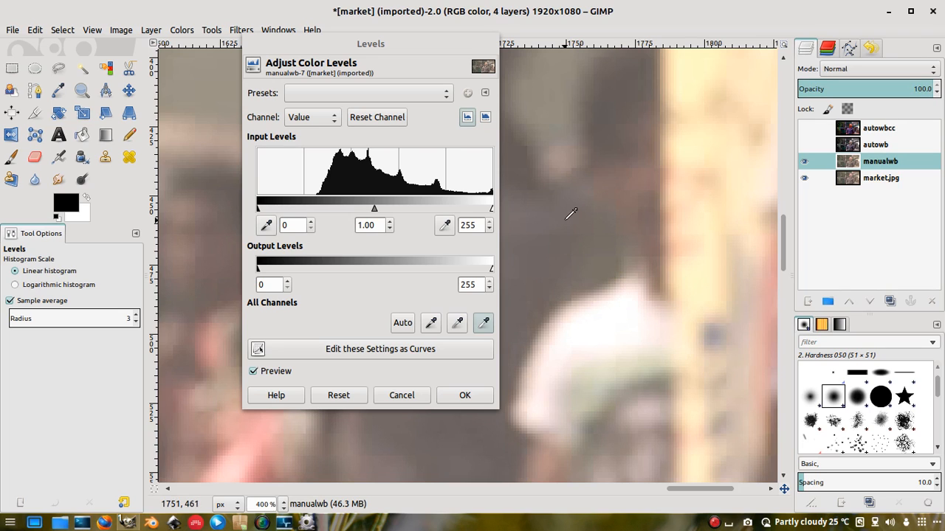
# Step back to the Add Layer state in the undo history and return to the latest Rename Layer state
pyautogui.scroll(-3, 572, 216)
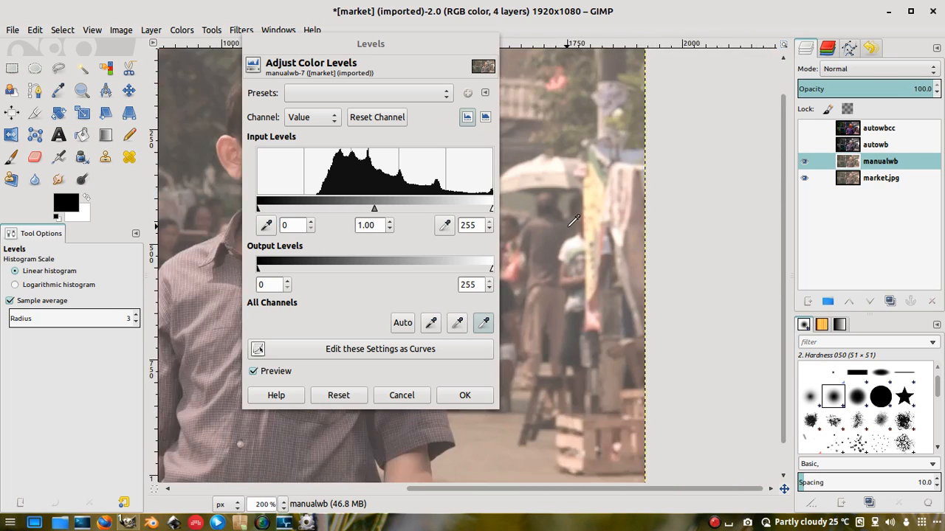
pyautogui.scroll(-6, 573, 219)
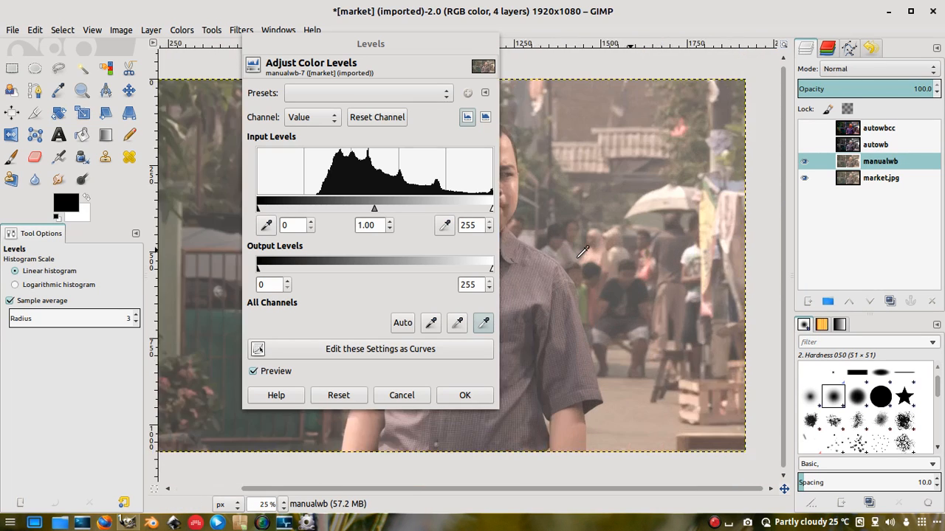
pyautogui.scroll(6, 581, 252)
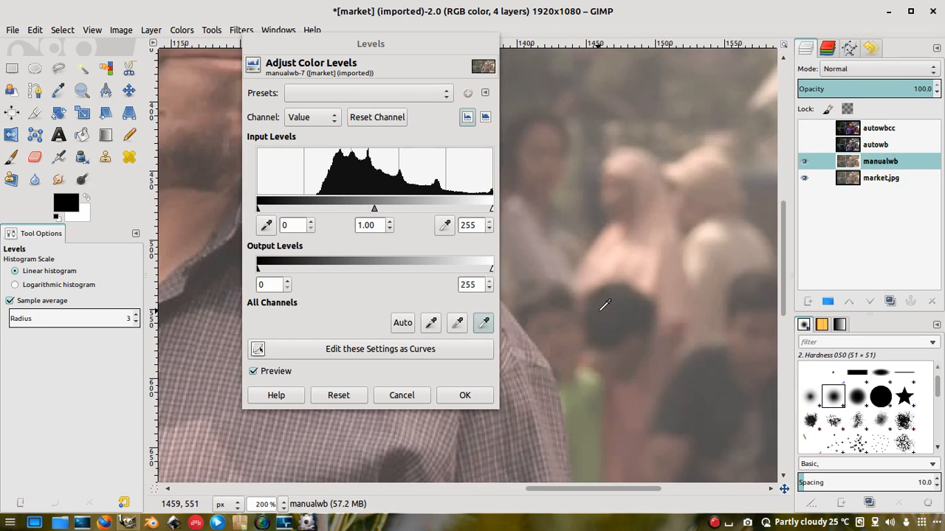
pyautogui.scroll(-3, 603, 304)
pyautogui.click(875, 48)
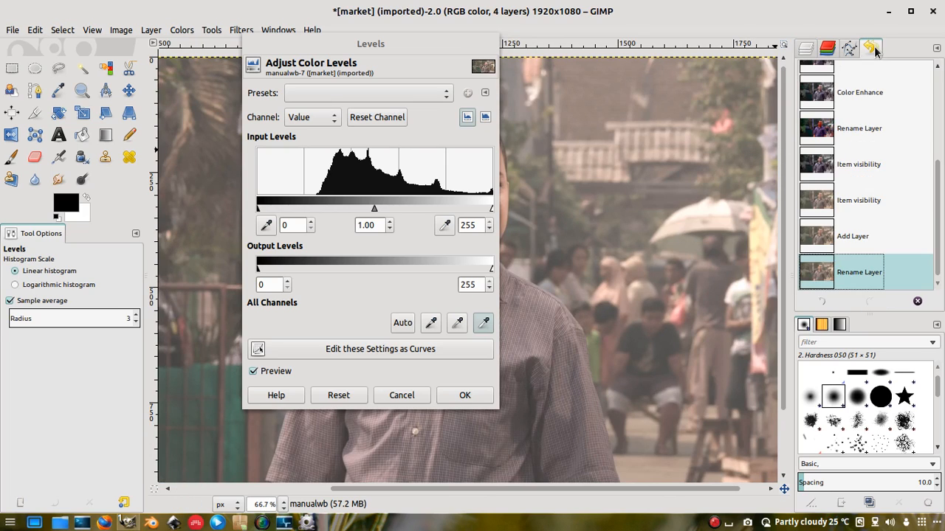
pyautogui.click(842, 245)
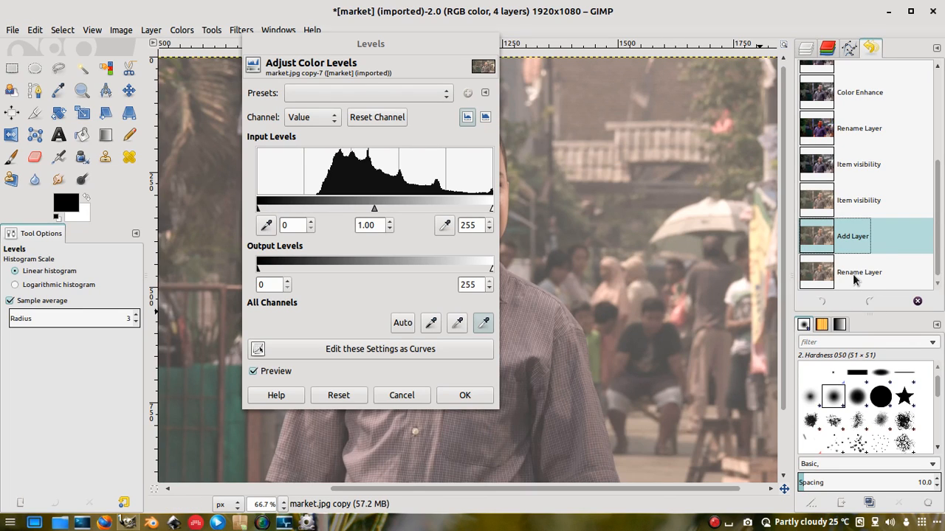
pyautogui.click(859, 273)
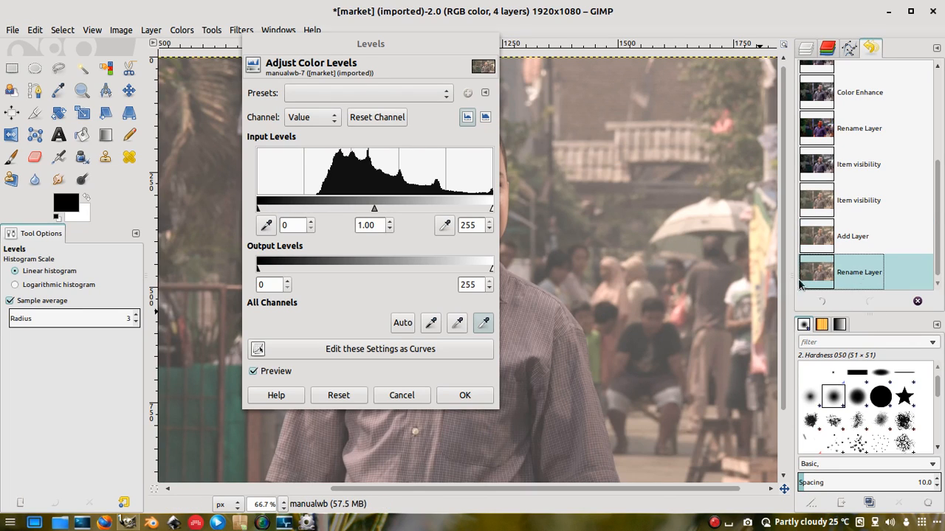
# Pick the white point on the white T-shirt beside the yellow banner and apply the Levels correction to manualwb
pyautogui.scroll(-3, 686, 283)
pyautogui.scroll(7, 653, 221)
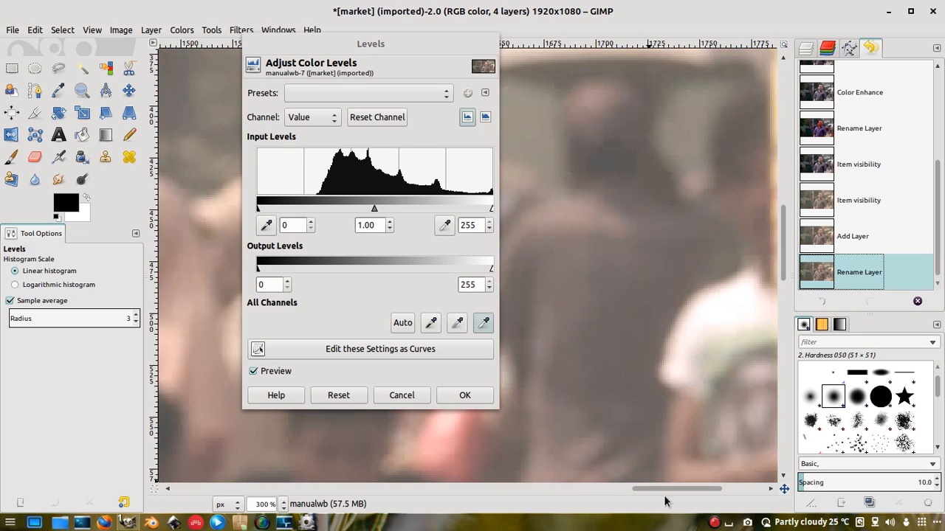
pyautogui.moveTo(679, 489); pyautogui.dragTo(703, 501)
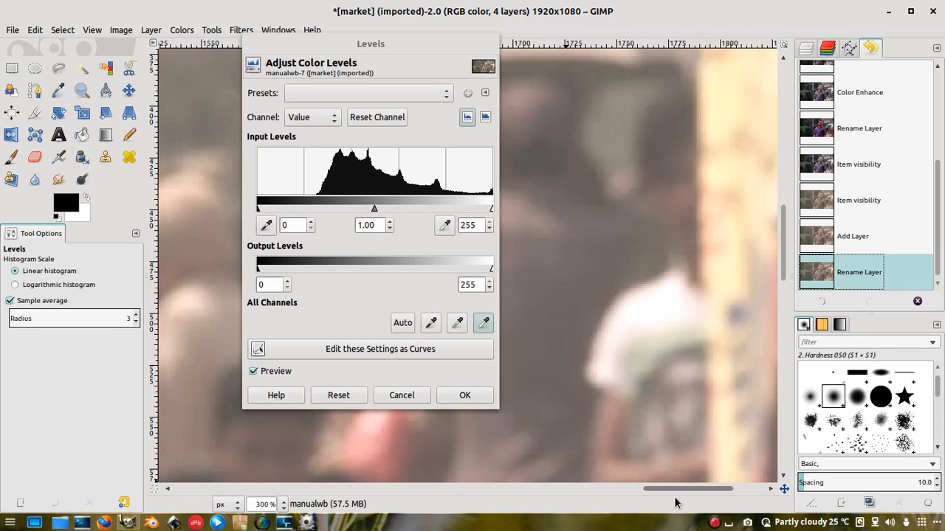
pyautogui.click(482, 327)
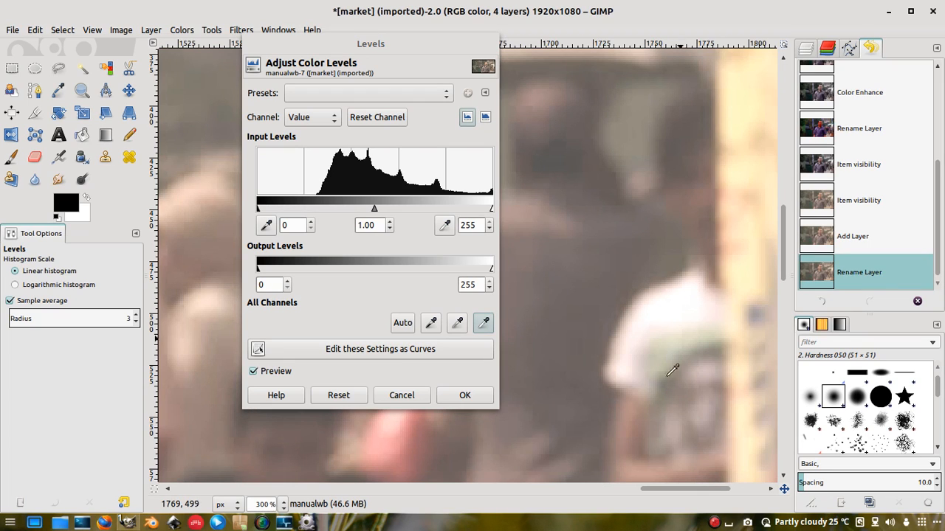
pyautogui.click(465, 395)
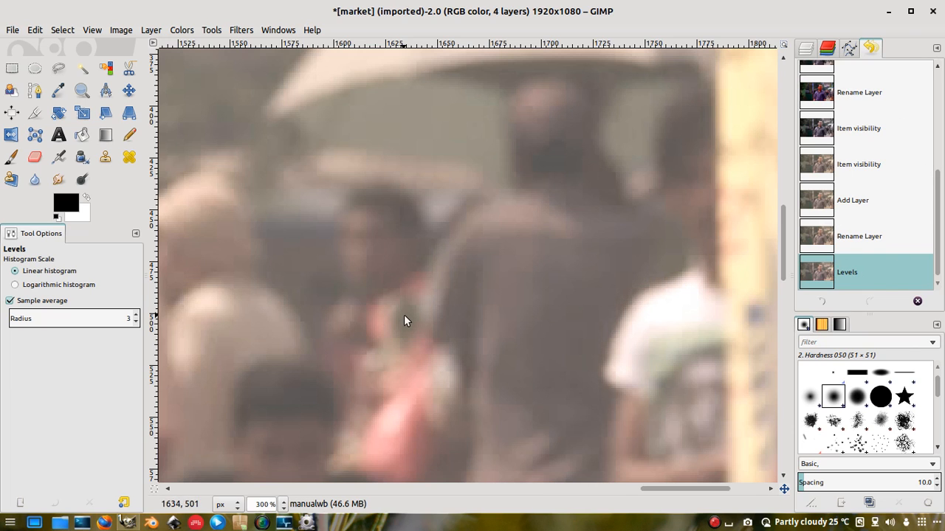
# Examine the Levels result on the man and the market crowd, and bring the layer list back into view
pyautogui.scroll(-5, 404, 320)
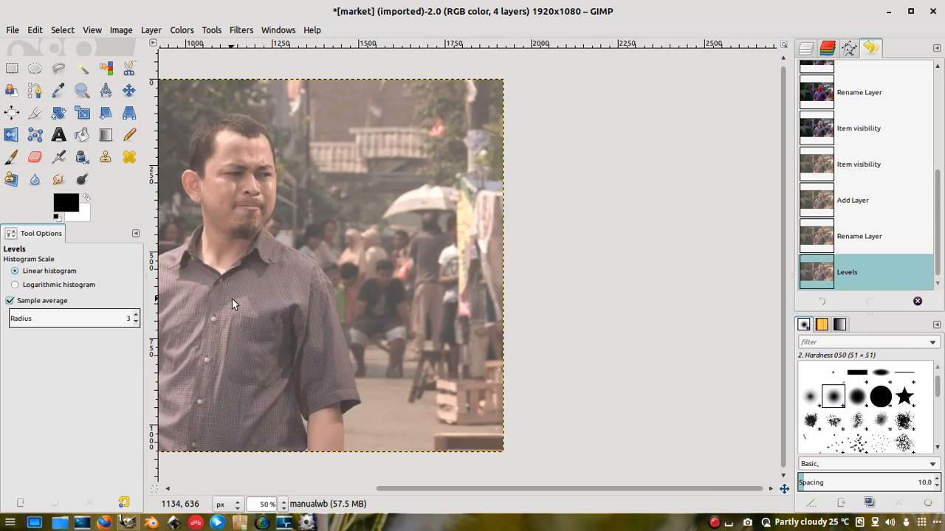
pyautogui.scroll(-2, 232, 298)
pyautogui.scroll(4, 626, 240)
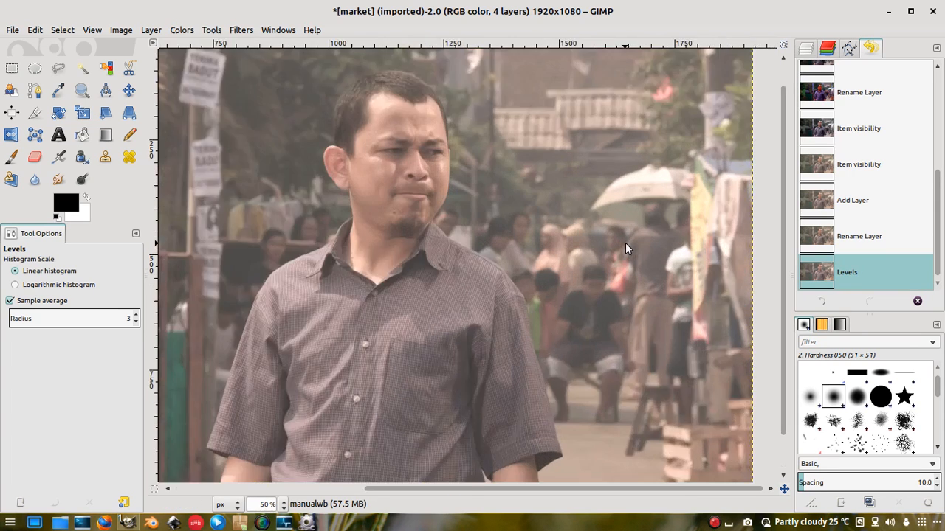
pyautogui.scroll(2, 705, 264)
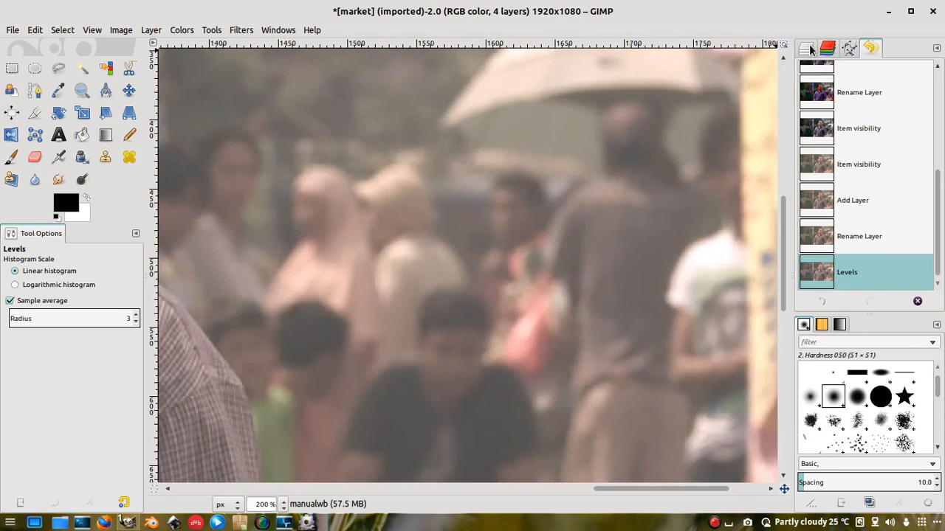
pyautogui.click(805, 48)
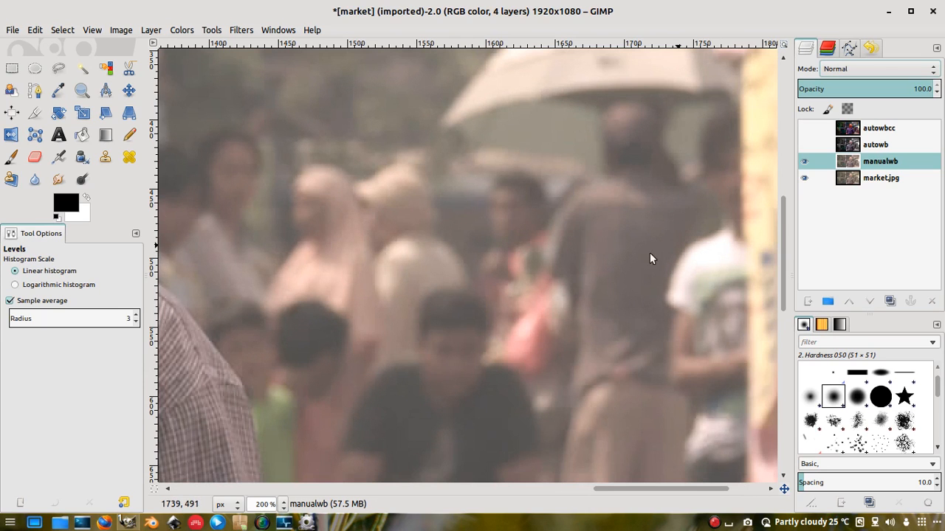
pyautogui.scroll(-4, 403, 343)
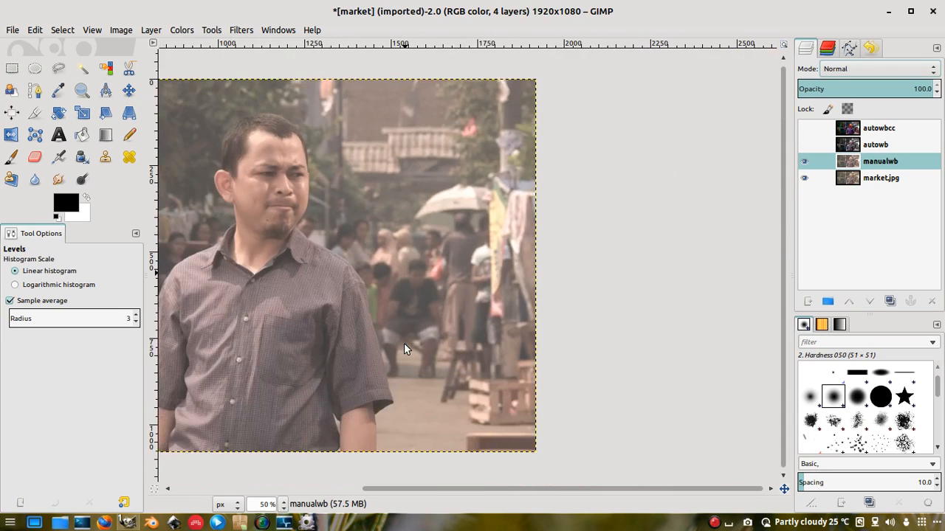
pyautogui.moveTo(480, 488); pyautogui.dragTo(355, 489)
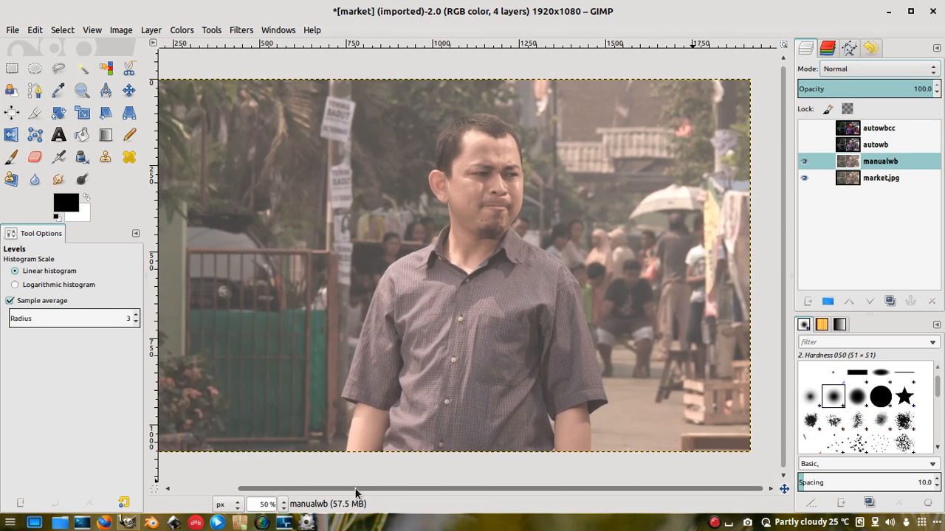
# Open Threshold for the manualwb layer and set both its lower and upper limits to 0, keeping the whole photo uncovered
pyautogui.click(181, 30)
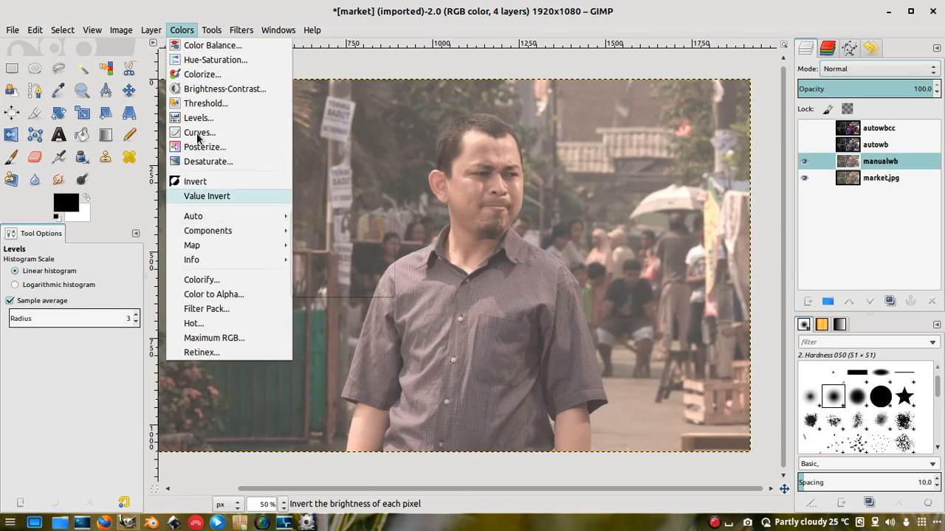
pyautogui.click(207, 105)
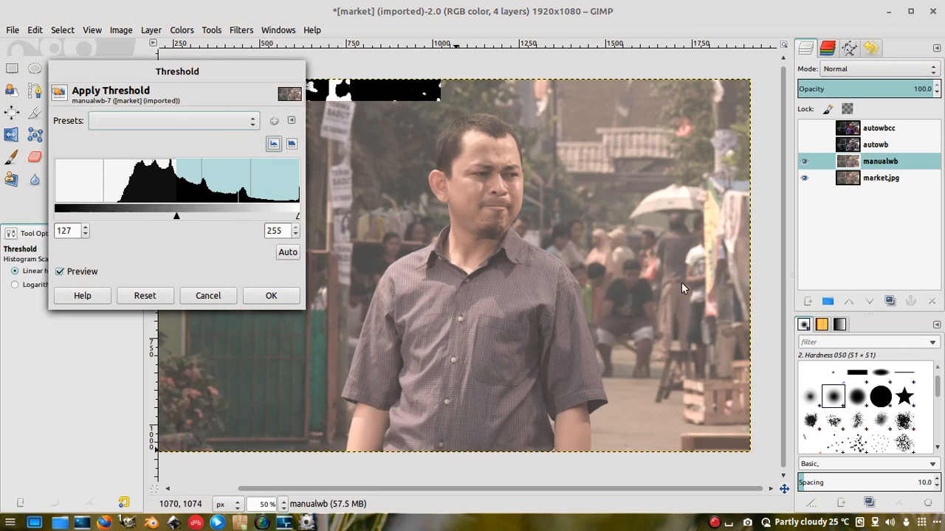
pyautogui.moveTo(181, 73); pyautogui.dragTo(721, 131)
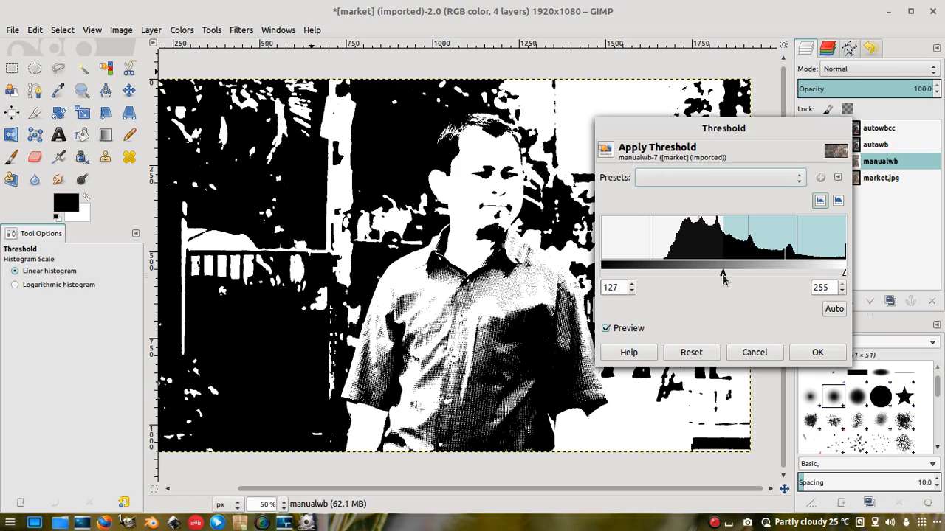
pyautogui.moveTo(723, 275); pyautogui.dragTo(581, 271)
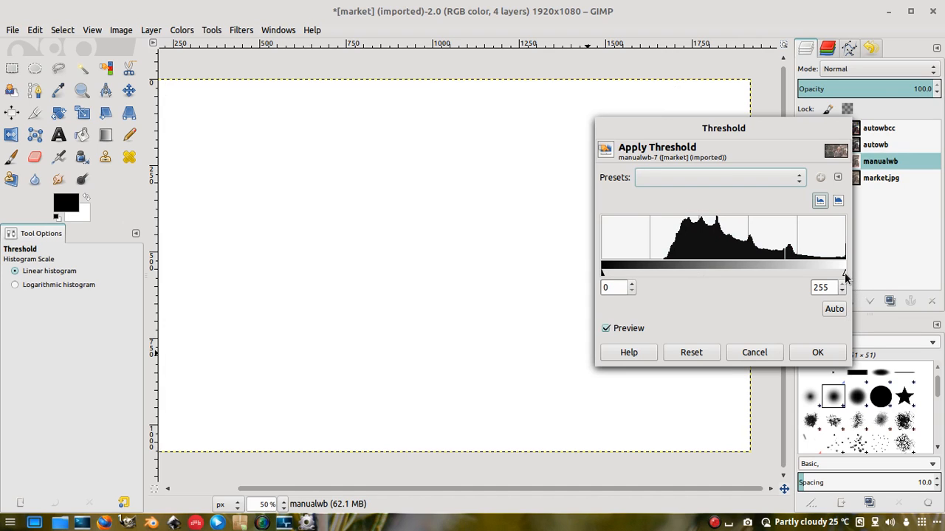
pyautogui.moveTo(847, 277); pyautogui.dragTo(588, 289)
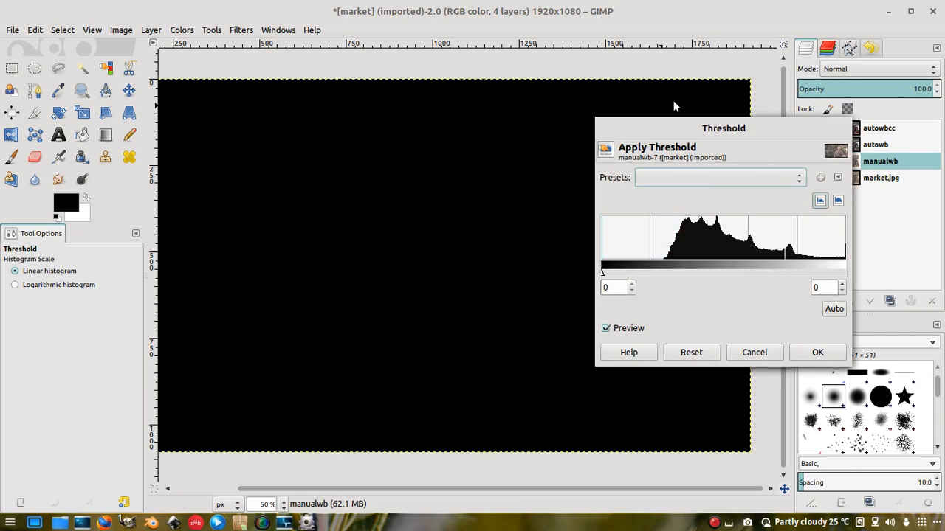
pyautogui.moveTo(675, 123); pyautogui.dragTo(849, 168)
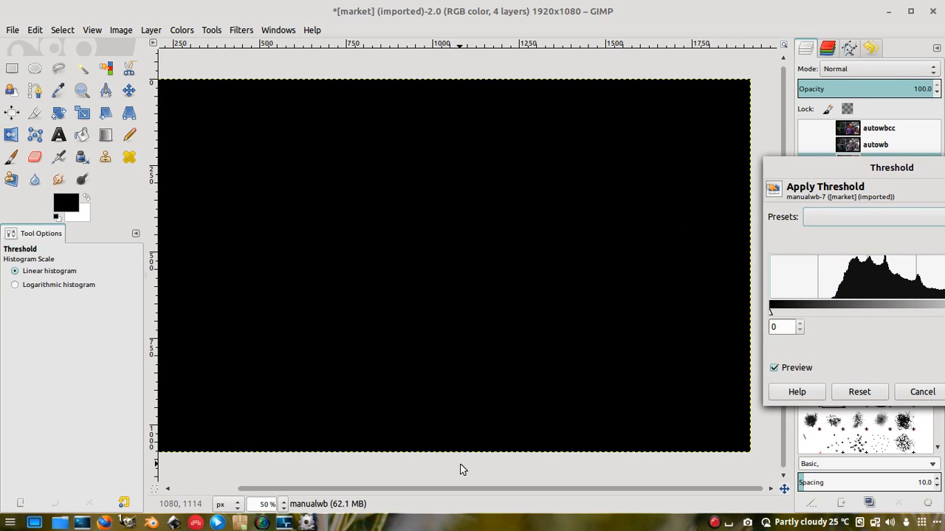
pyautogui.press('-')
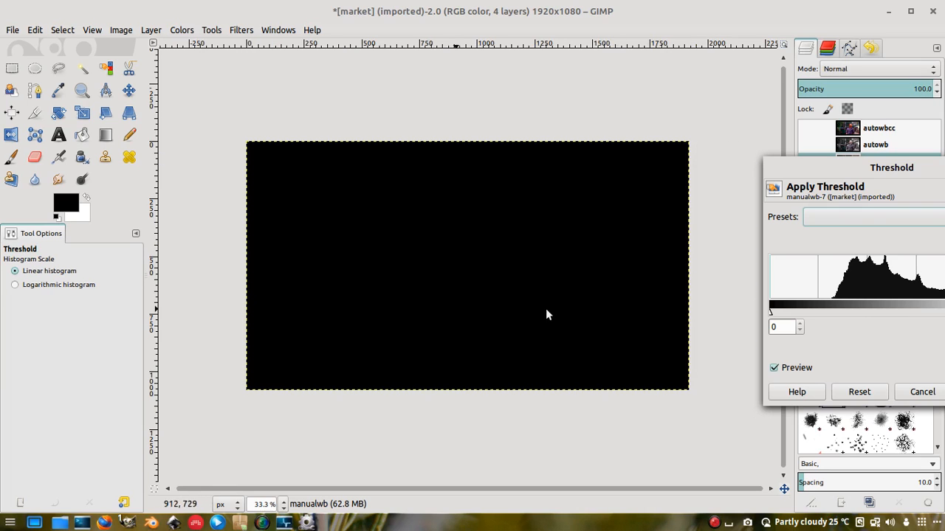
# Raise the upper Threshold limit to 67 to isolate the darkest areas of the photo in the preview
pyautogui.moveTo(888, 162); pyautogui.dragTo(625, 156)
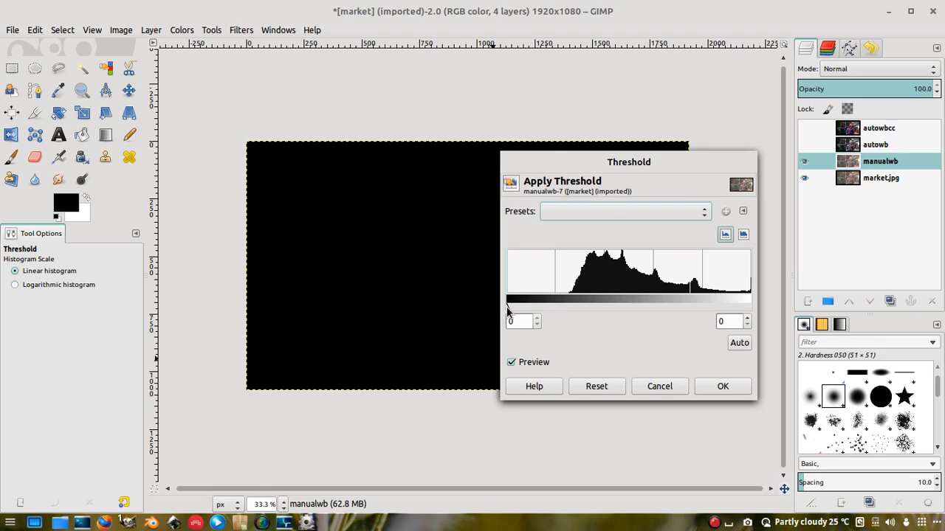
pyautogui.moveTo(507, 306); pyautogui.dragTo(565, 309)
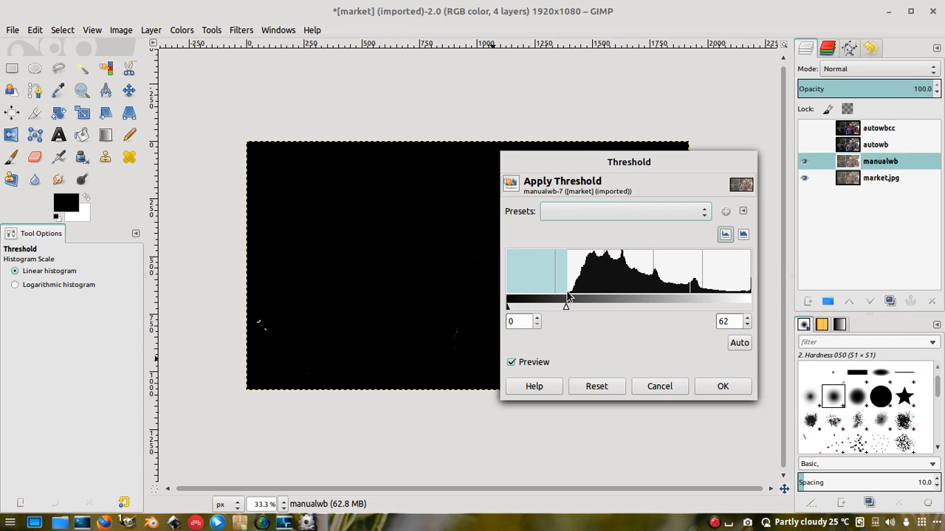
pyautogui.moveTo(618, 161); pyautogui.dragTo(773, 133)
pyautogui.moveTo(721, 279); pyautogui.dragTo(718, 279)
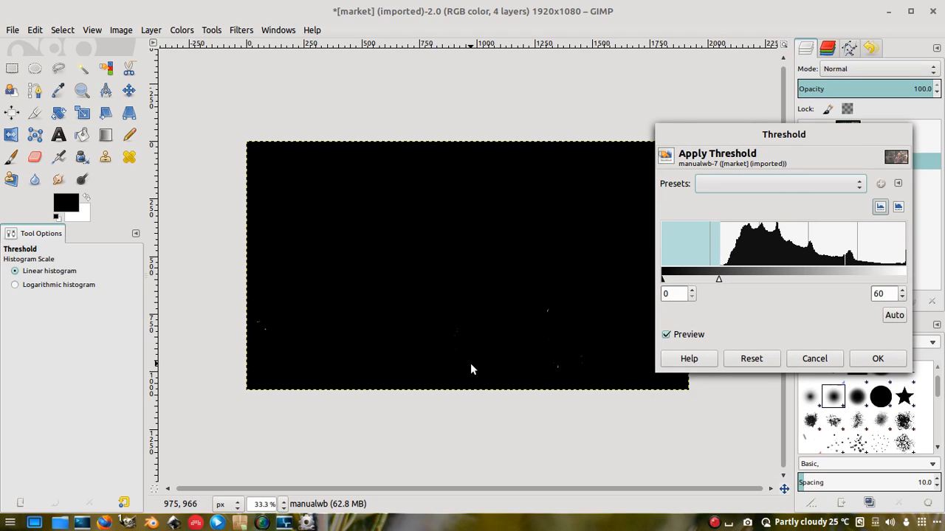
pyautogui.moveTo(717, 278); pyautogui.dragTo(725, 279)
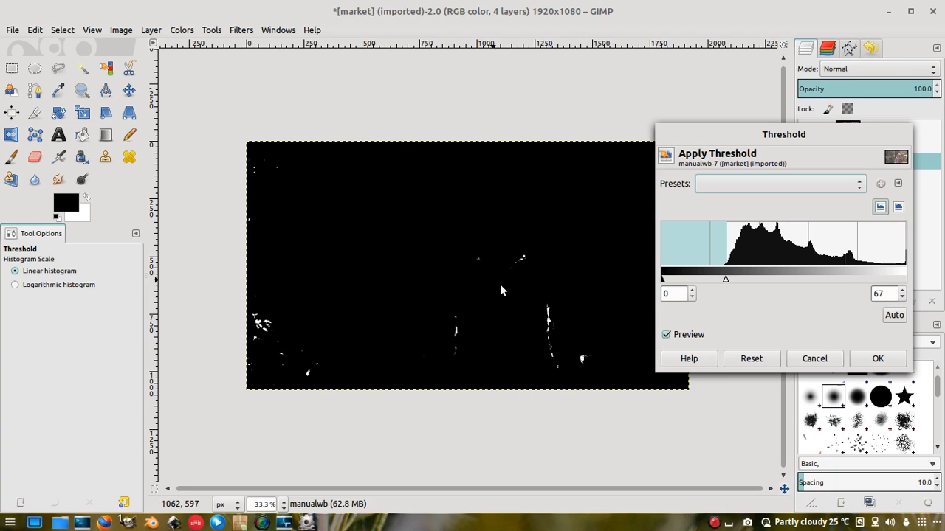
# Restart Threshold on manualwb with limits 0 and 68, and look closely at the darkest spots among the flowering plants
pyautogui.click(815, 358)
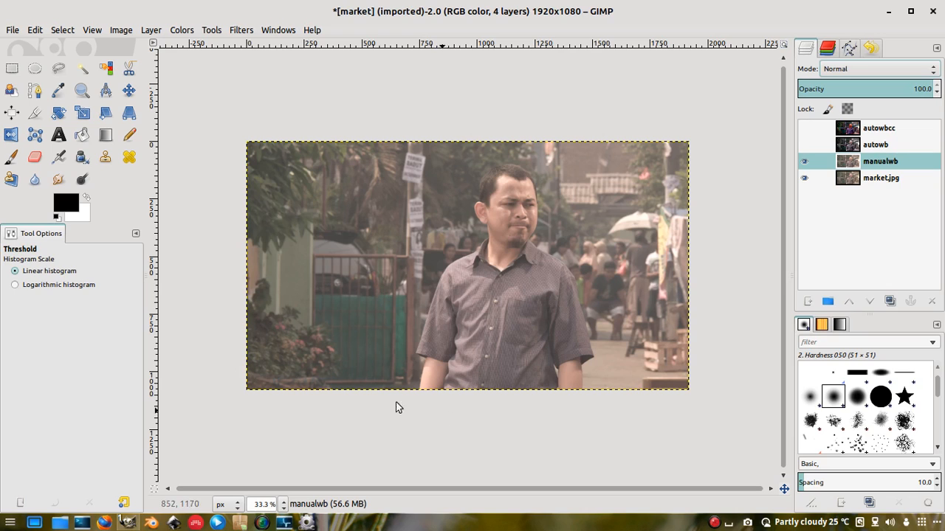
pyautogui.click(182, 30)
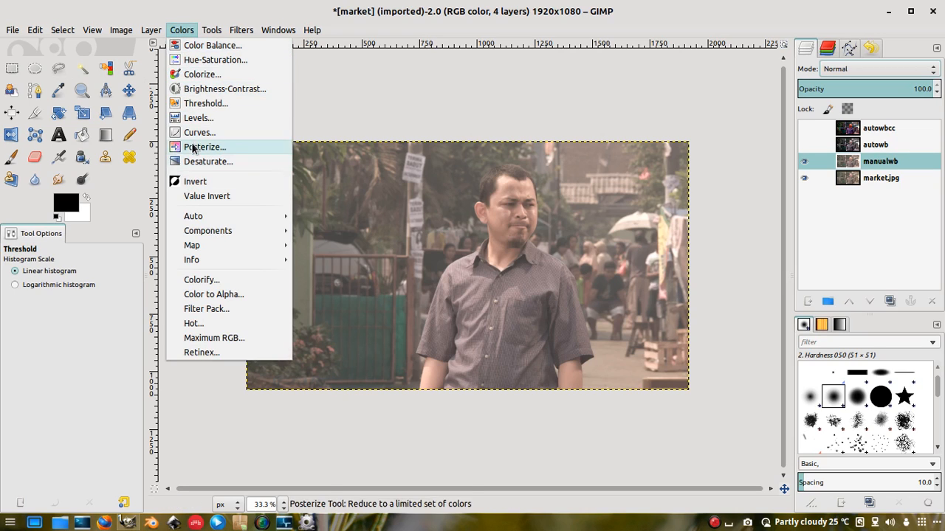
pyautogui.click(201, 104)
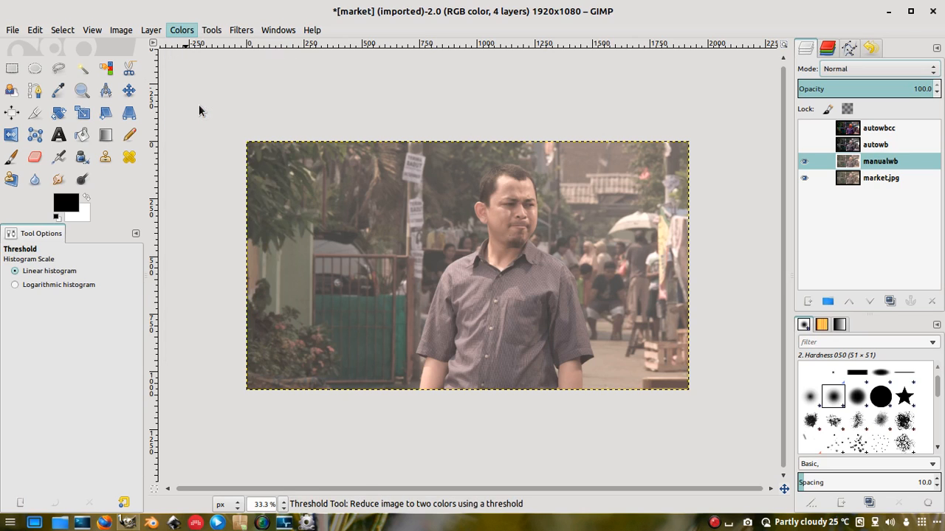
pyautogui.moveTo(782, 256); pyautogui.dragTo(573, 260)
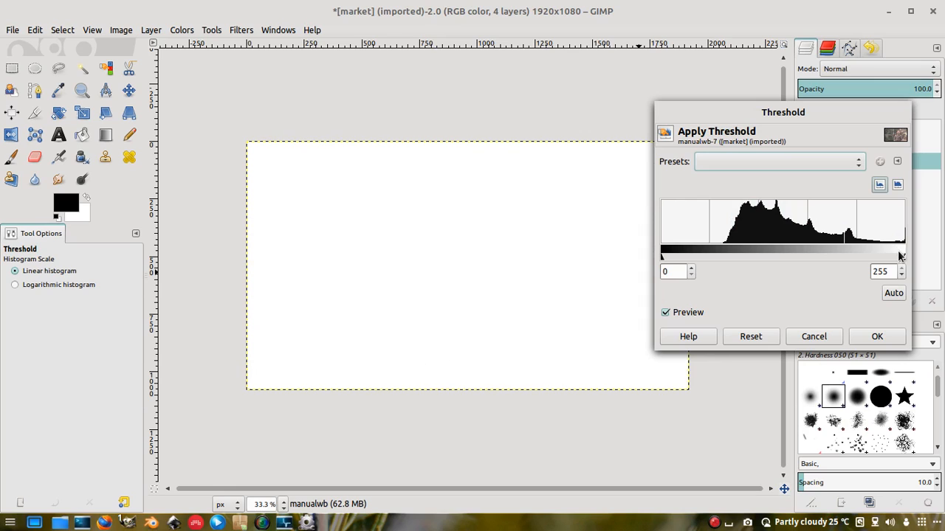
pyautogui.moveTo(905, 257); pyautogui.dragTo(760, 258)
pyautogui.moveTo(726, 254); pyautogui.dragTo(725, 254)
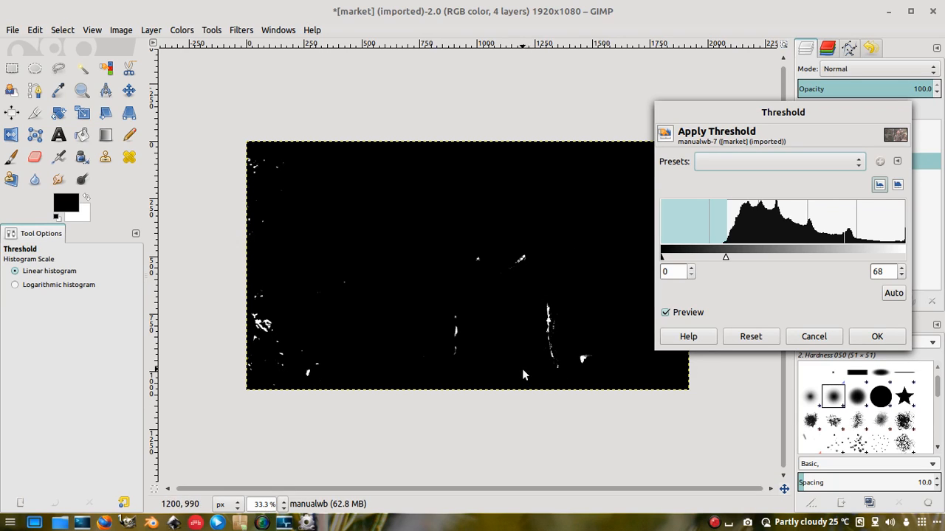
pyautogui.scroll(1, 254, 336)
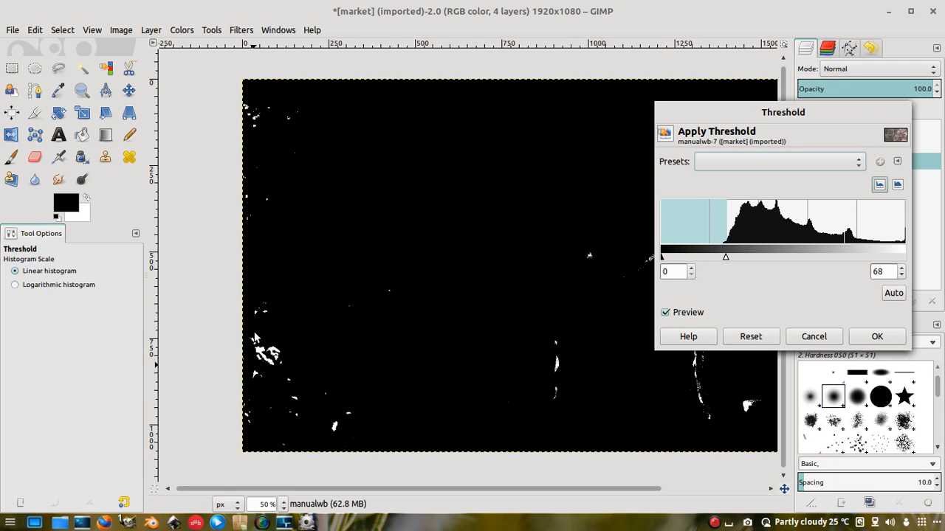
pyautogui.scroll(3, 254, 338)
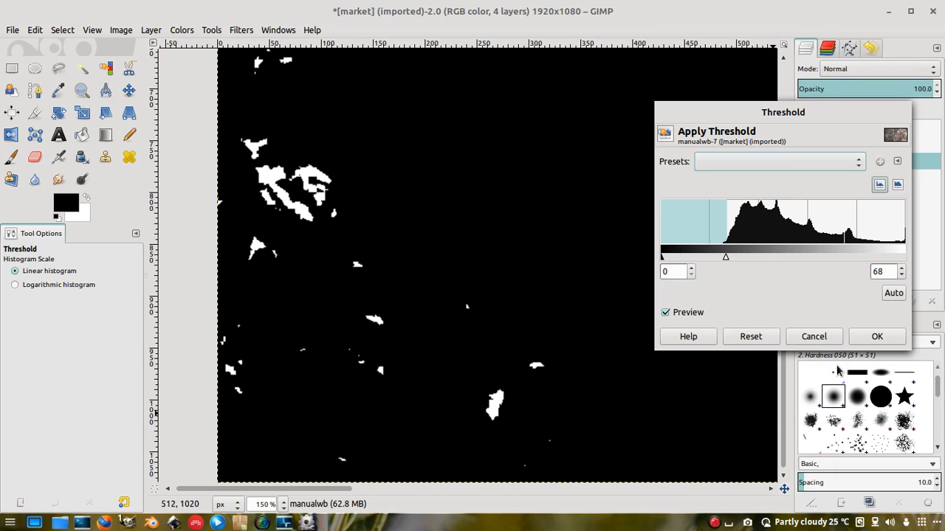
pyautogui.click(812, 337)
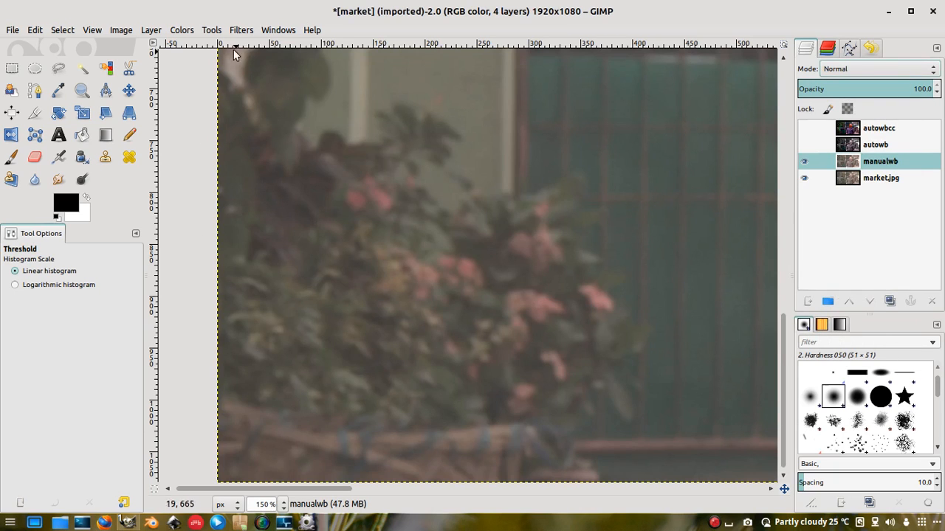
pyautogui.click(182, 30)
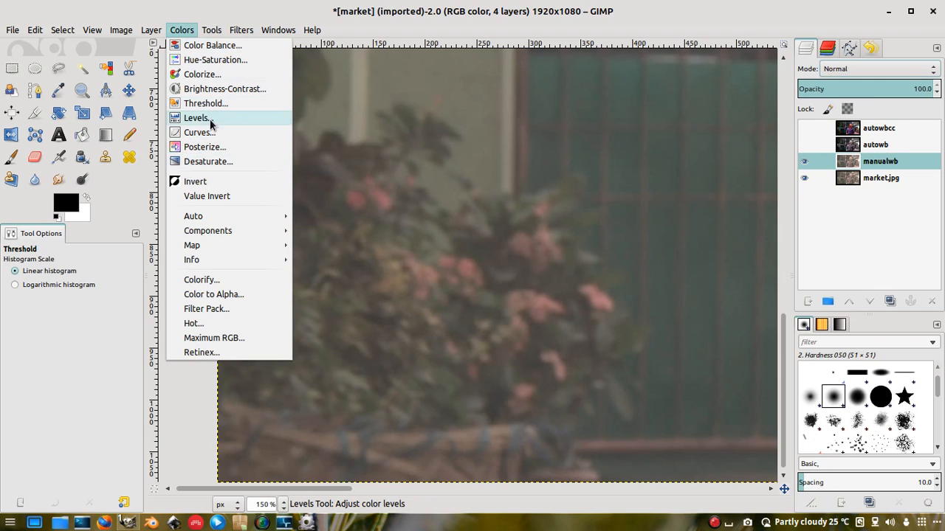
pyautogui.click(194, 118)
pyautogui.moveTo(367, 26); pyautogui.dragTo(811, 61)
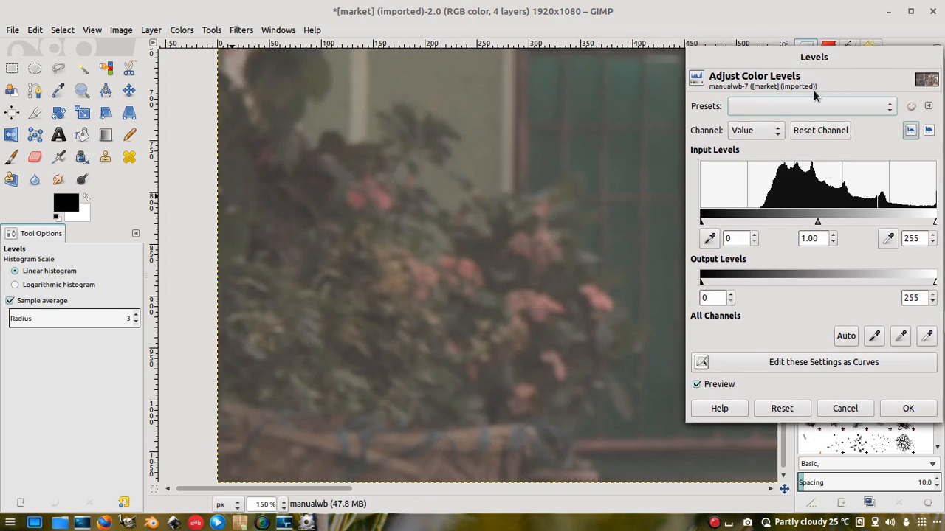
pyautogui.click(875, 336)
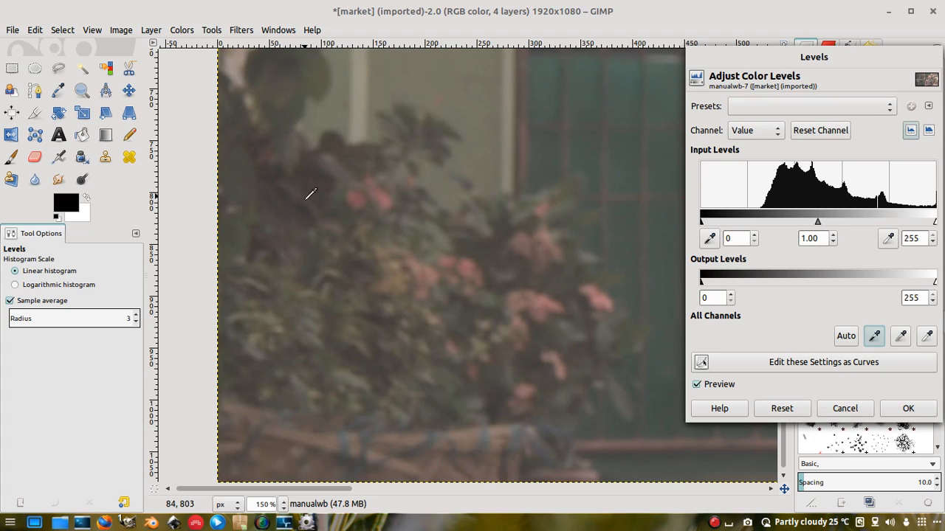
pyautogui.click(845, 408)
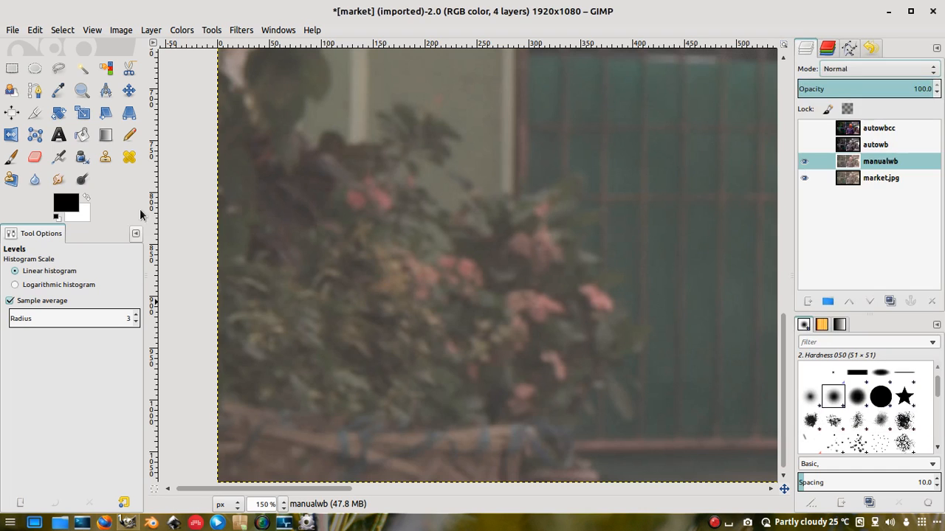
# Narrow the darkest spots down with Threshold limits 0 and 66, locate the largest one in the foliage, and discard the threshold
pyautogui.click(199, 32)
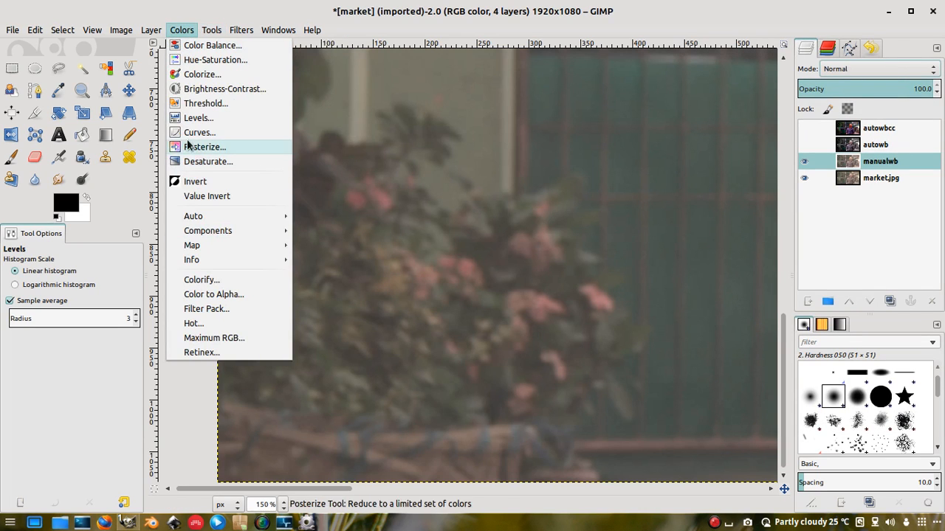
pyautogui.click(377, 366)
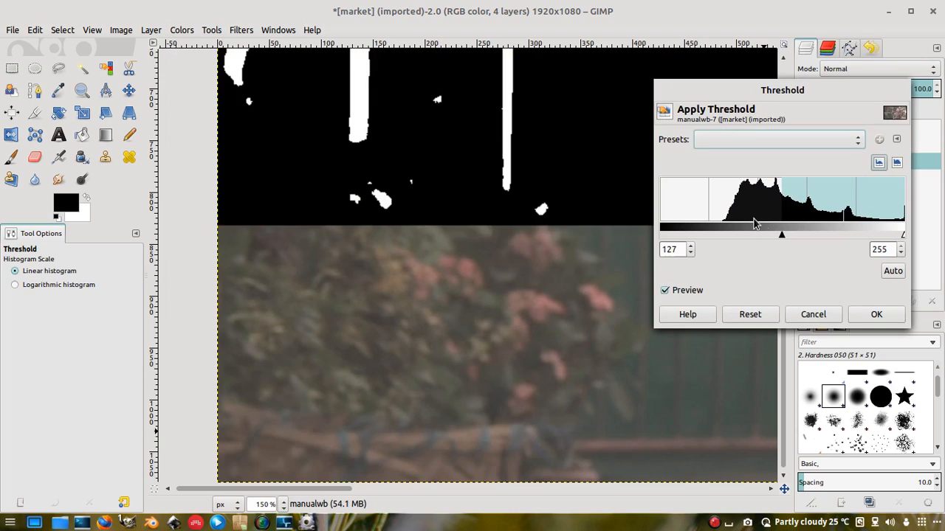
pyautogui.moveTo(782, 236); pyautogui.dragTo(601, 234)
pyautogui.moveTo(902, 234); pyautogui.dragTo(722, 235)
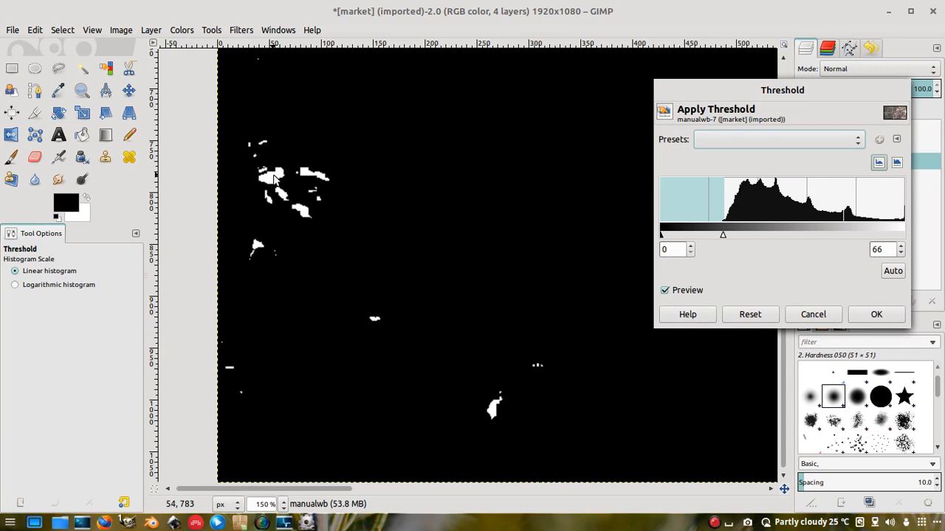
pyautogui.click(813, 314)
# Pick the Levels black point on the dark foliage above the pink flowers, around pixel 53, 785, and apply the correction to manualwb
pyautogui.click(182, 31)
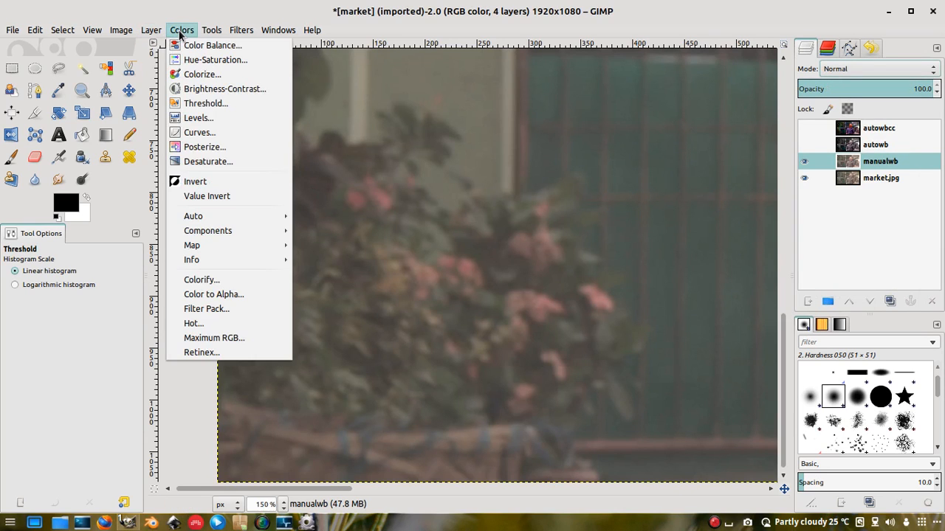
pyautogui.click(198, 120)
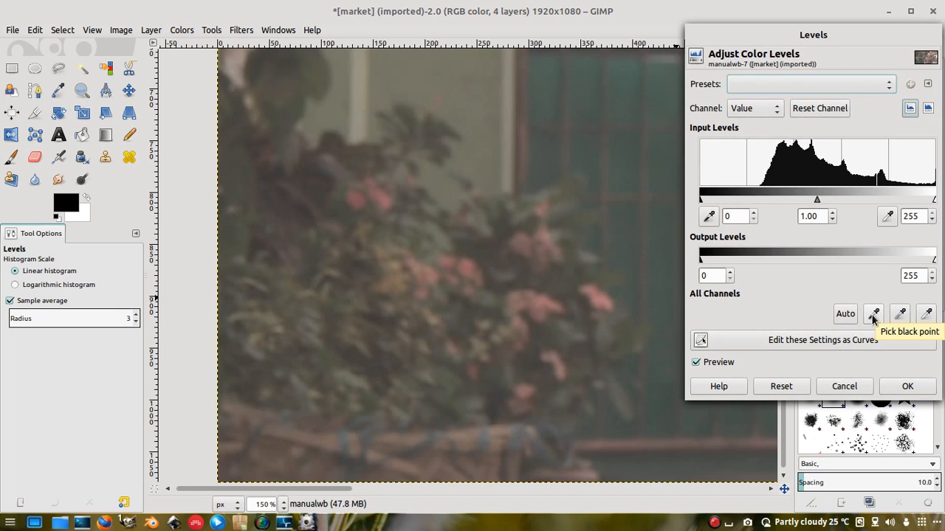
pyautogui.click(873, 315)
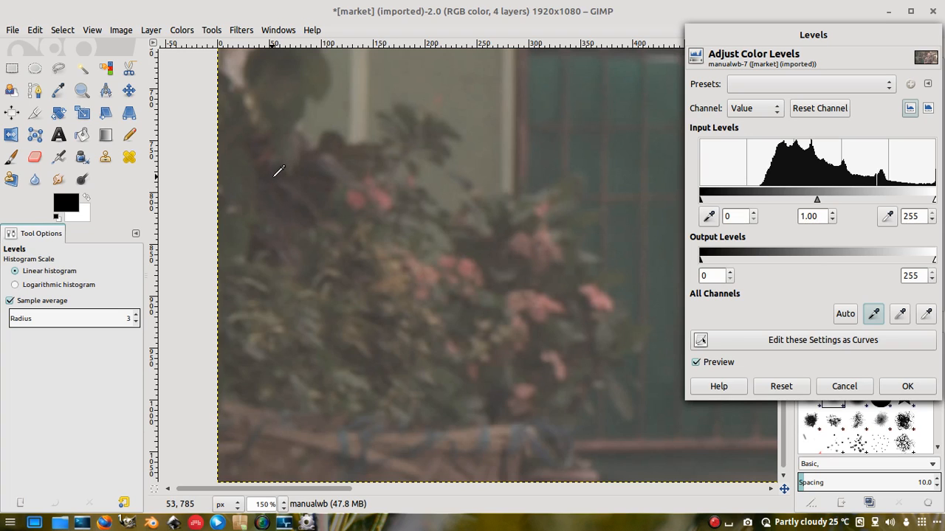
pyautogui.click(274, 176)
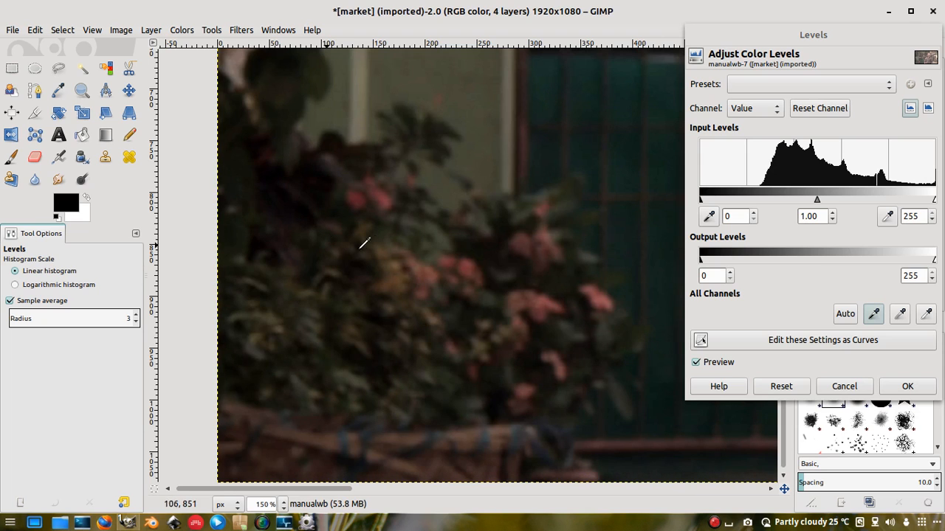
pyautogui.scroll(-5, 452, 223)
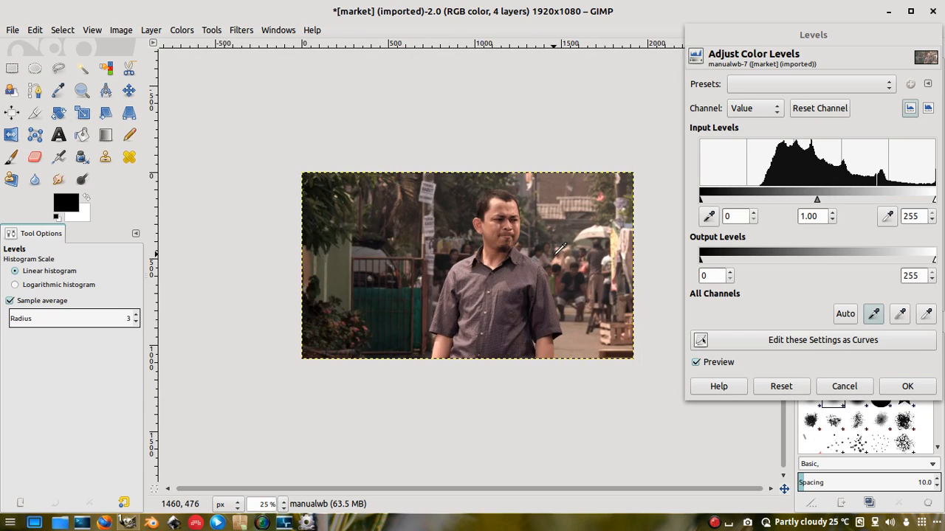
pyautogui.scroll(3, 559, 249)
pyautogui.scroll(-1, 560, 248)
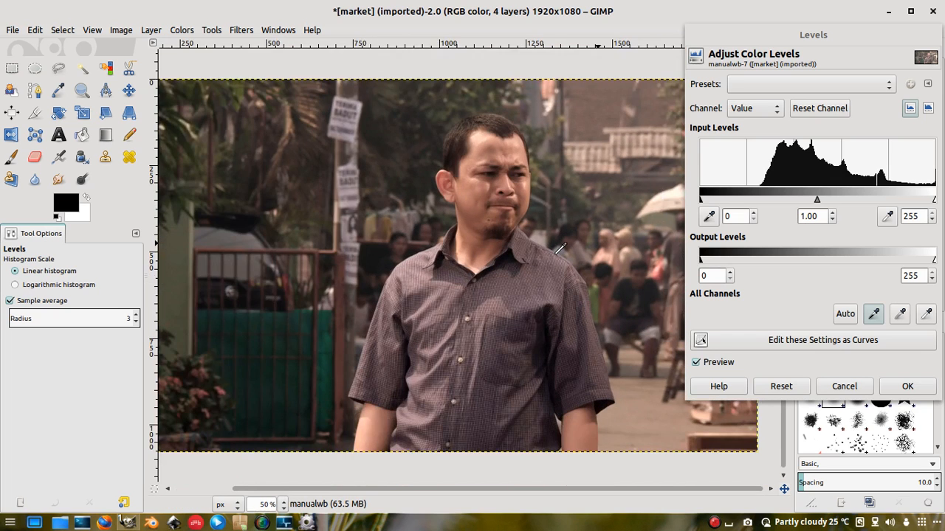
pyautogui.scroll(-2, 560, 248)
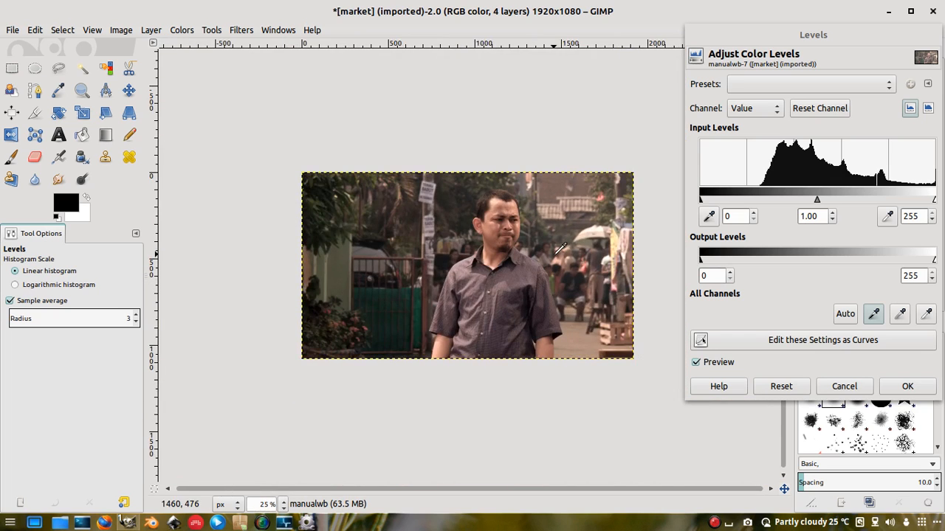
pyautogui.scroll(1, 599, 246)
pyautogui.scroll(5, 599, 246)
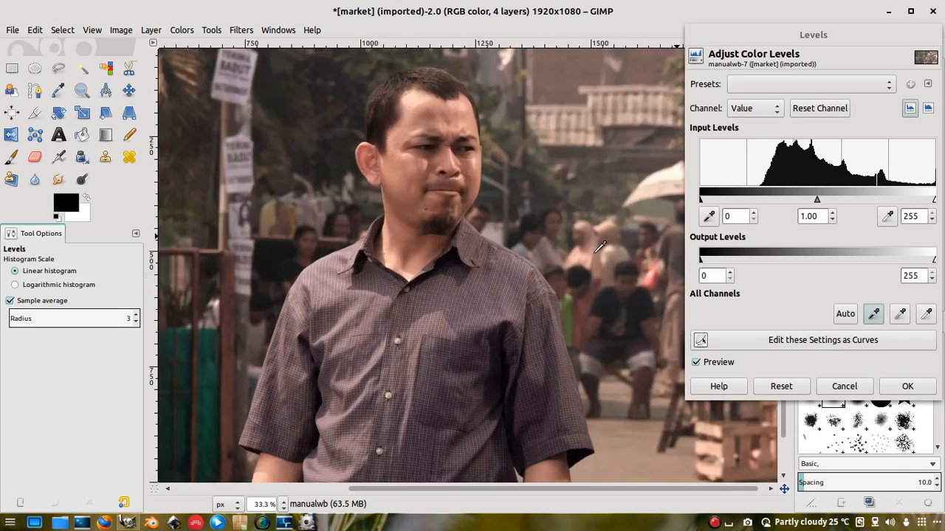
pyautogui.scroll(-5, 600, 246)
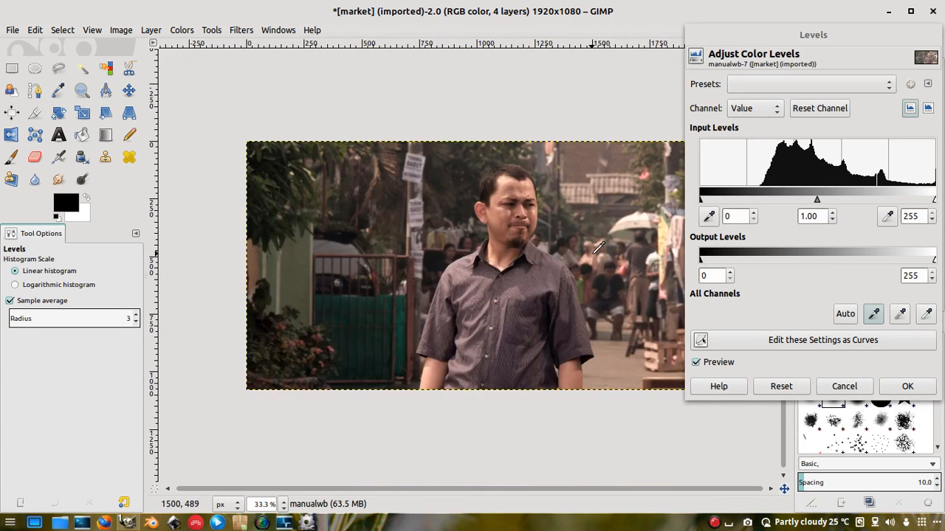
pyautogui.click(907, 387)
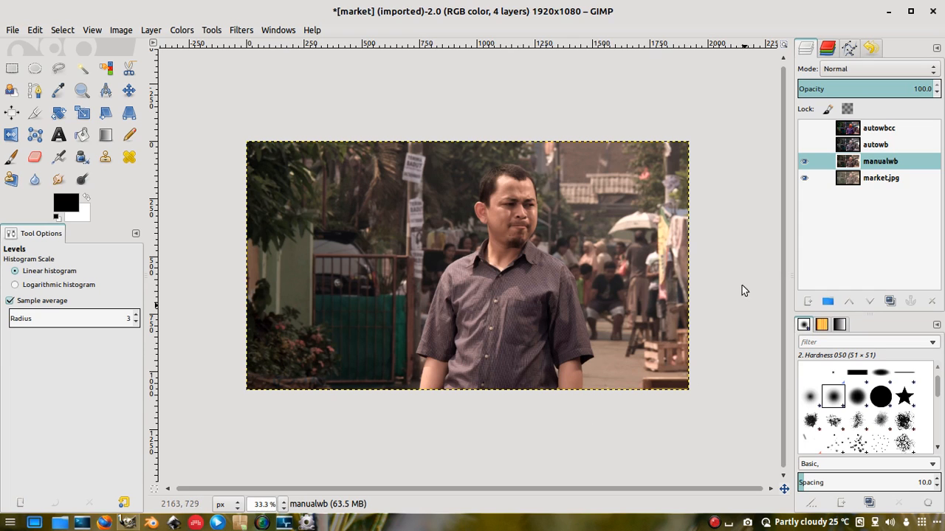
# Examine the corrected white T-shirt, the plants by the gate and the man's face and shirt up close
pyautogui.scroll(6, 685, 260)
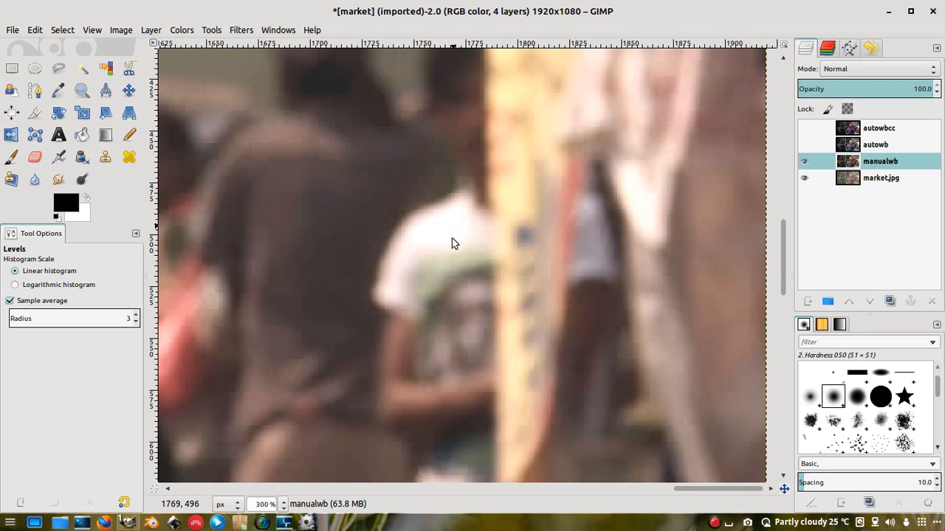
pyautogui.scroll(-8, 472, 251)
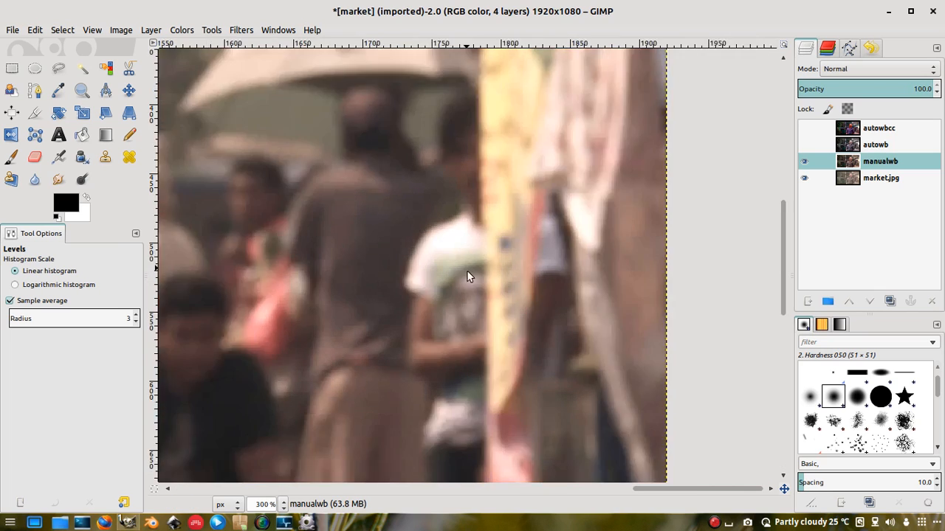
pyautogui.scroll(6, 302, 328)
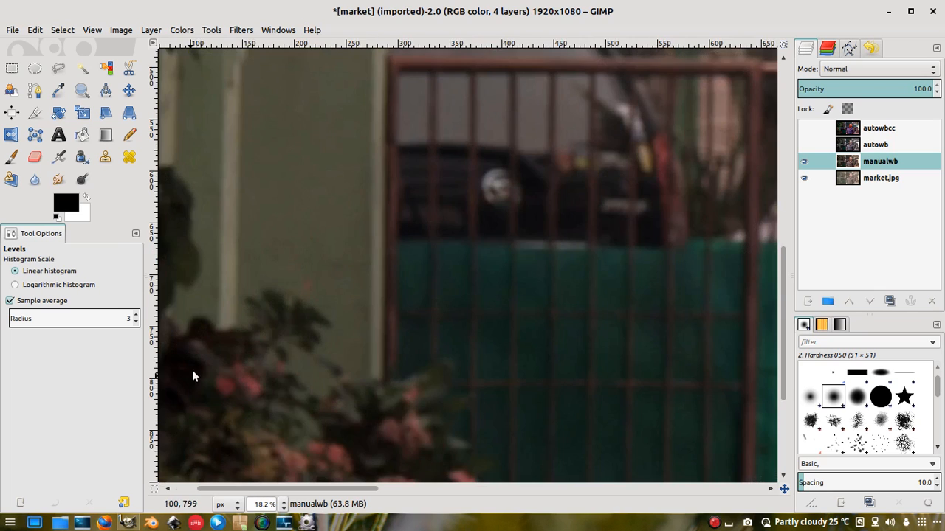
pyautogui.scroll(-5, 455, 344)
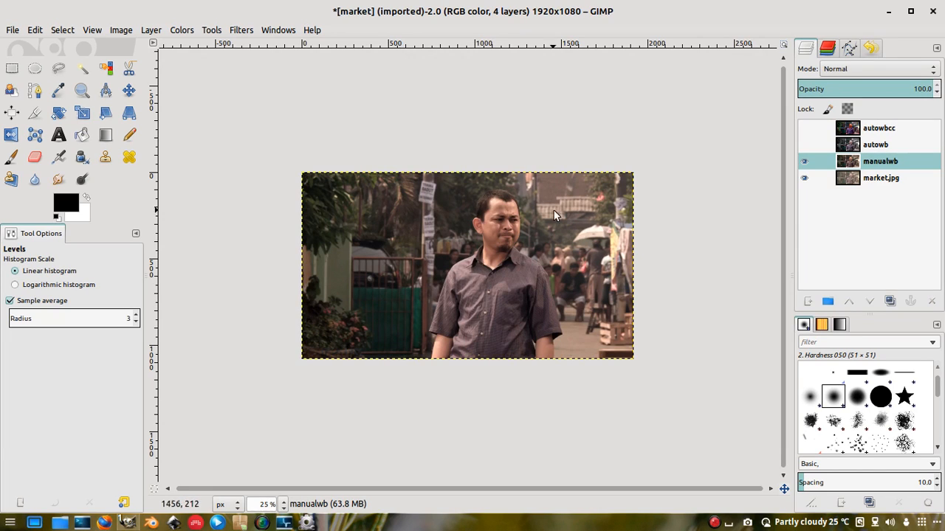
pyautogui.scroll(4, 552, 216)
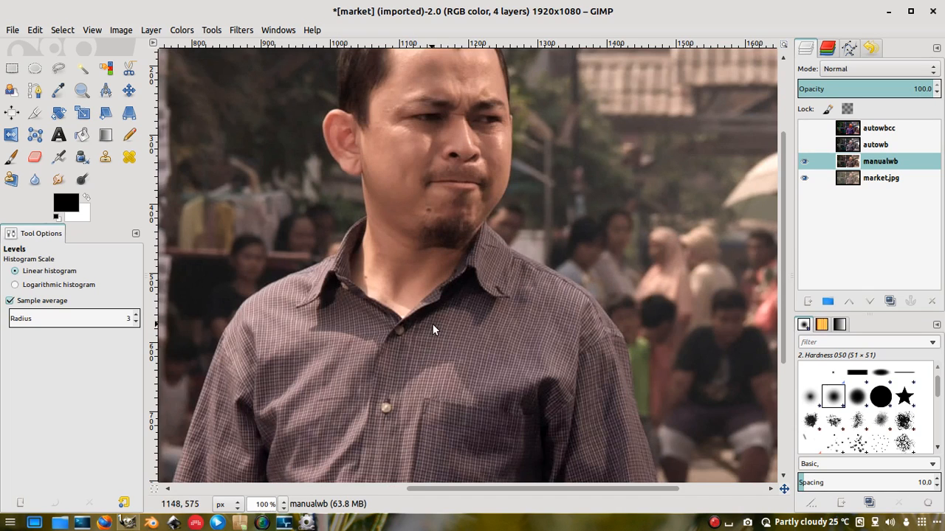
pyautogui.scroll(-2, 432, 331)
pyautogui.scroll(-1, 434, 331)
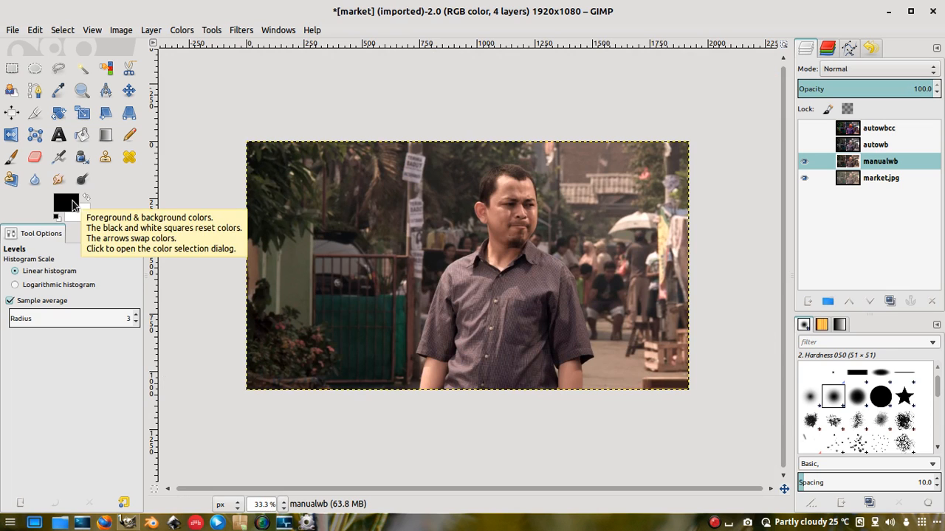
# Set the foreground colour to mid grey with red, green and blue at 128 (808080)
pyautogui.click(73, 202)
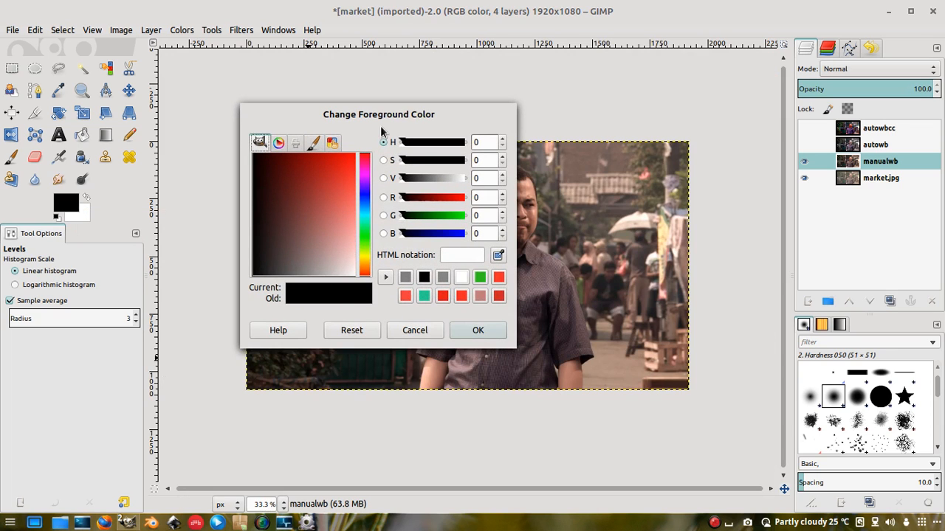
pyautogui.moveTo(381, 112); pyautogui.dragTo(445, 170)
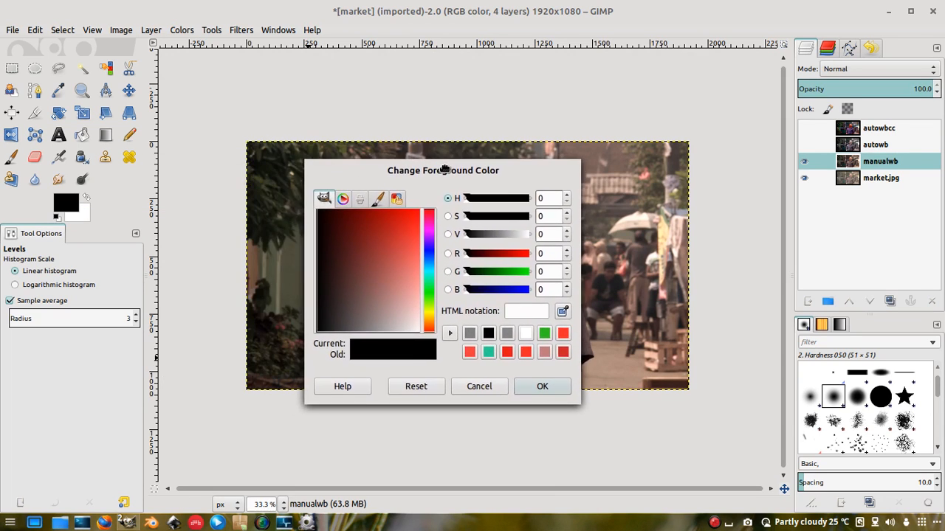
pyautogui.click(547, 253)
pyautogui.write('128')
pyautogui.click(550, 273)
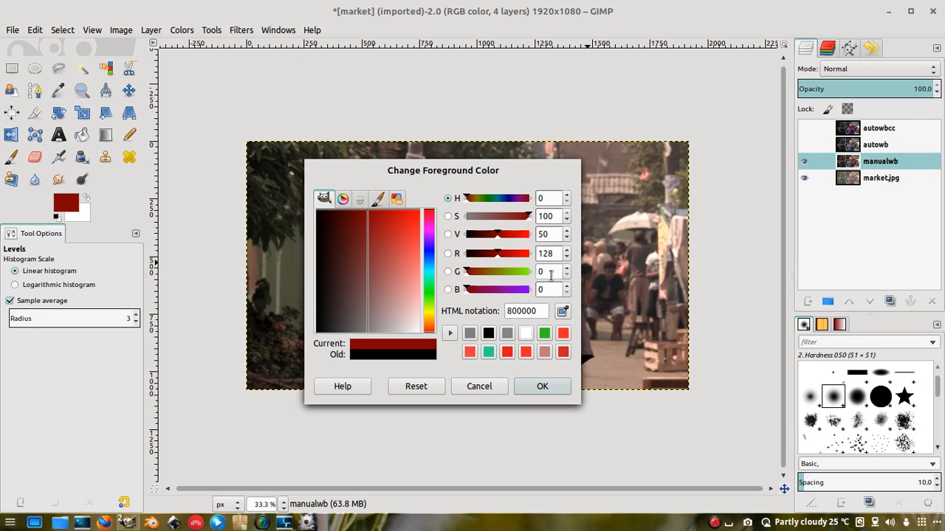
pyautogui.press('BackSpace')
pyautogui.click(547, 292)
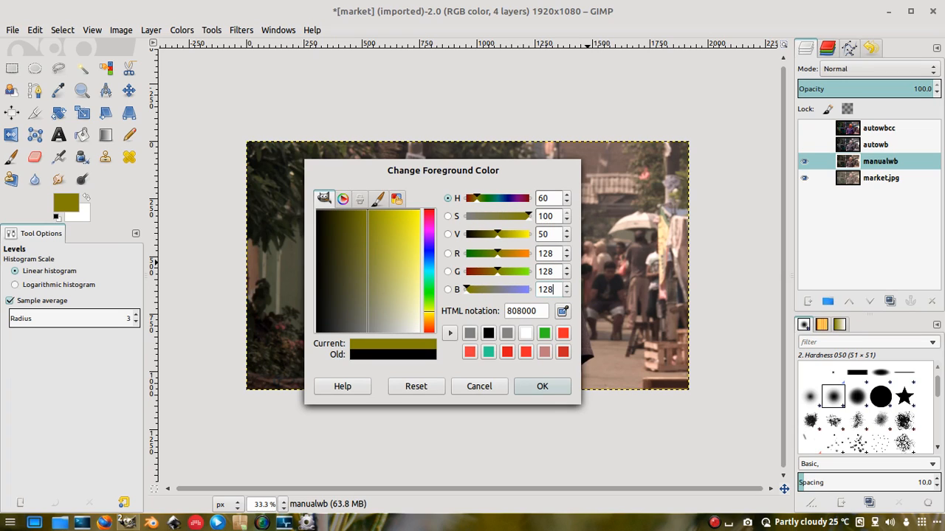
pyautogui.click(524, 311)
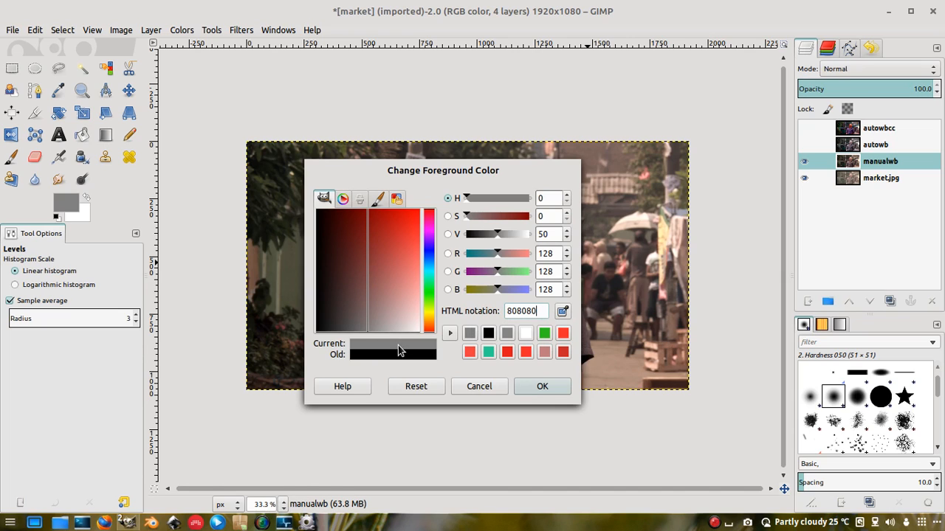
pyautogui.click(543, 391)
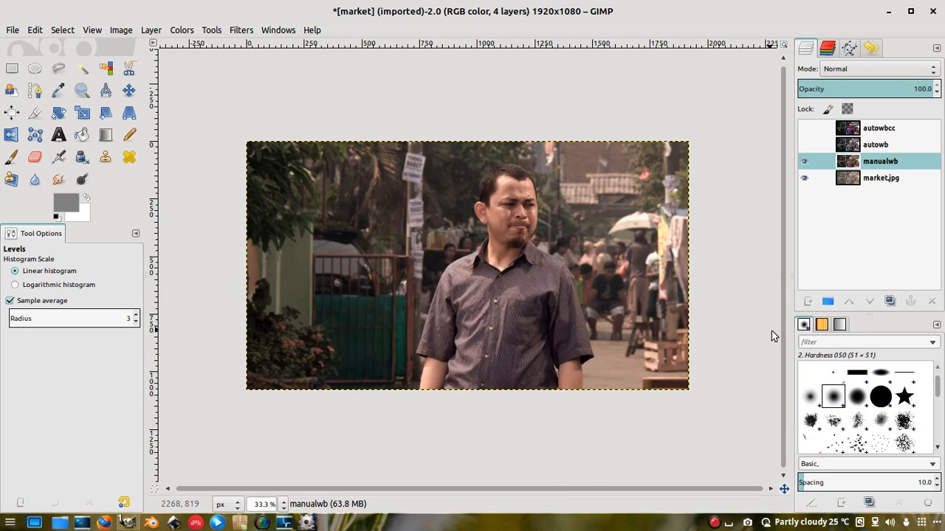
# Add a new 1920 × 1080 px layer filled with the grey foreground colour directly above manualwb
pyautogui.click(806, 302)
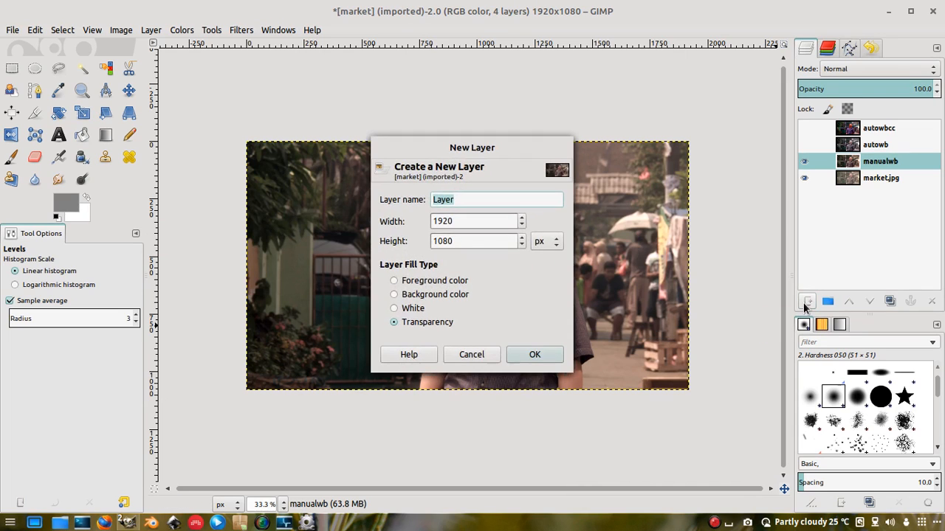
pyautogui.click(394, 283)
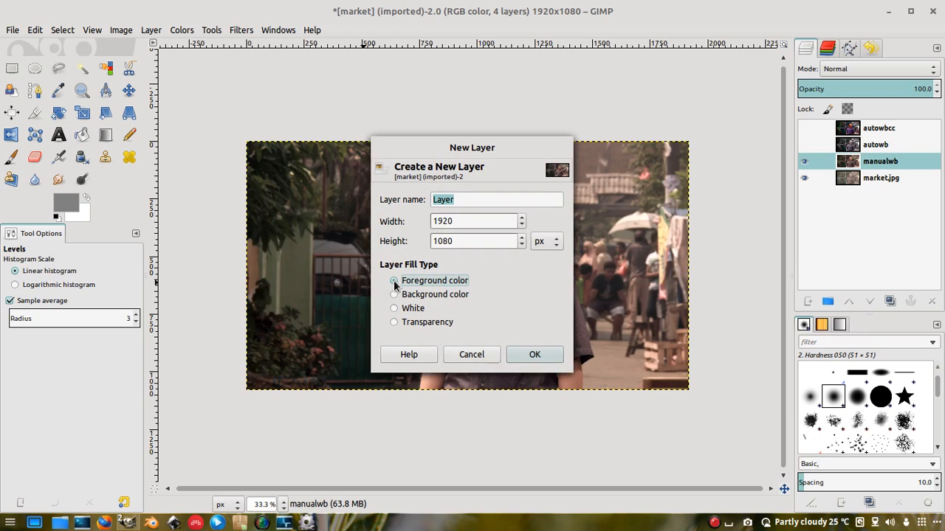
pyautogui.click(552, 355)
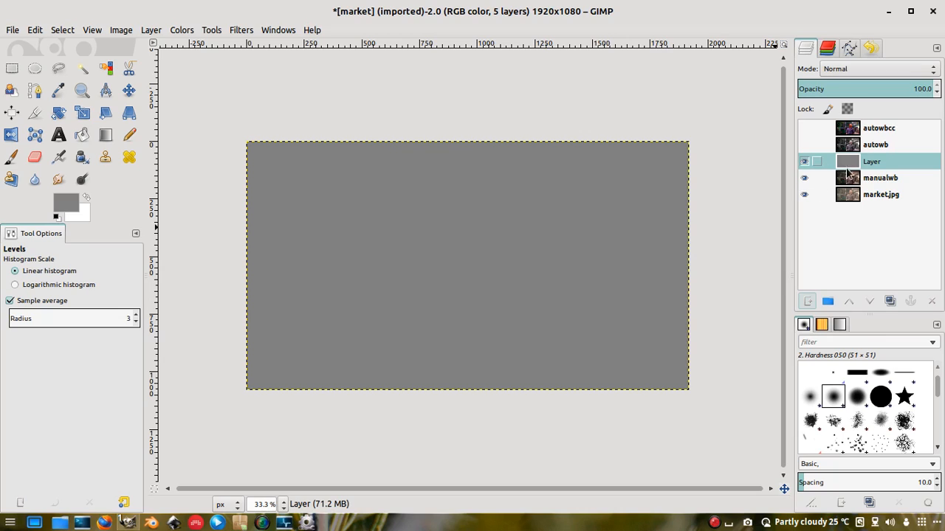
# Set the grey layer's blending mode to Difference
pyautogui.click(871, 184)
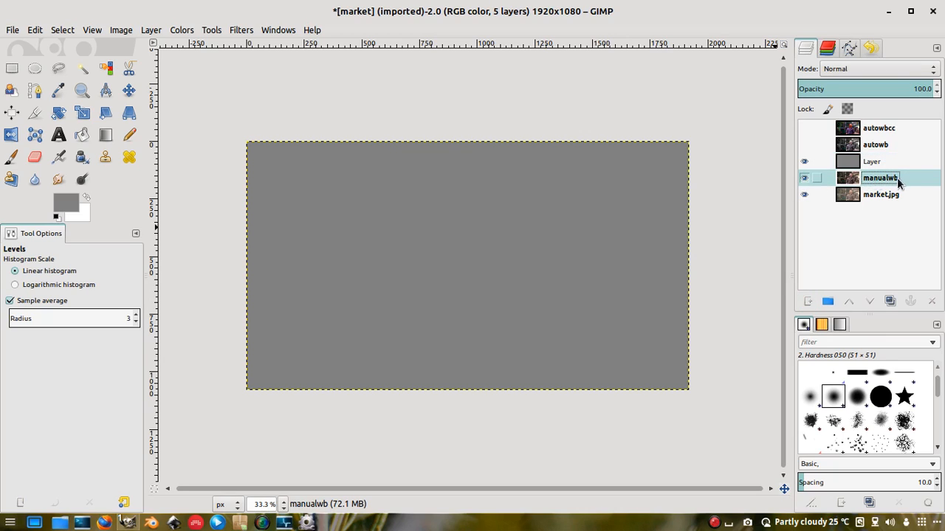
pyautogui.click(867, 164)
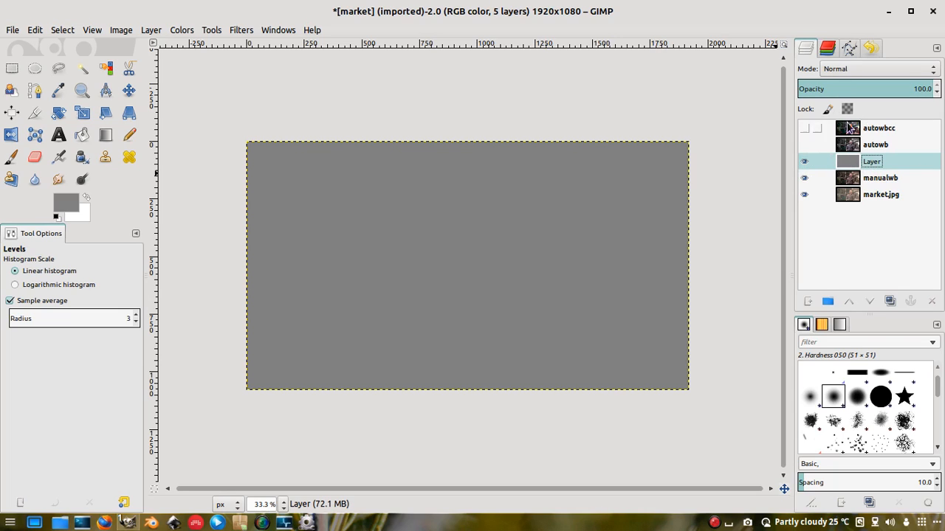
pyautogui.click(880, 69)
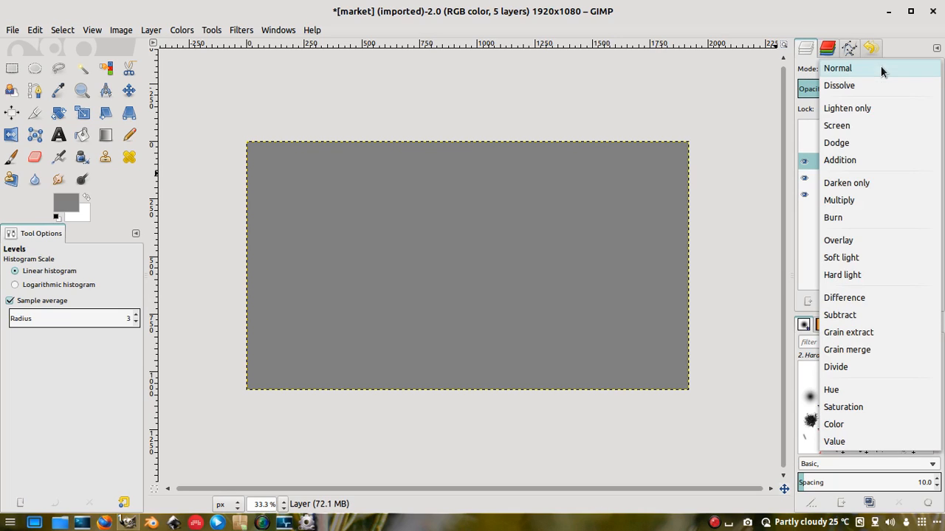
pyautogui.click(870, 298)
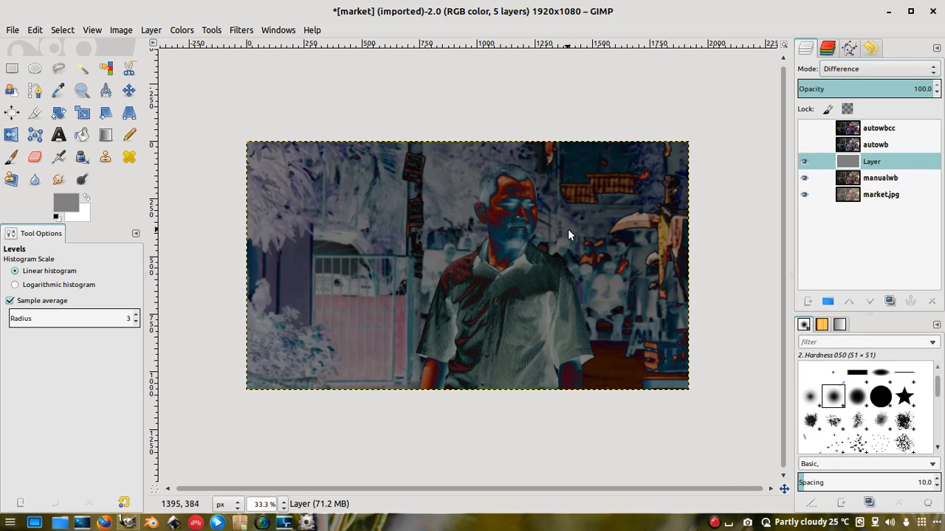
# Hide and reshow the grey layer to compare the manualwb photo with the difference image
pyautogui.click(879, 182)
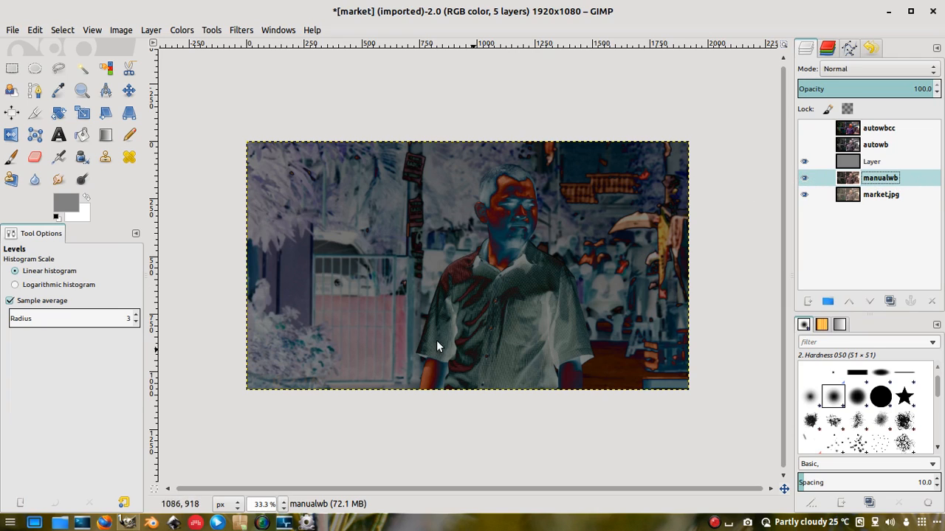
pyautogui.click(804, 162)
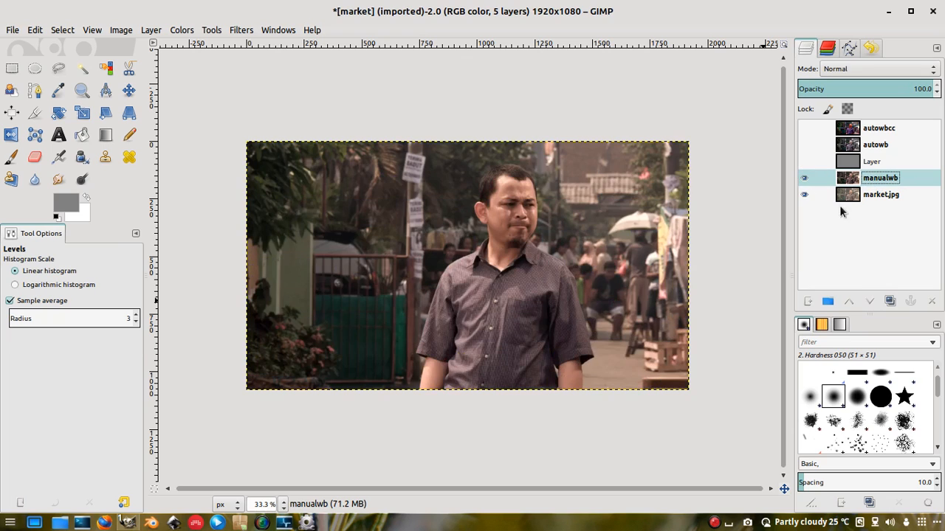
pyautogui.click(804, 161)
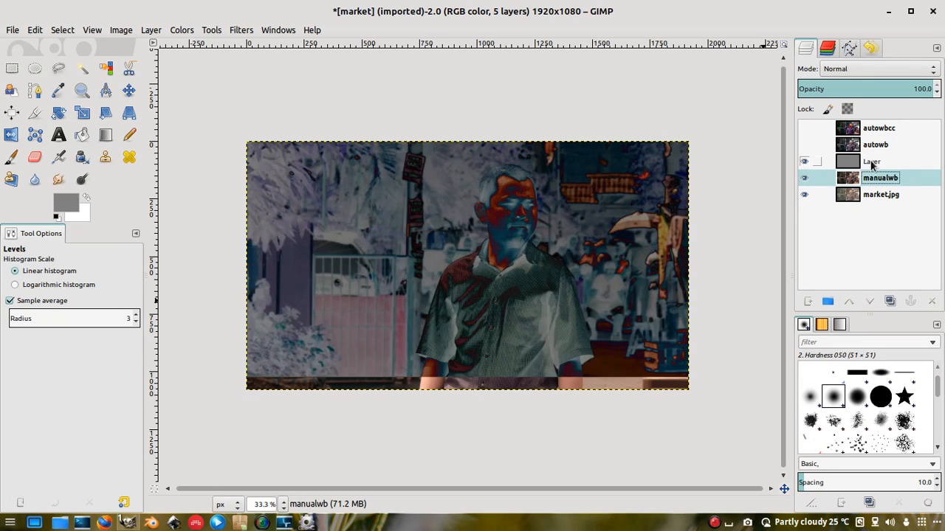
pyautogui.click(866, 163)
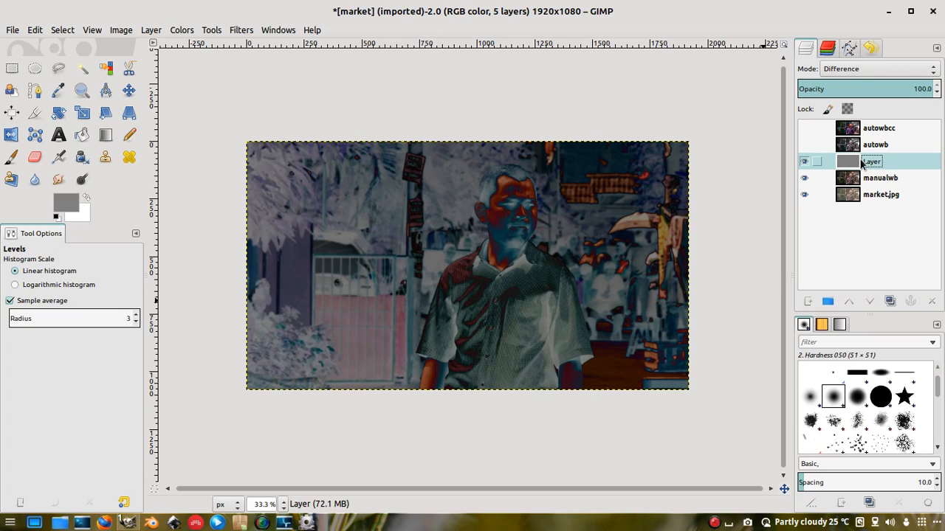
pyautogui.click(860, 179)
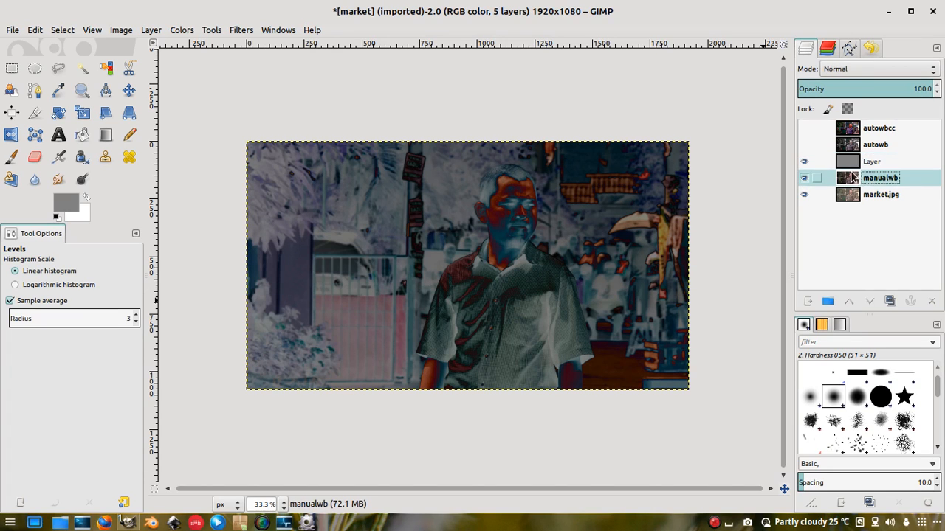
pyautogui.click(850, 166)
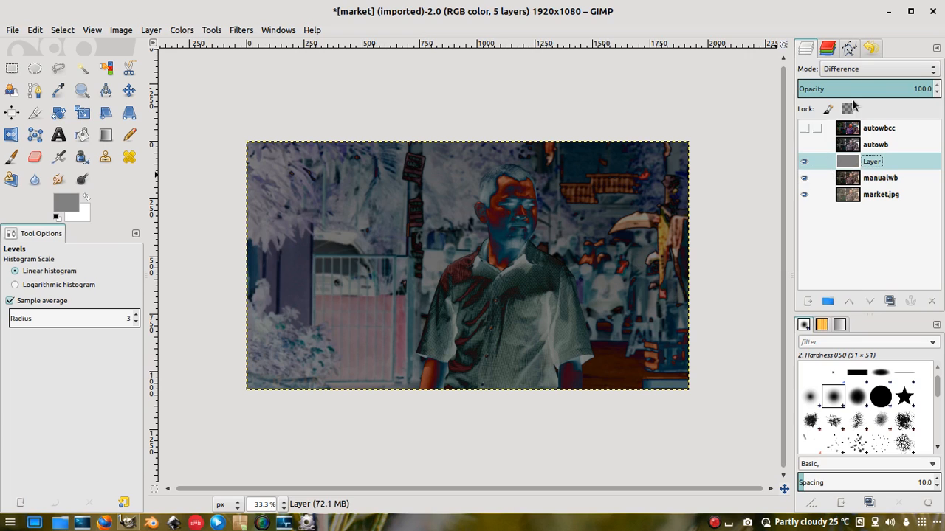
# Switch the grey layer's blending mode to Normal and back to Difference
pyautogui.click(889, 67)
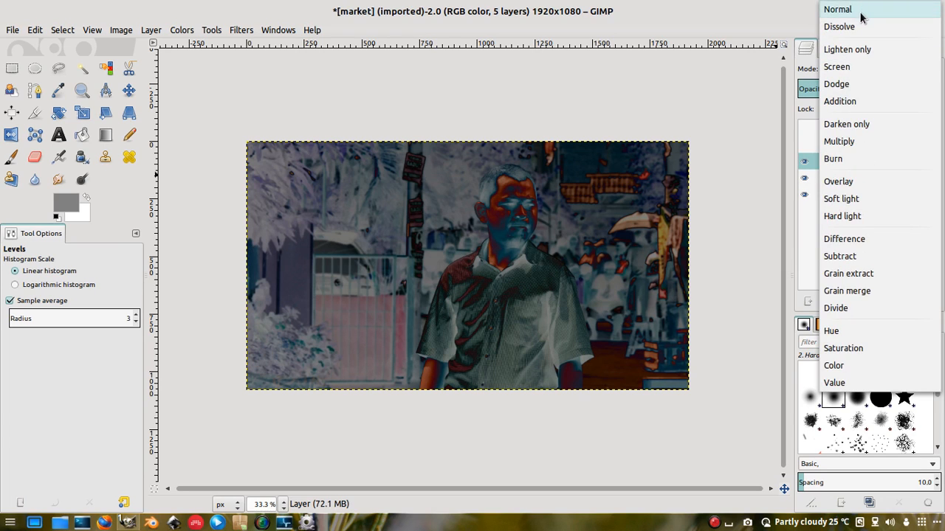
pyautogui.click(861, 17)
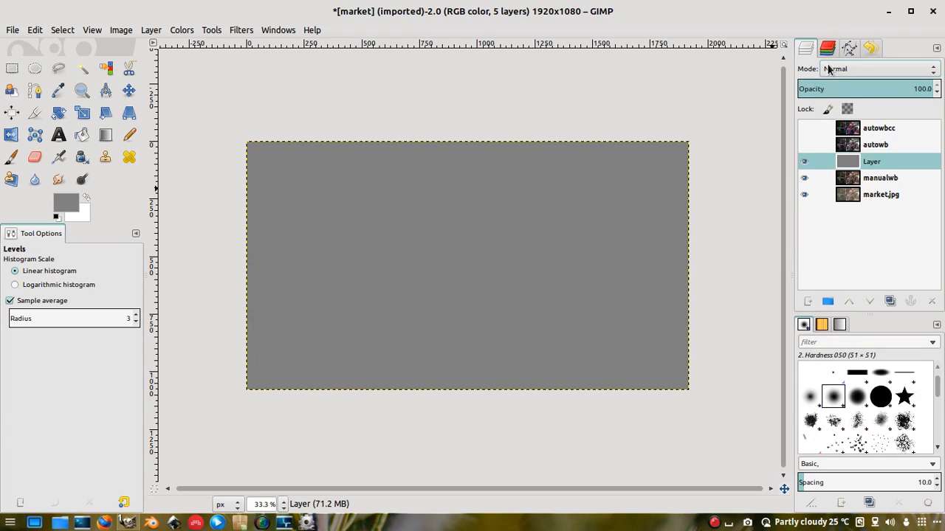
pyautogui.click(829, 68)
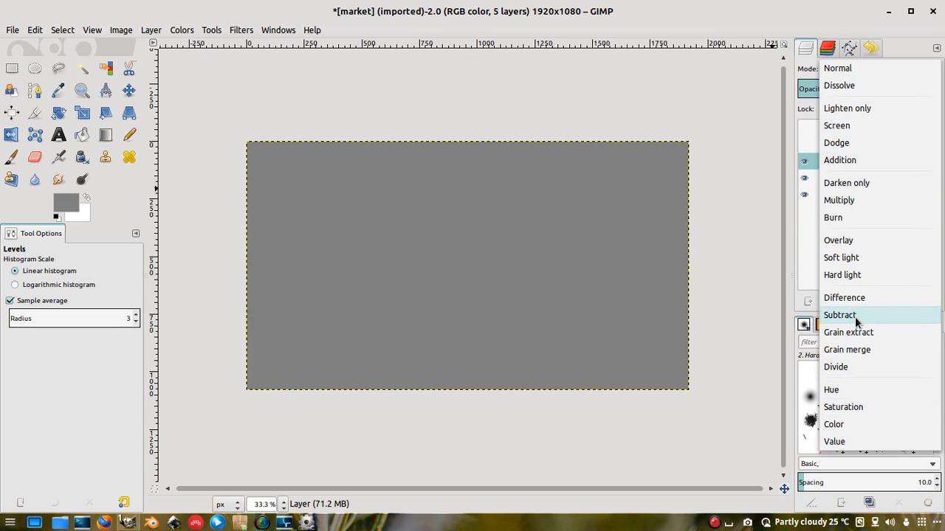
pyautogui.click(854, 301)
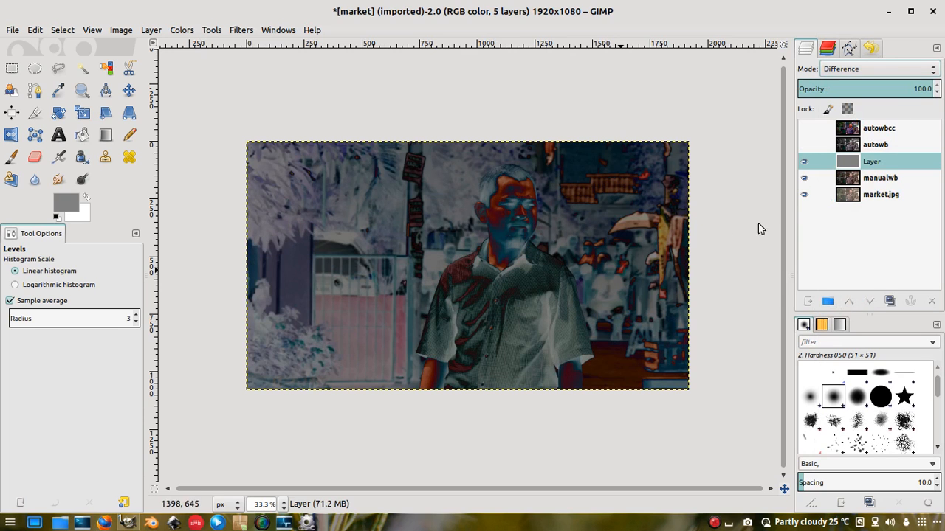
# Examine the difference image of the grey layer and manualwb, looking closely at the man's shirt for the darkest areas
pyautogui.click(890, 183)
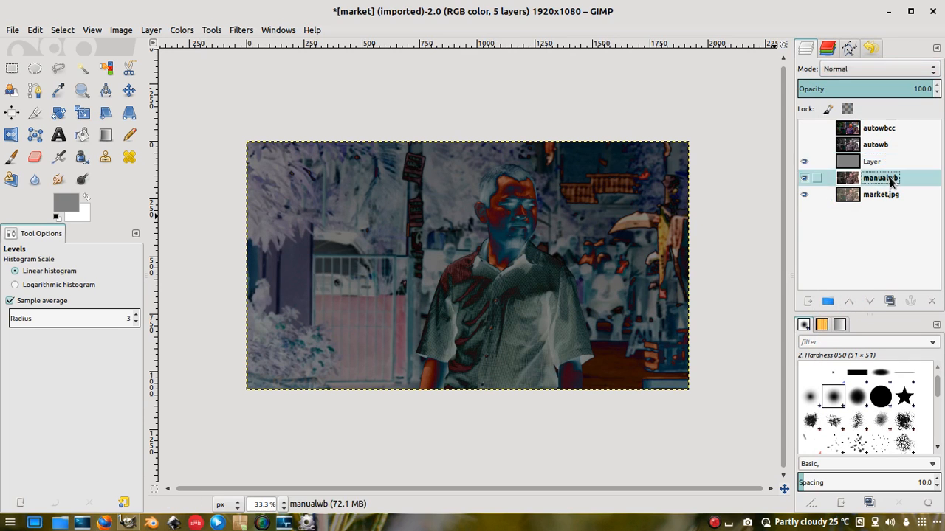
pyautogui.click(875, 164)
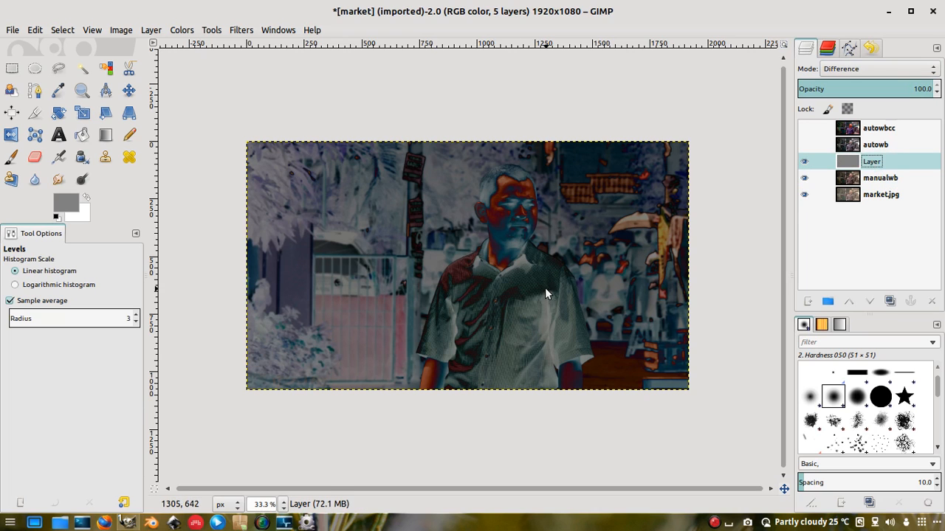
pyautogui.scroll(3, 530, 308)
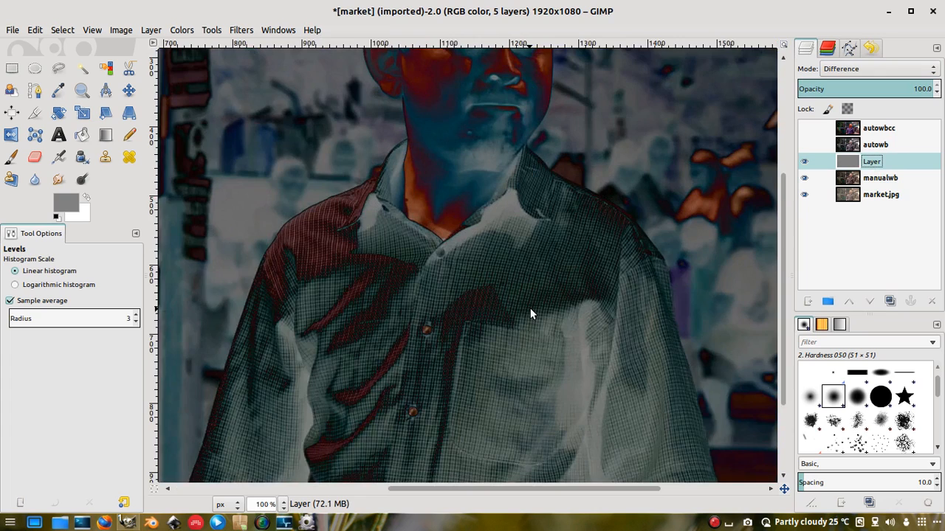
pyautogui.scroll(-2, 530, 308)
pyautogui.scroll(-1, 530, 307)
pyautogui.scroll(1, 530, 308)
pyautogui.scroll(-1, 530, 308)
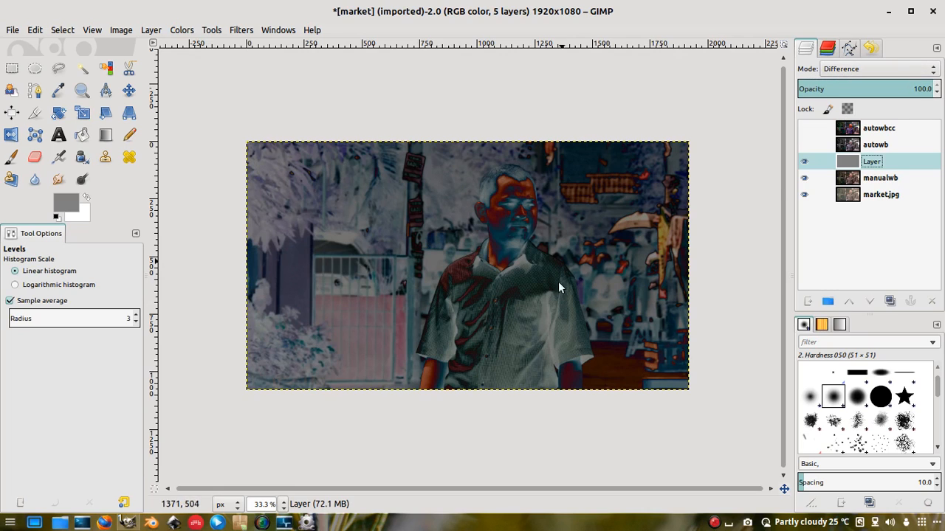
pyautogui.click(877, 182)
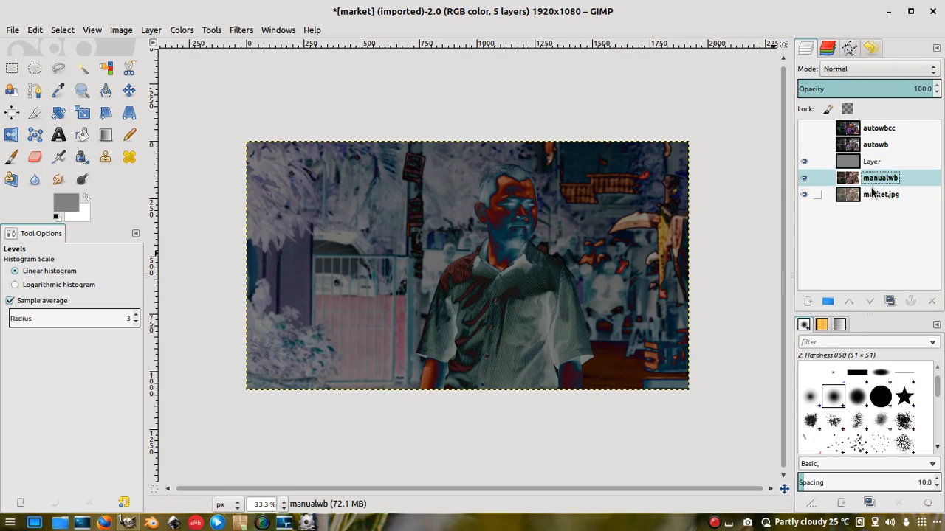
pyautogui.click(870, 164)
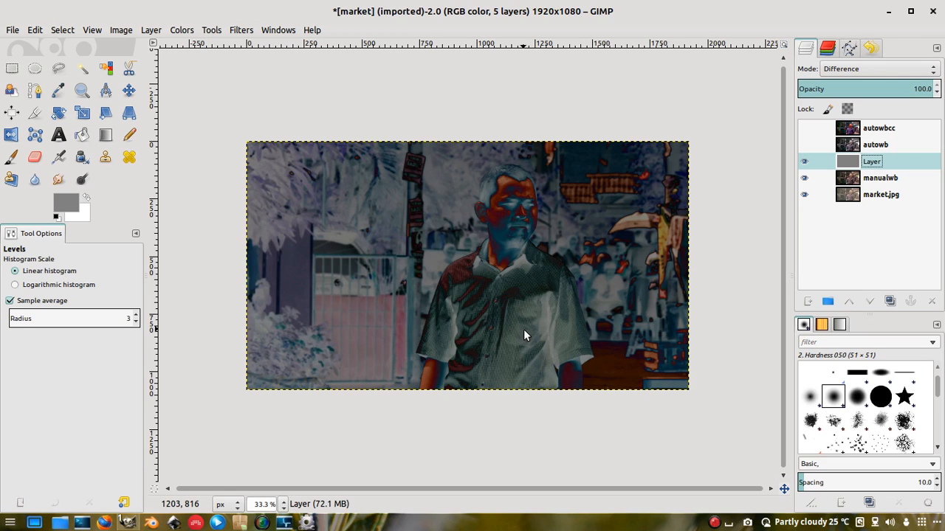
pyautogui.scroll(3, 523, 328)
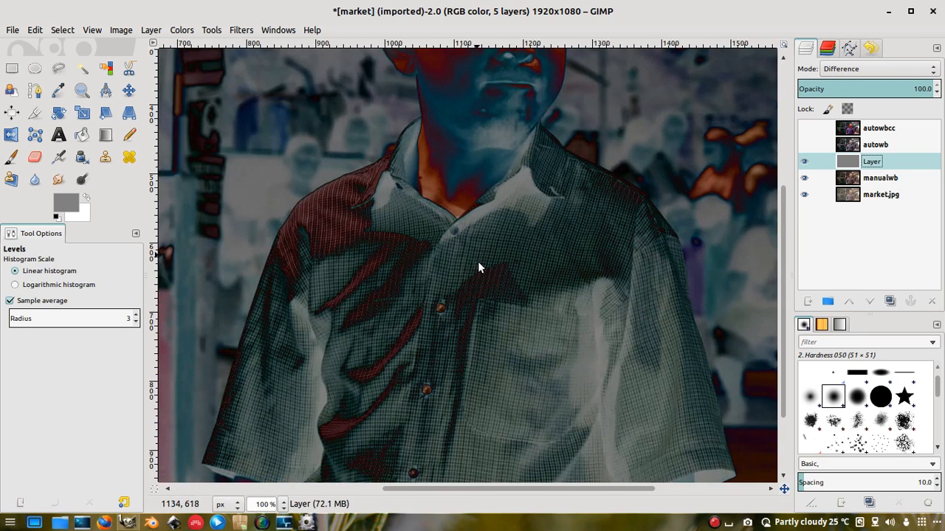
pyautogui.scroll(-3, 519, 294)
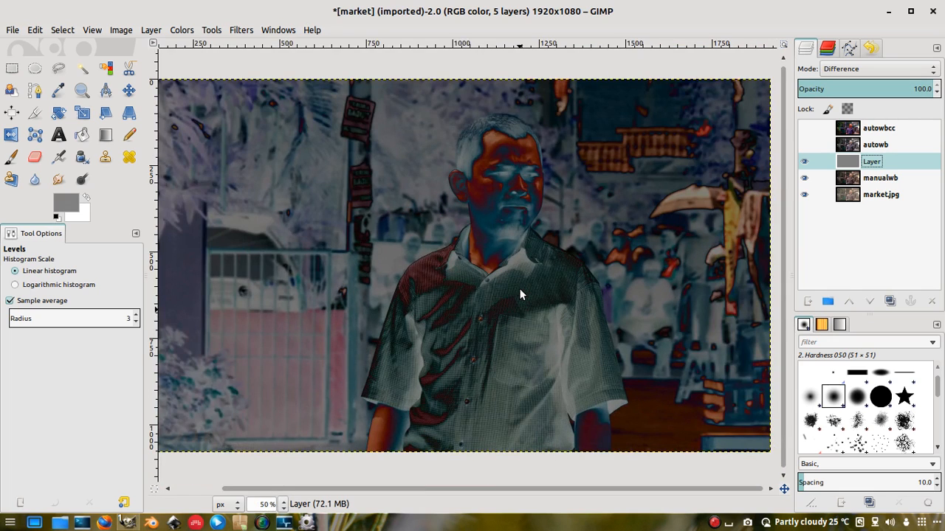
pyautogui.scroll(1, 519, 295)
pyautogui.scroll(-1, 519, 294)
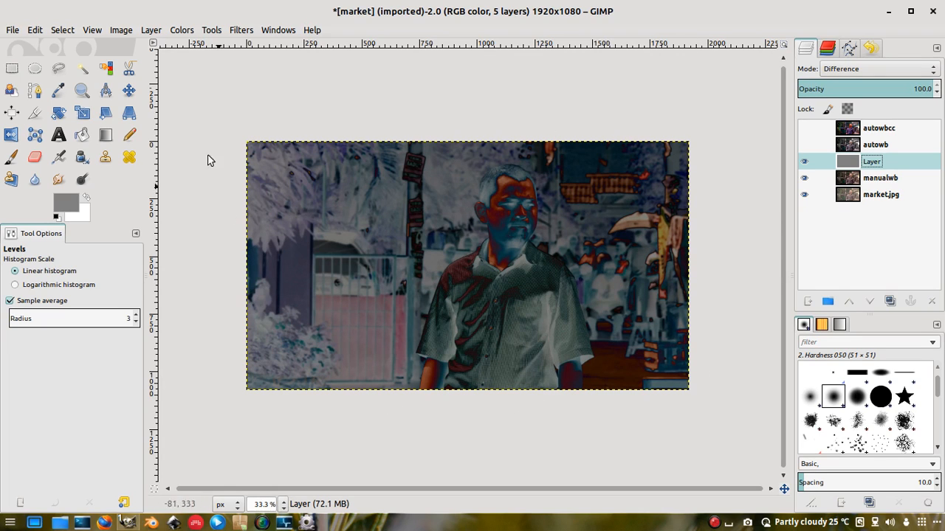
# Create a new layer from the visible difference image, and select the grey layer beneath it
pyautogui.click(146, 31)
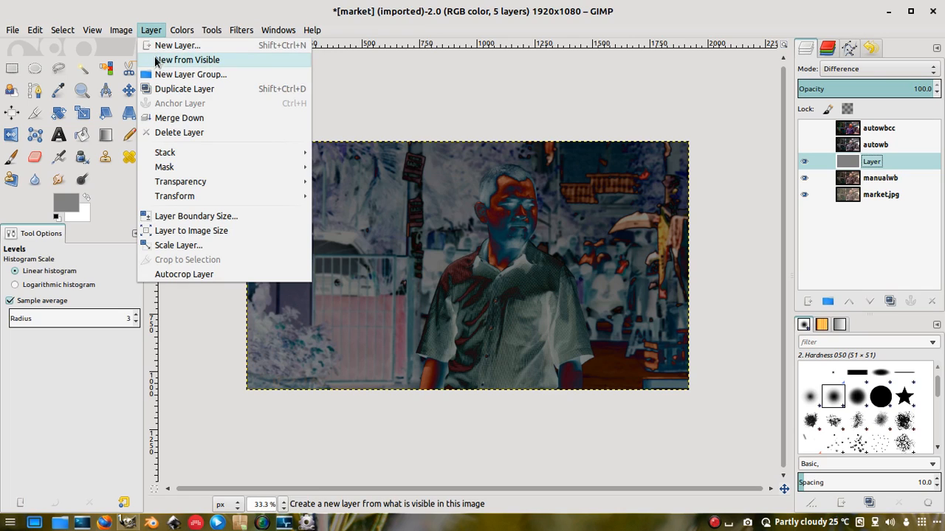
pyautogui.click(201, 59)
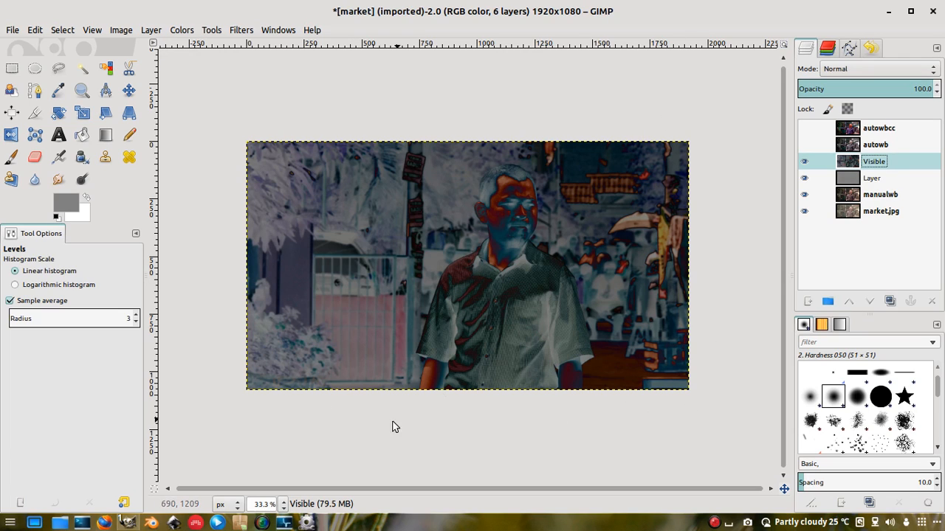
pyautogui.click(880, 178)
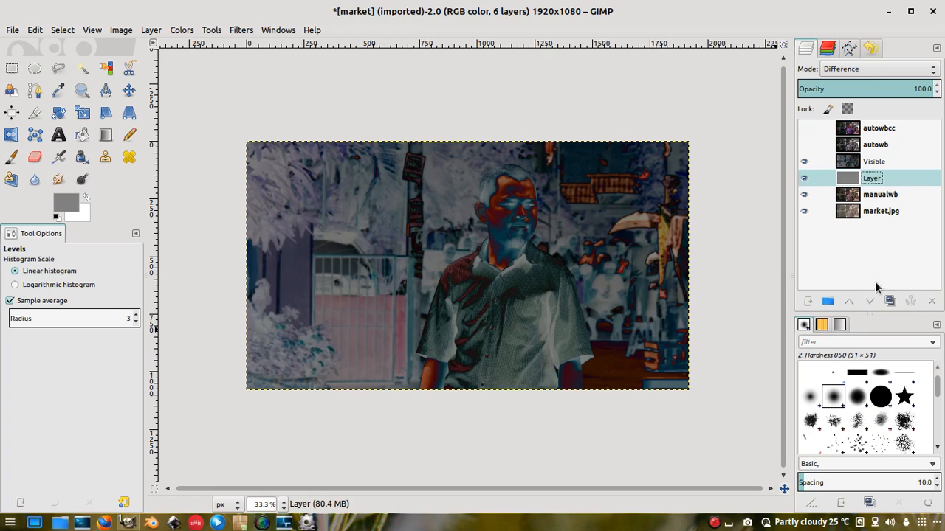
# Delete the plain 50% grey layer and rename the Visible layer as gray
pyautogui.click(931, 301)
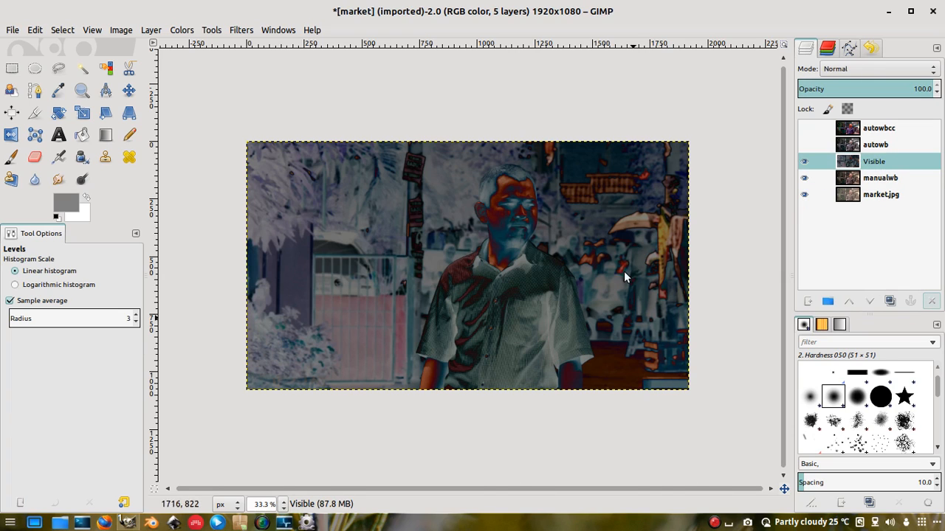
pyautogui.doubleClick(877, 164)
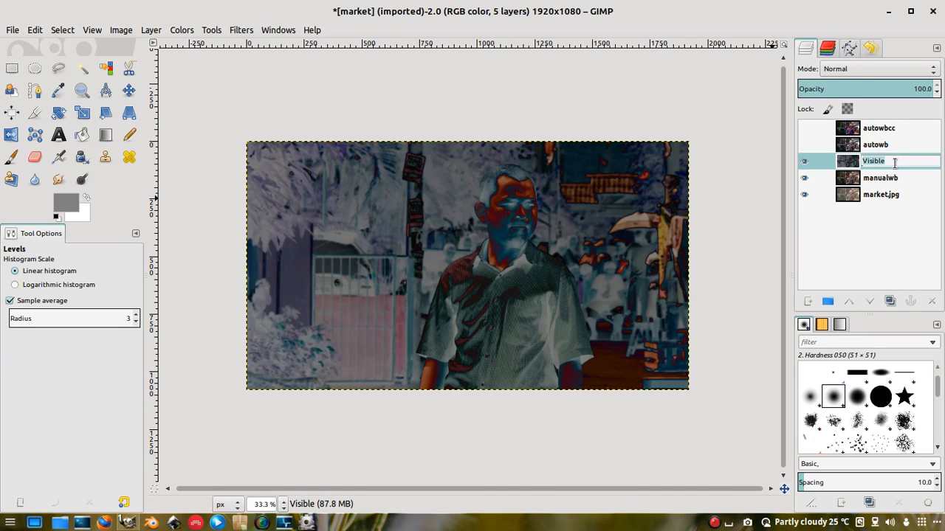
pyautogui.write('h')
pyautogui.press('BackSpace')
pyautogui.press('Return')
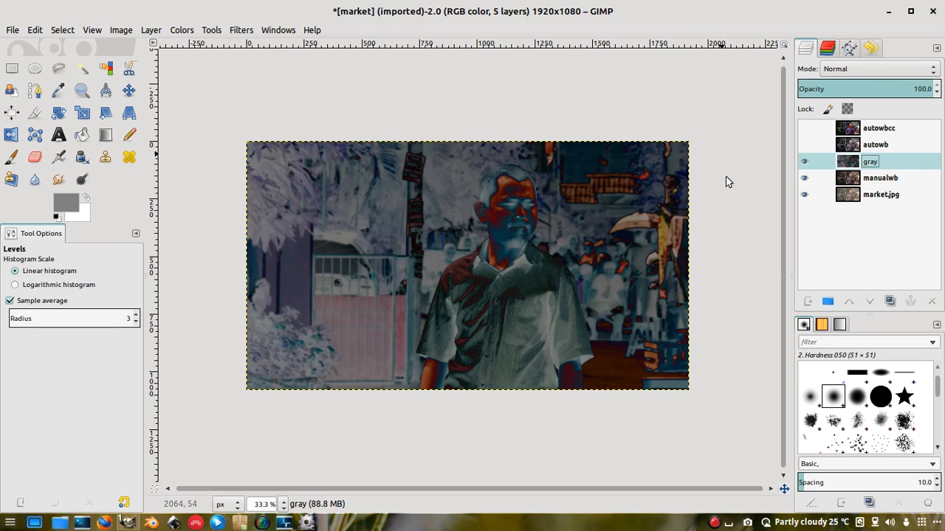
# Preview Threshold on the gray layer with the range set from 0 to 8 to isolate its darkest pixels
pyautogui.click(181, 30)
pyautogui.click(188, 105)
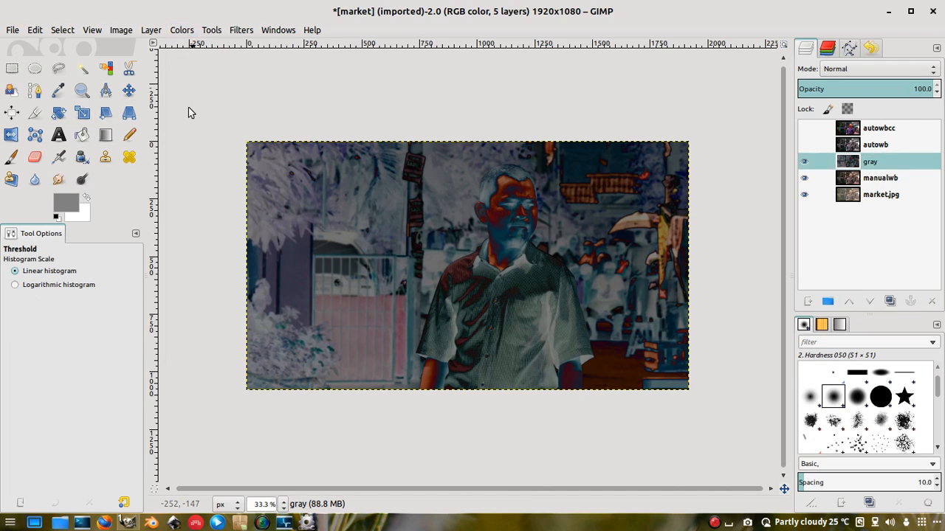
pyautogui.moveTo(777, 68); pyautogui.dragTo(434, 112)
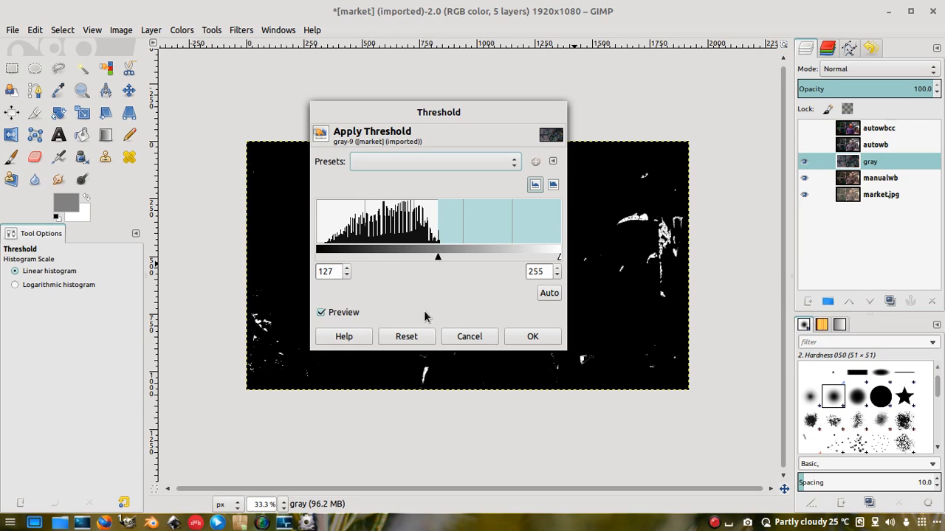
pyautogui.moveTo(422, 112); pyautogui.dragTo(537, 113)
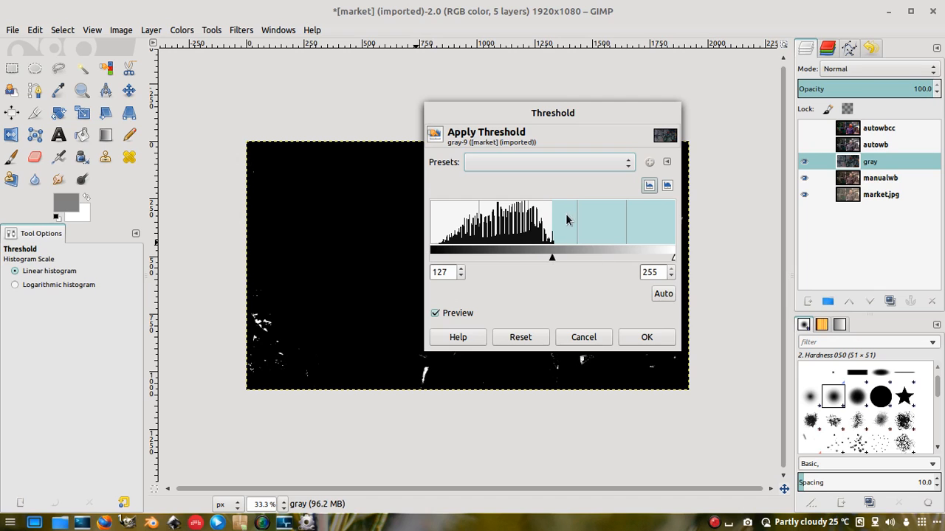
pyautogui.moveTo(539, 116); pyautogui.dragTo(703, 99)
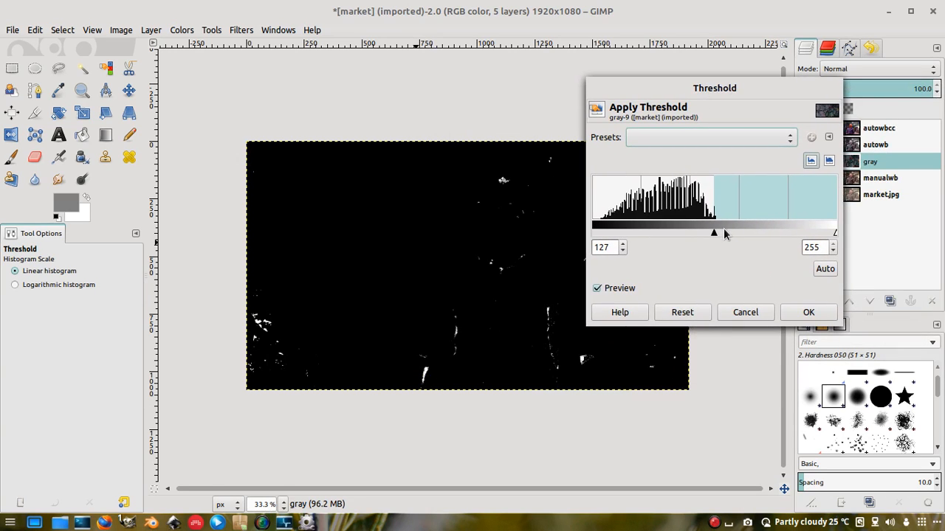
pyautogui.moveTo(714, 233); pyautogui.dragTo(574, 240)
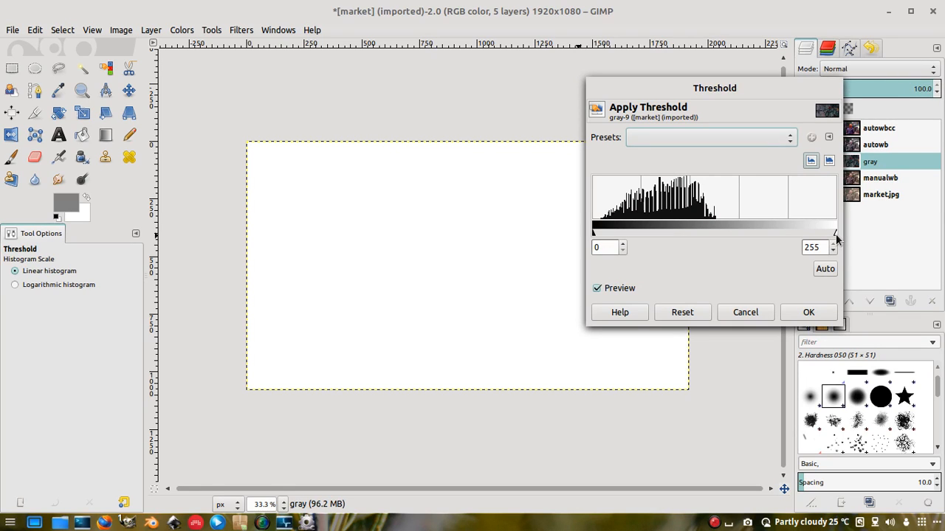
pyautogui.moveTo(835, 233); pyautogui.dragTo(560, 233)
pyautogui.moveTo(661, 80); pyautogui.dragTo(744, 78)
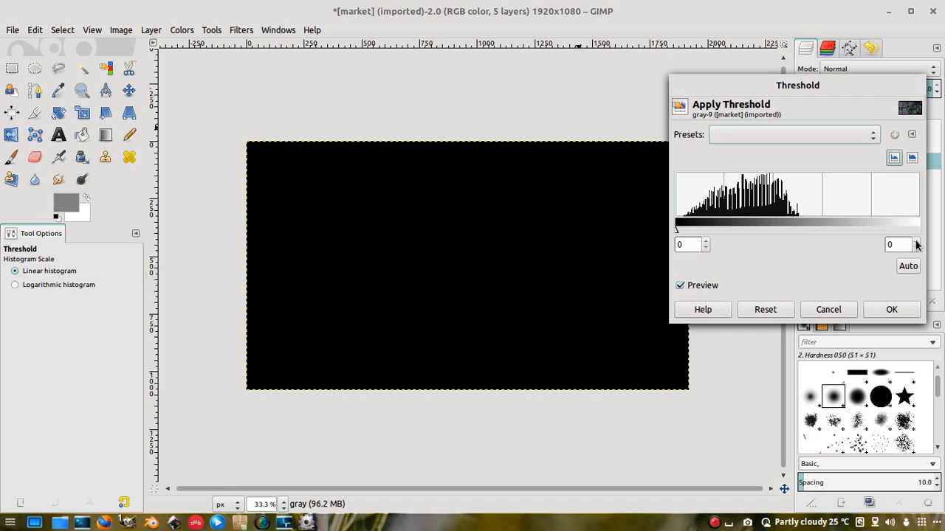
pyautogui.scroll(6, 916, 245)
pyautogui.scroll(2, 915, 245)
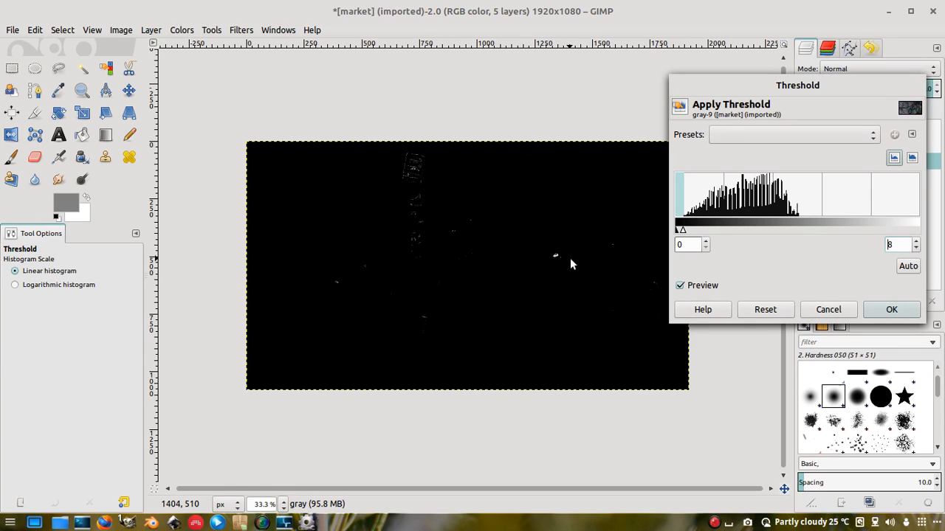
# Locate the largest white spot near the man's shoulder in the Threshold preview, and cancel the Threshold without applying it
pyautogui.scroll(1, 569, 258)
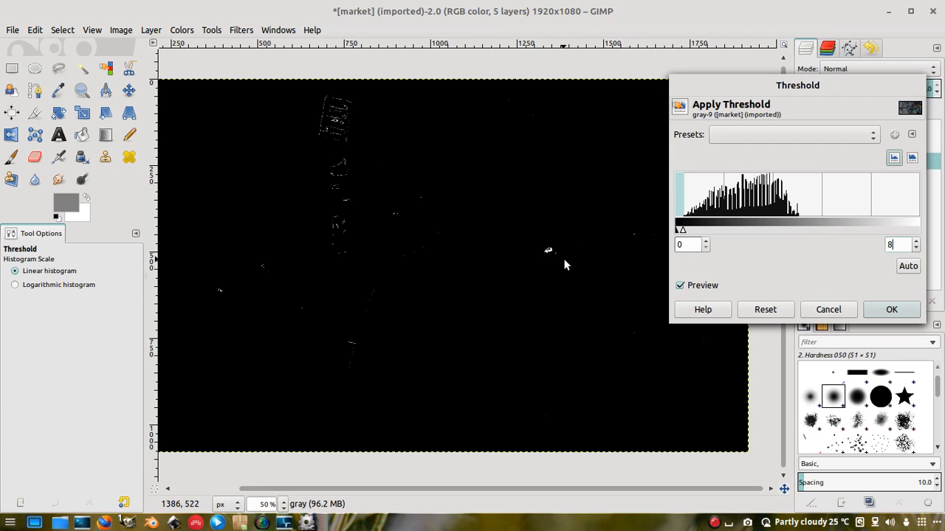
pyautogui.scroll(-2, 564, 259)
pyautogui.scroll(2, 642, 217)
pyautogui.scroll(-2, 613, 246)
pyautogui.scroll(1, 529, 259)
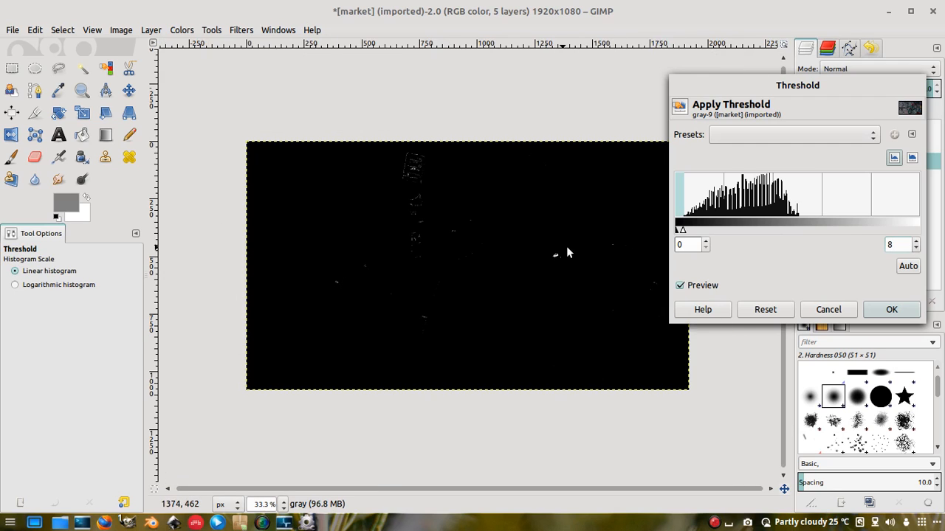
pyautogui.scroll(4, 569, 253)
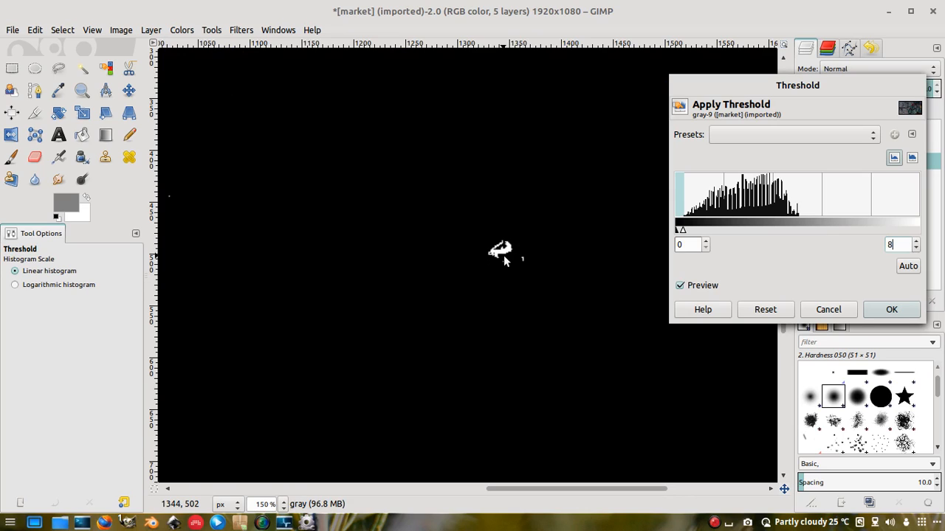
pyautogui.click(827, 310)
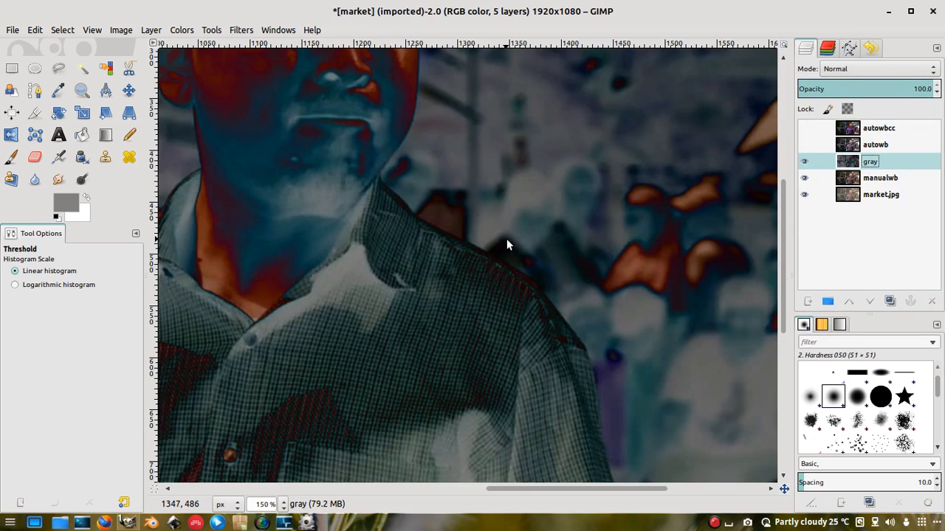
# Hide the gray layer and, in Levels on manualwb, pick the grey point at the located spot just above the man's shoulder
pyautogui.click(804, 161)
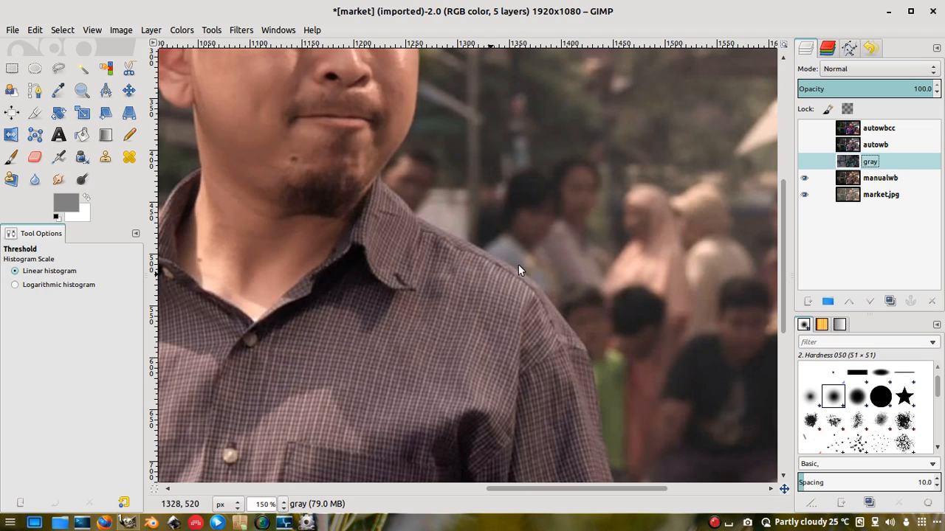
pyautogui.click(887, 179)
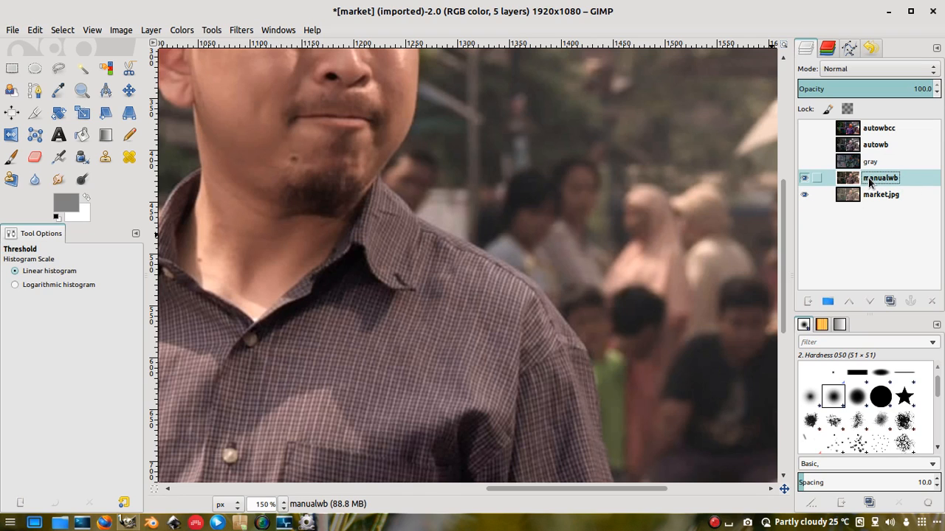
pyautogui.click(181, 30)
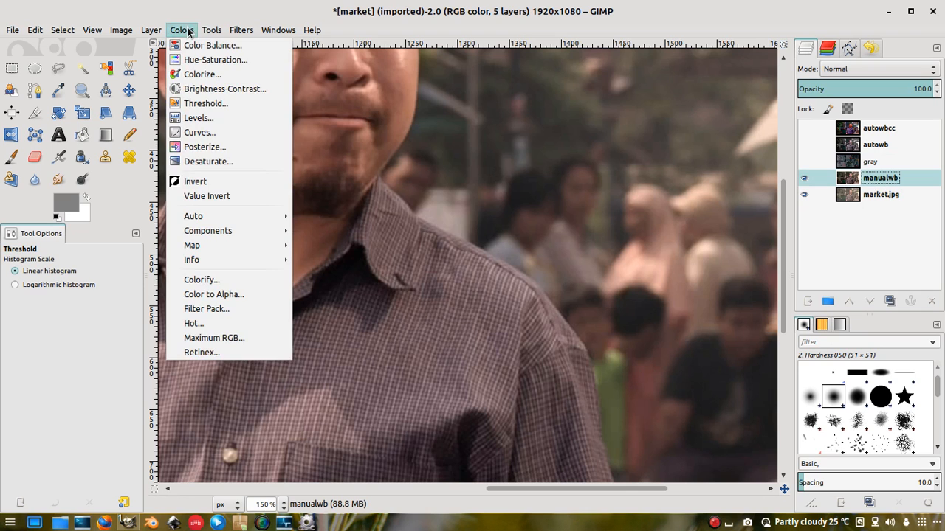
pyautogui.click(198, 118)
pyautogui.moveTo(798, 15); pyautogui.dragTo(171, 64)
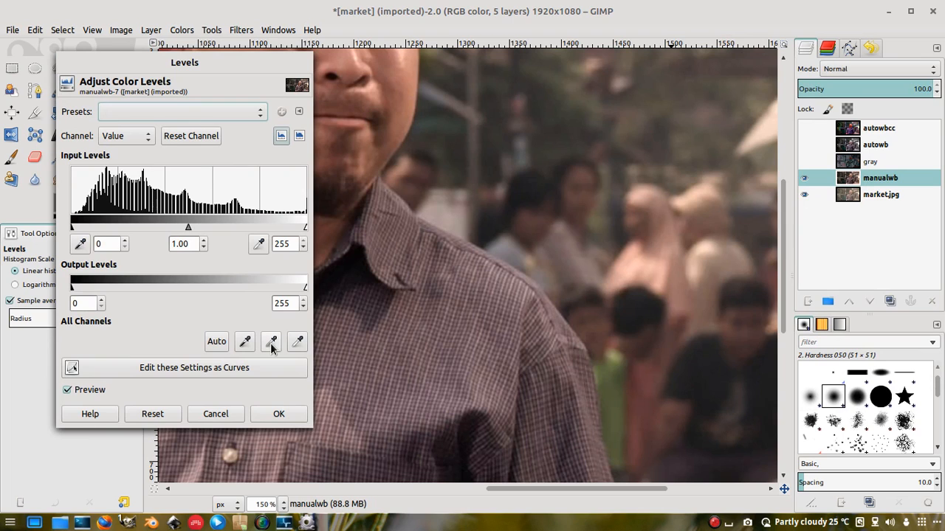
pyautogui.click(271, 342)
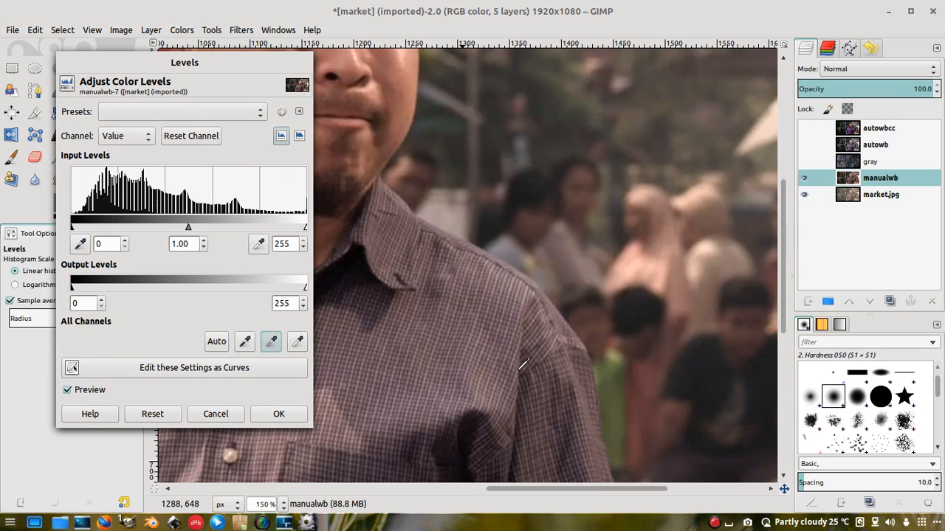
pyautogui.click(505, 238)
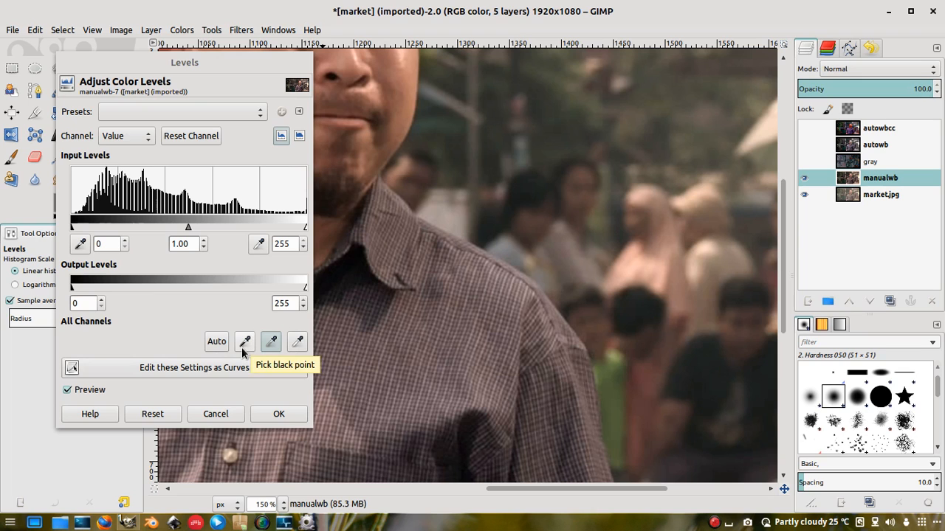
# Inspect the previewed correction across the background, plants, shirt and face, and apply the Levels adjustment to manualwb
pyautogui.moveTo(510, 484); pyautogui.dragTo(620, 484)
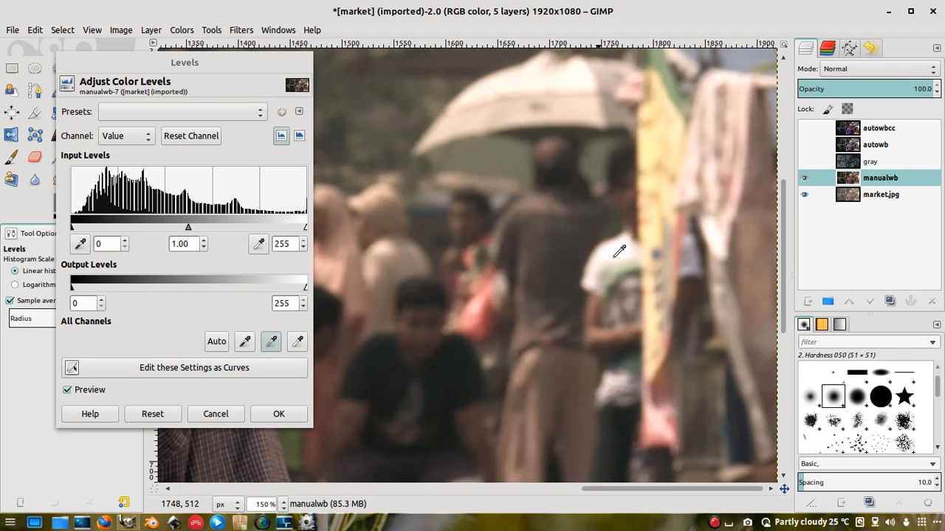
pyautogui.moveTo(619, 489); pyautogui.dragTo(155, 490)
pyautogui.moveTo(183, 59); pyautogui.dragTo(642, 45)
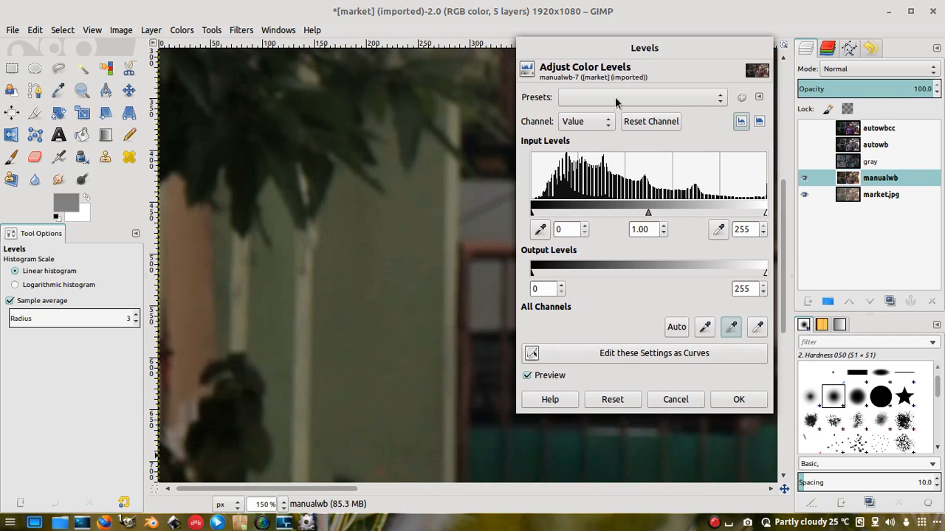
pyautogui.scroll(-5, 262, 359)
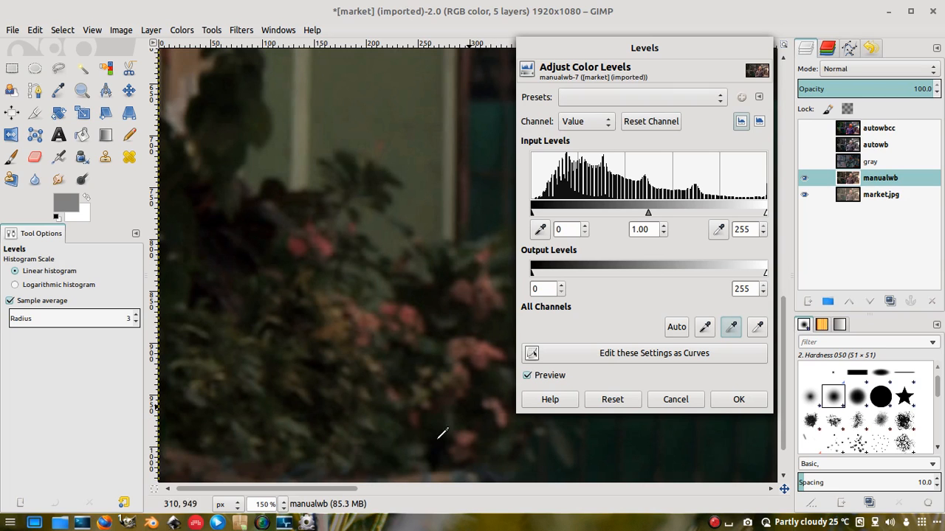
pyautogui.moveTo(339, 489); pyautogui.dragTo(580, 509)
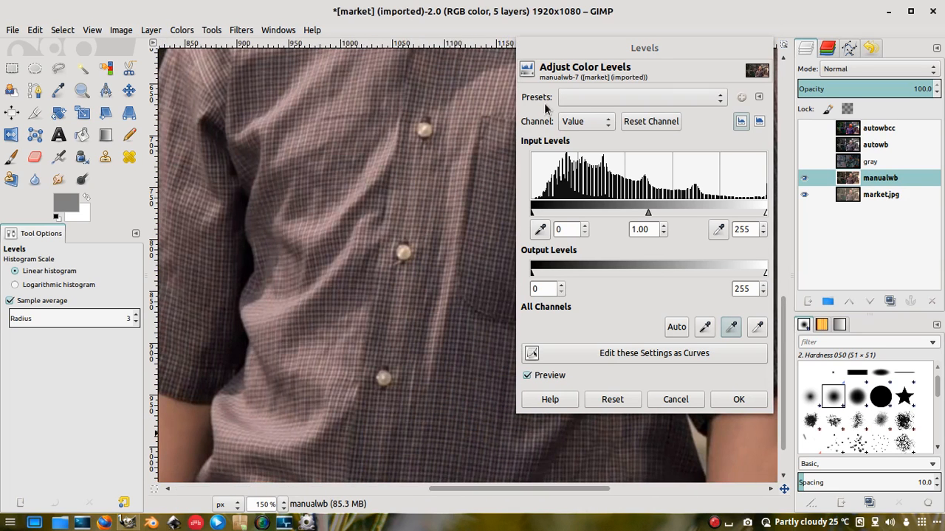
pyautogui.moveTo(622, 46); pyautogui.dragTo(328, 230)
pyautogui.scroll(5, 512, 209)
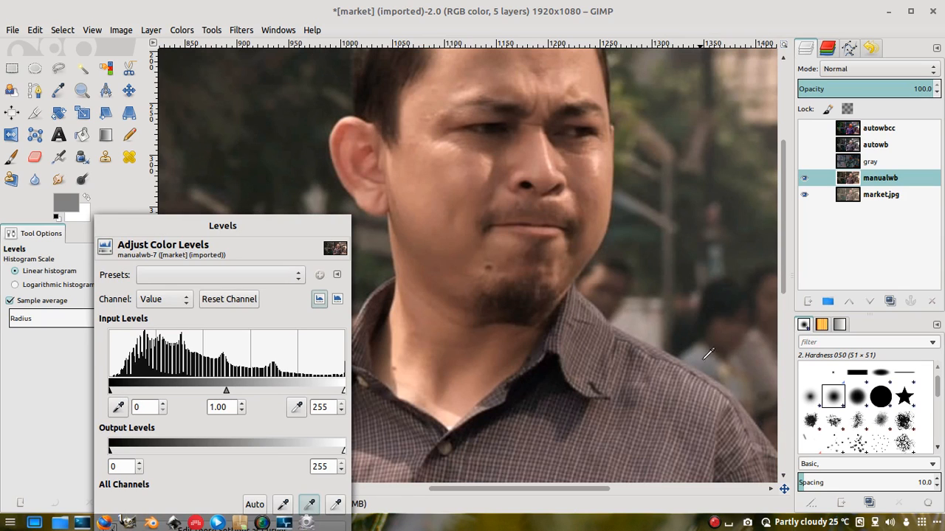
pyautogui.moveTo(252, 226); pyautogui.dragTo(312, 80)
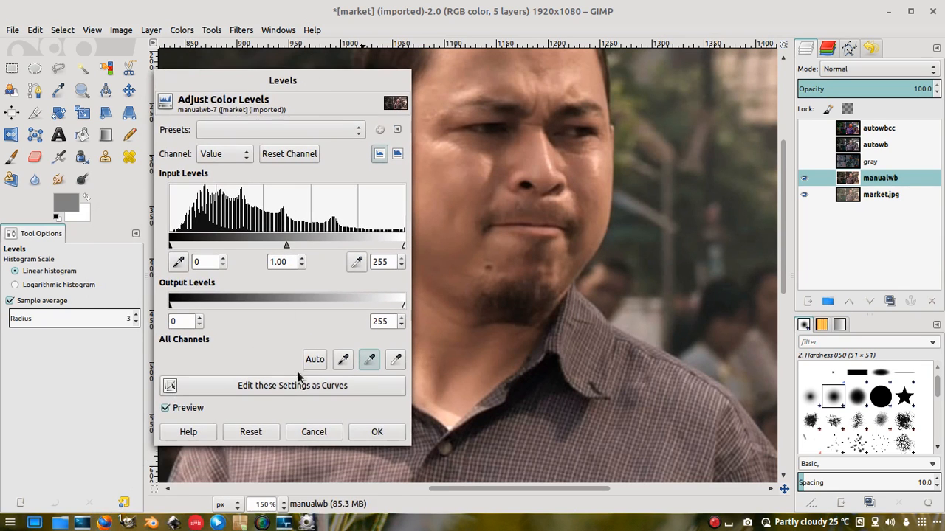
pyautogui.click(378, 433)
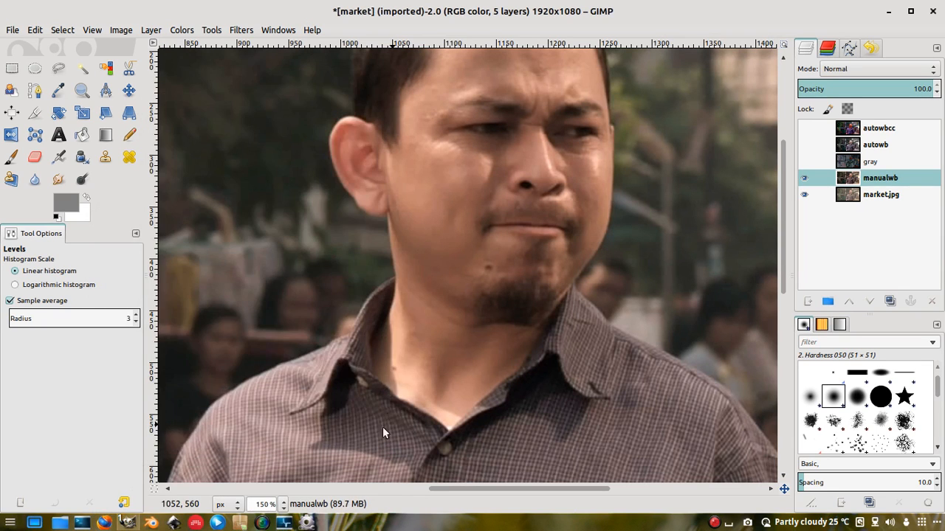
# View the whole manualwb photo and compare it with the autowb layer by showing and hiding autowb
pyautogui.press('-')
pyautogui.press('-')
pyautogui.press('-')
pyautogui.press('-')
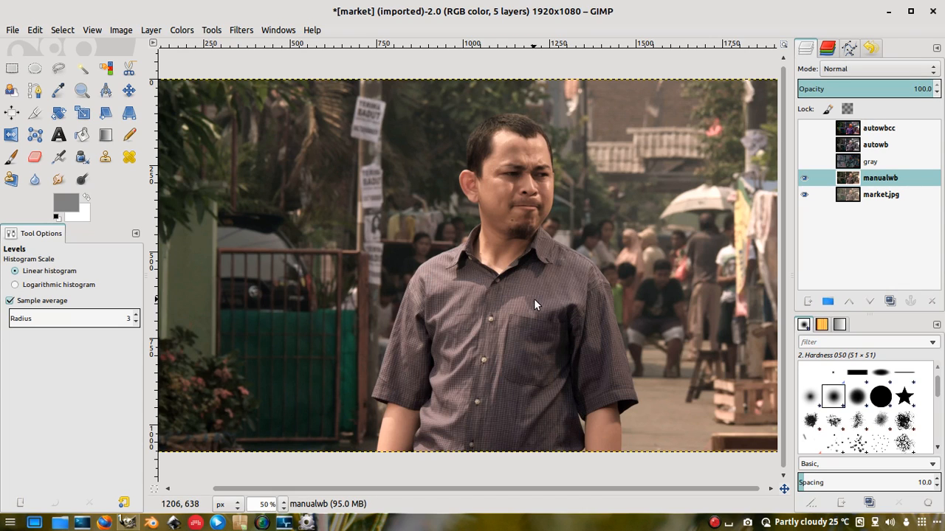
pyautogui.scroll(-2, 534, 298)
pyautogui.scroll(2, 534, 298)
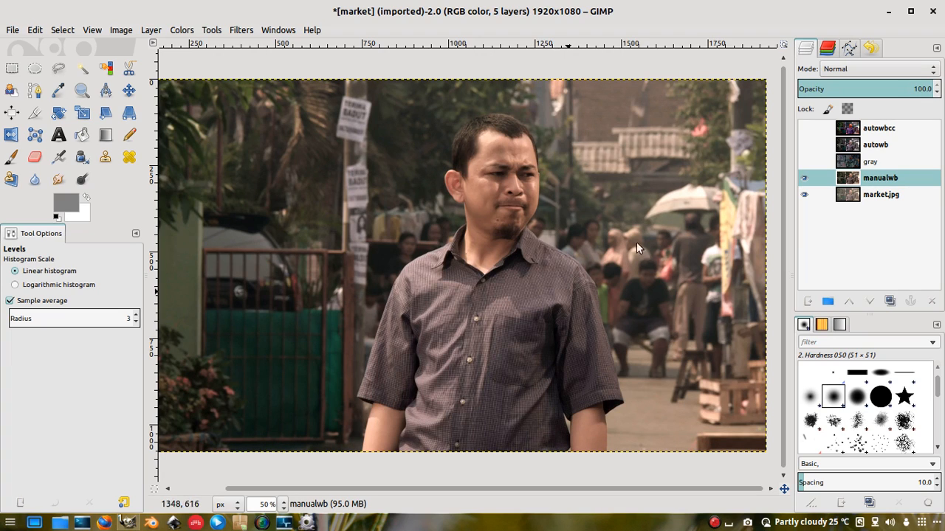
pyautogui.click(805, 145)
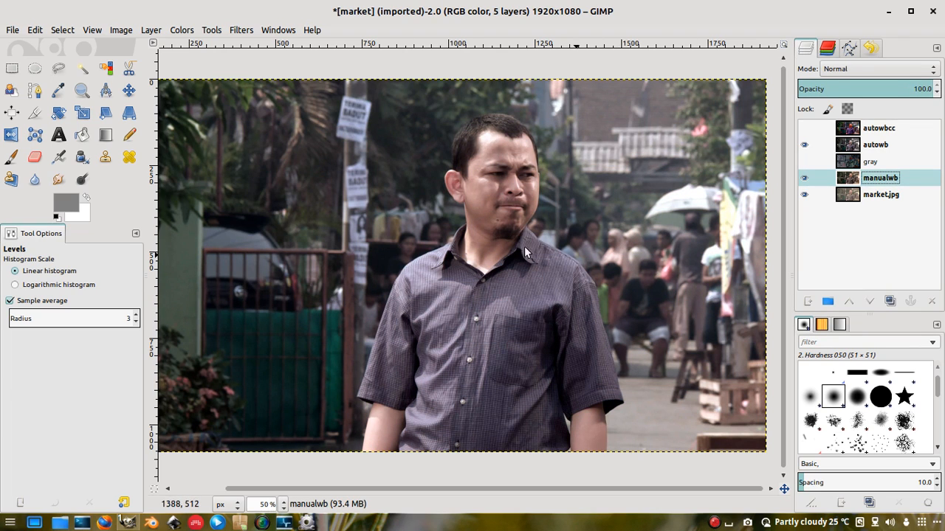
pyautogui.click(803, 144)
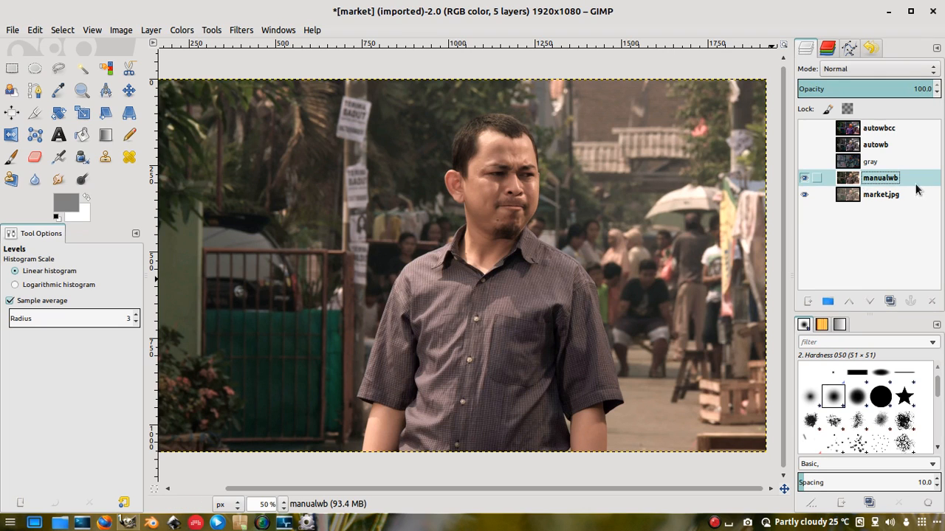
# Select and show the autowb layer, and examine the man's face, shirt and the background people up close
pyautogui.click(864, 150)
pyautogui.click(804, 144)
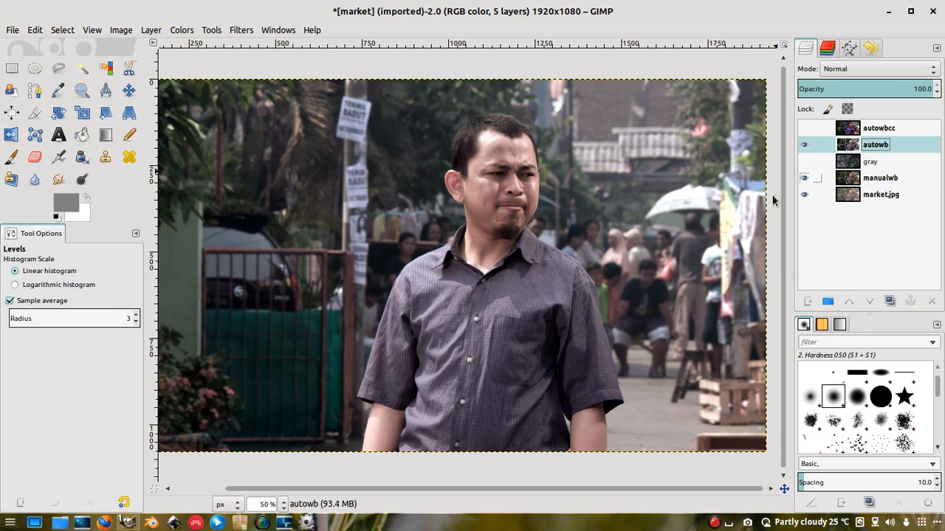
pyautogui.scroll(3, 520, 133)
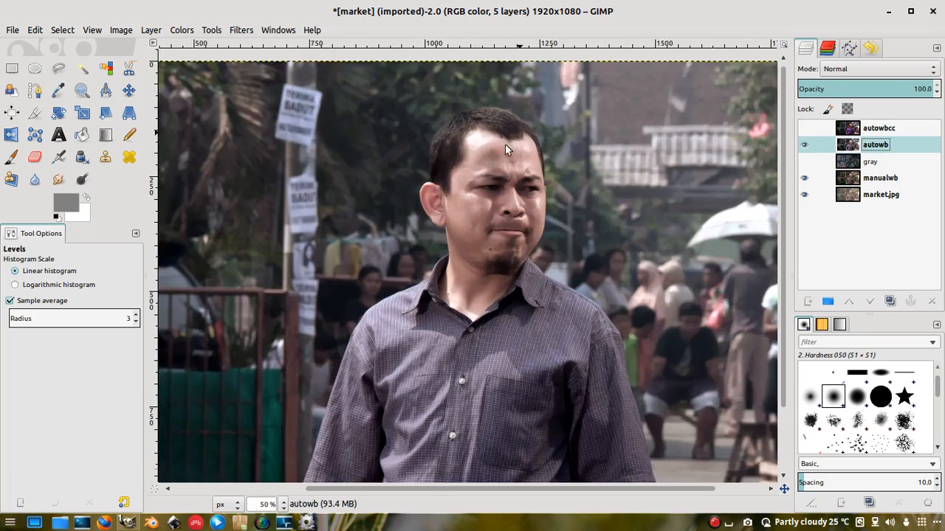
pyautogui.scroll(-5, 475, 157)
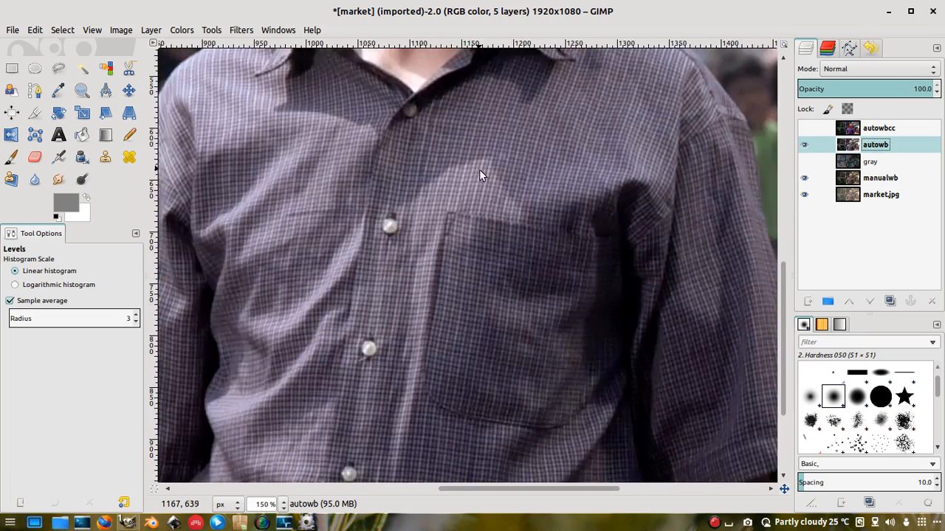
pyautogui.scroll(-5, 480, 169)
pyautogui.scroll(4, 645, 229)
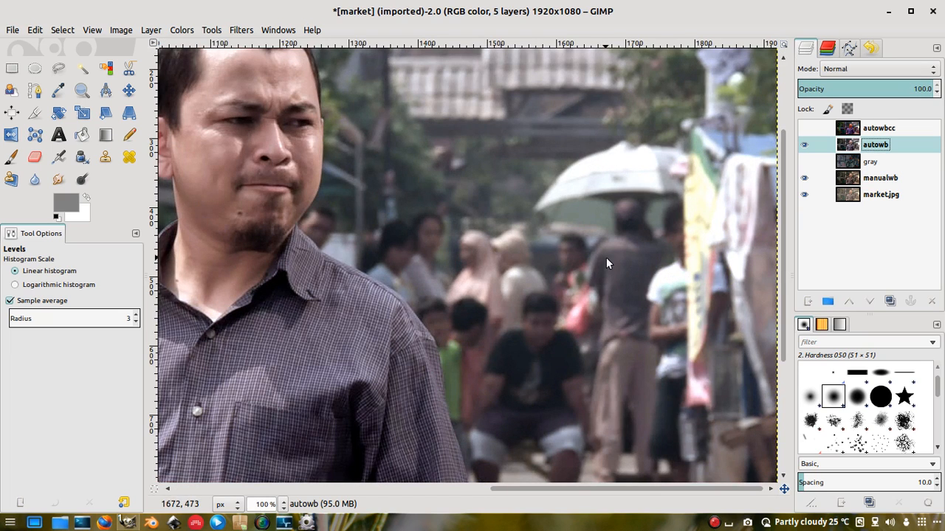
# Examine the autowb version of the whole photo, hide the autowb layer and select manualwb
pyautogui.scroll(-3, 606, 256)
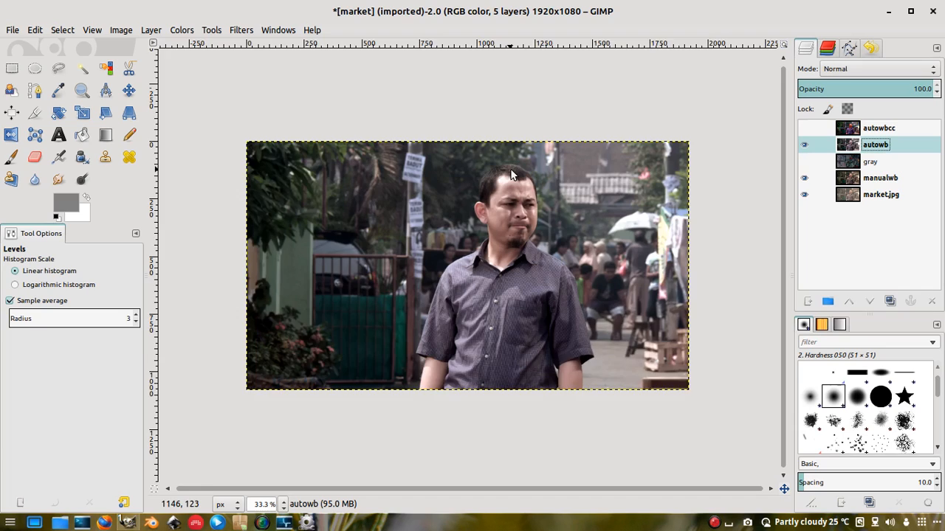
pyautogui.scroll(3, 496, 177)
pyautogui.scroll(-2, 472, 311)
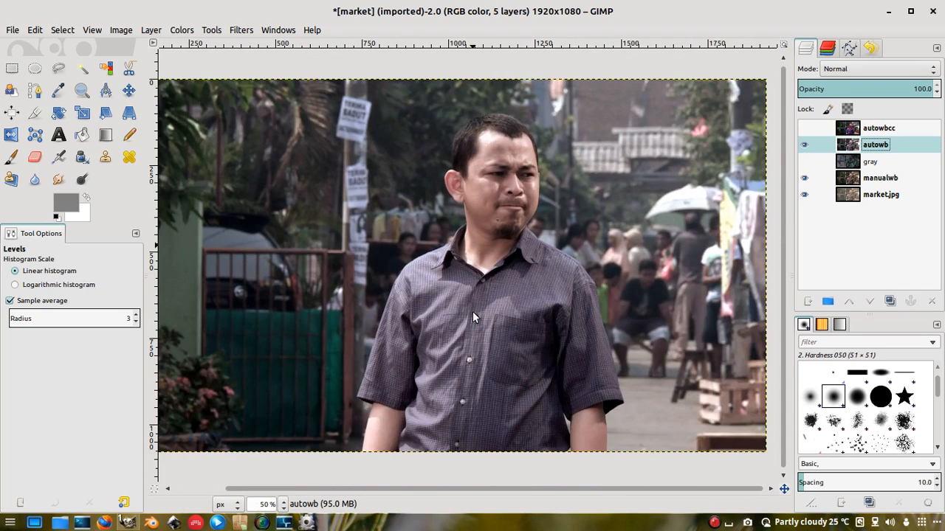
pyautogui.scroll(-1, 472, 311)
pyautogui.scroll(1, 473, 311)
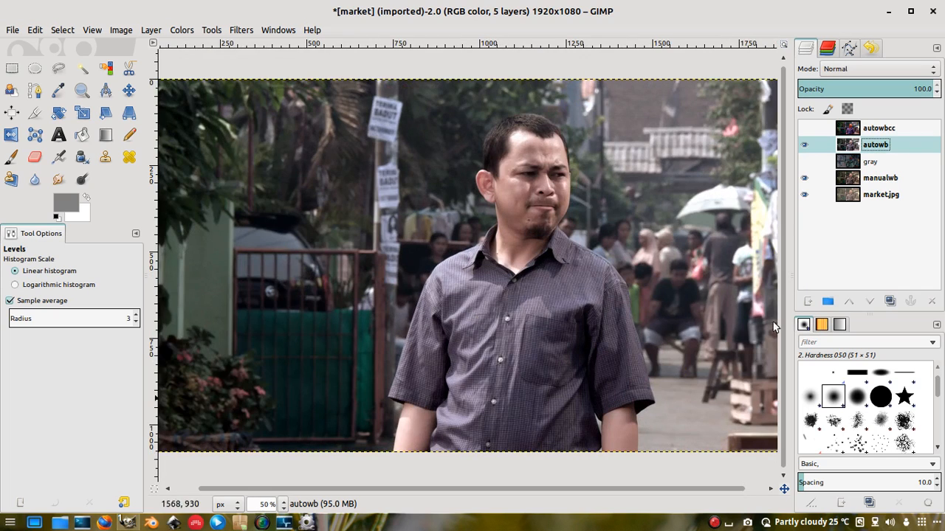
pyautogui.click(803, 145)
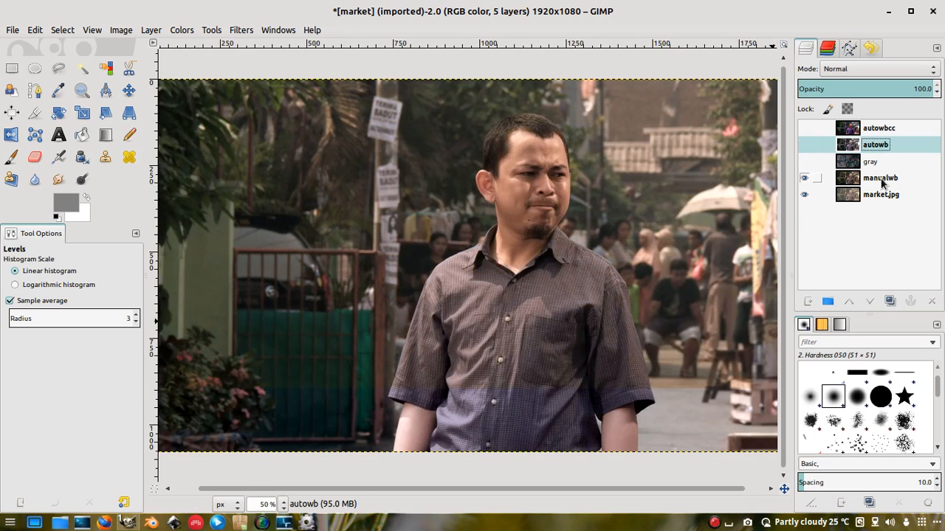
pyautogui.click(847, 178)
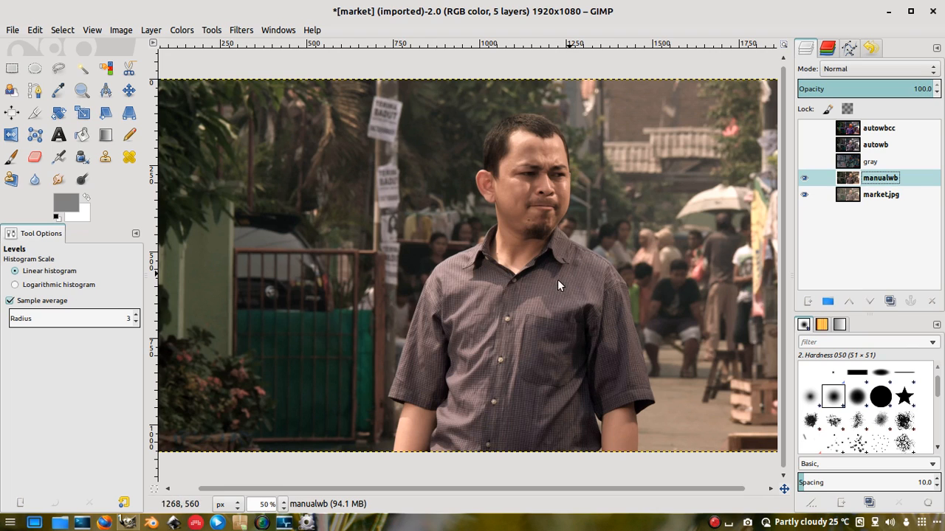
# Reset the foreground and background colors to default black and white, and examine the manualwb photo as a whole and closer up
pyautogui.click(57, 216)
pyautogui.scroll(-1, 533, 239)
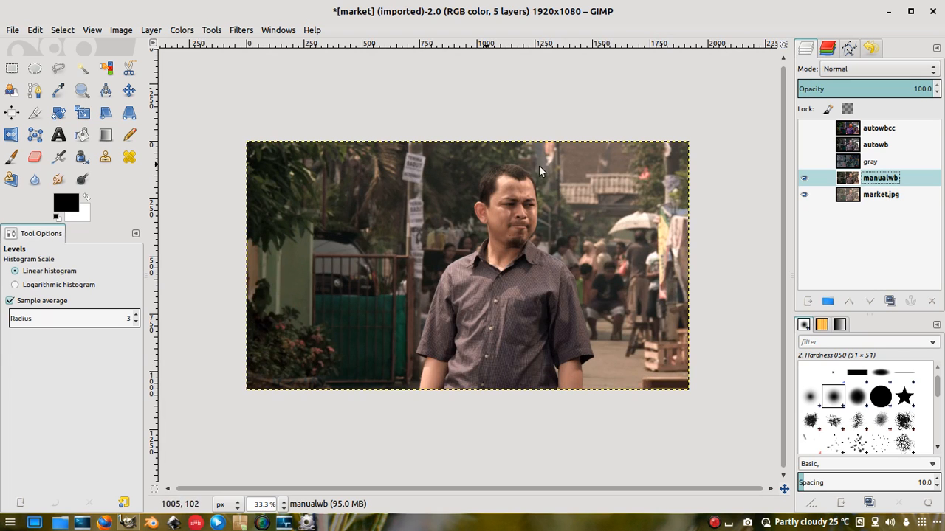
pyautogui.scroll(2, 566, 202)
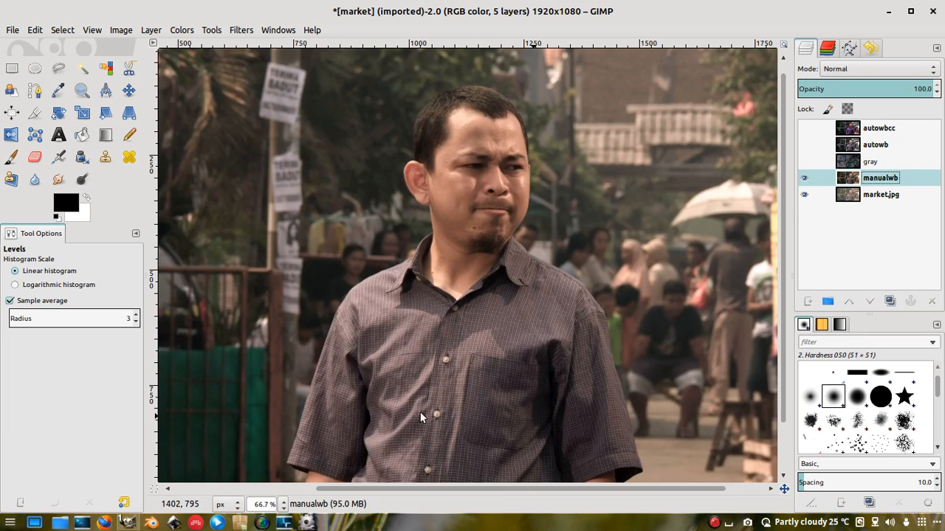
pyautogui.scroll(-1, 514, 214)
pyautogui.scroll(-1, 515, 214)
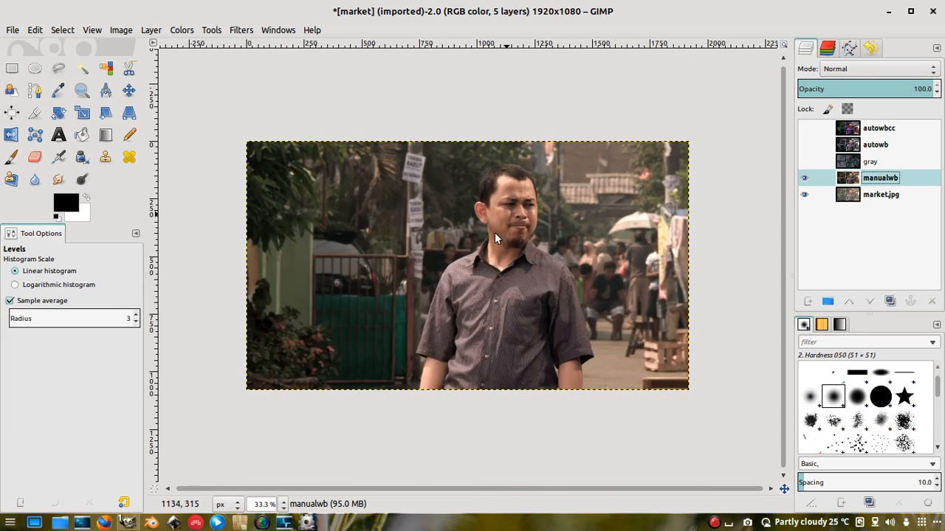
pyautogui.scroll(1, 428, 315)
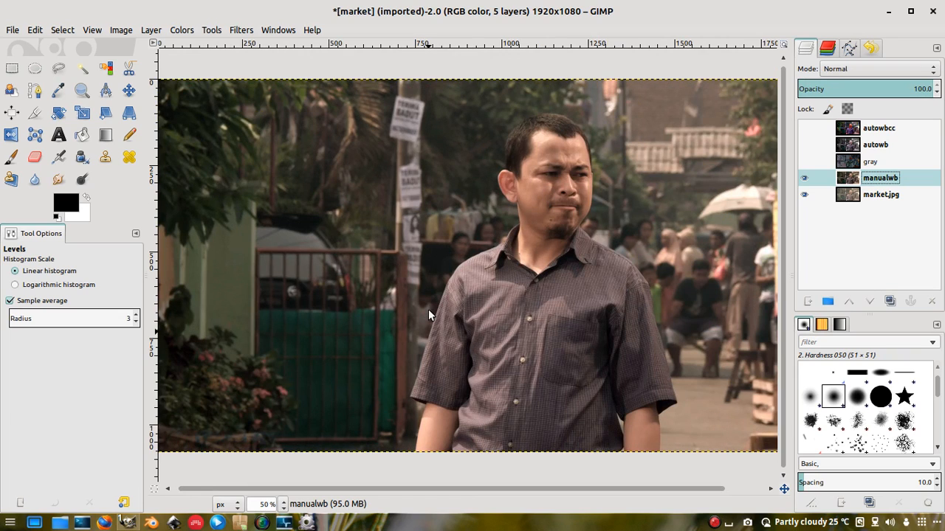
pyautogui.scroll(-1, 428, 315)
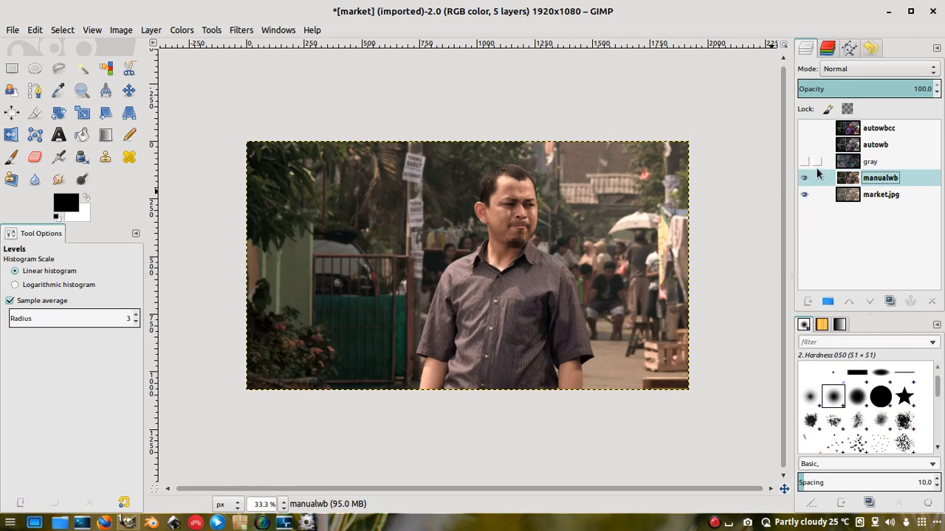
# Duplicate the manualwb layer and rename the copy as avg
pyautogui.click(890, 303)
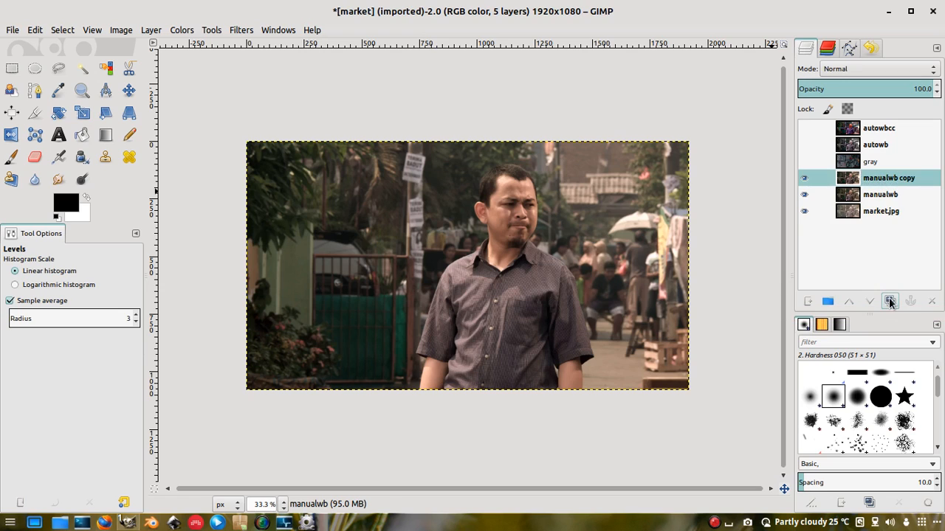
pyautogui.click(900, 183)
pyautogui.click(899, 180)
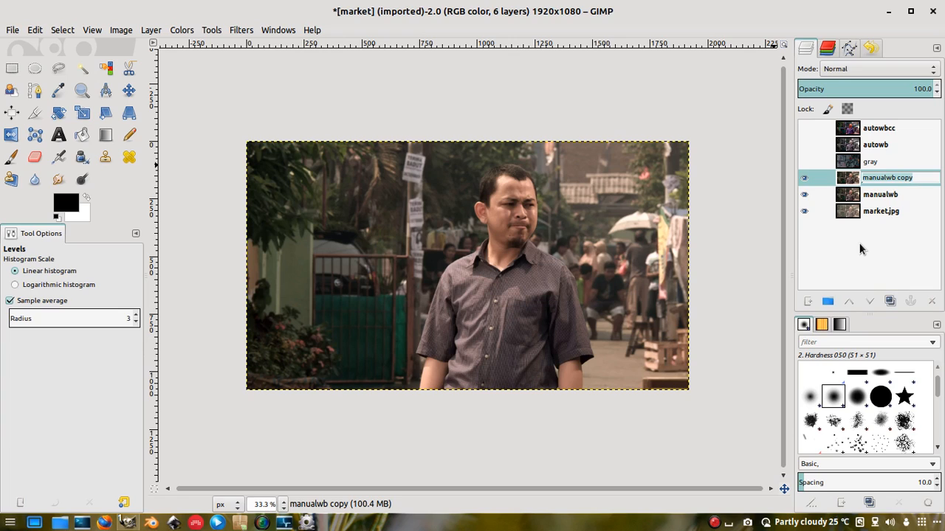
pyautogui.write('a')
pyautogui.write('bg')
pyautogui.press('BackSpace')
pyautogui.press('BackSpace')
pyautogui.write('vg')
pyautogui.press('Return')
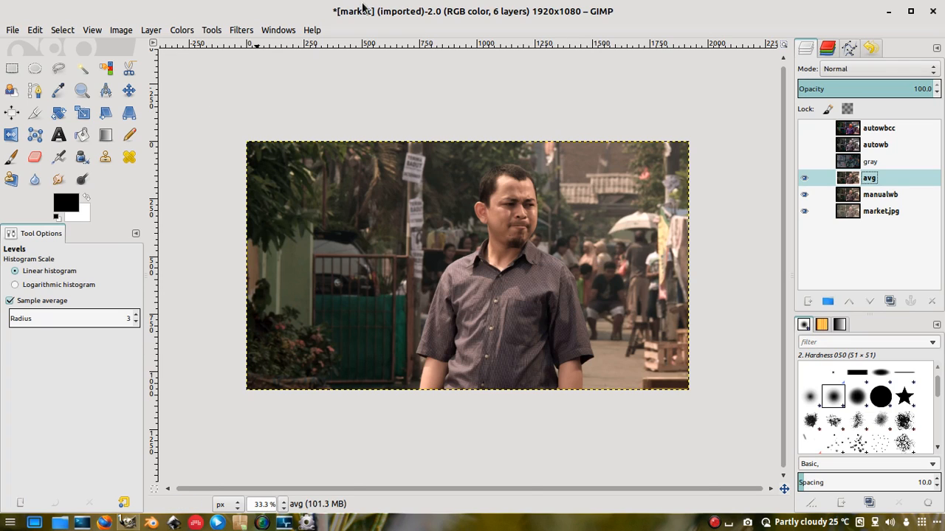
pyautogui.click(240, 31)
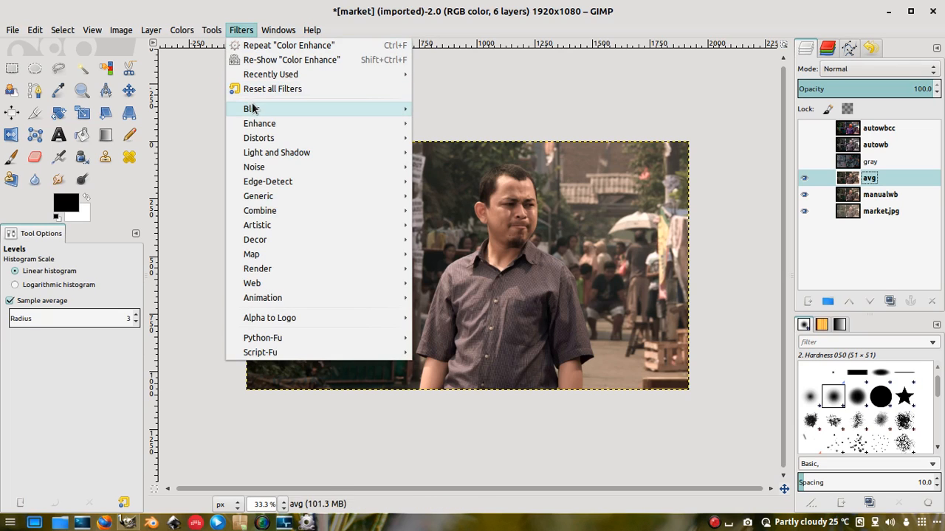
pyautogui.moveTo(255, 109)
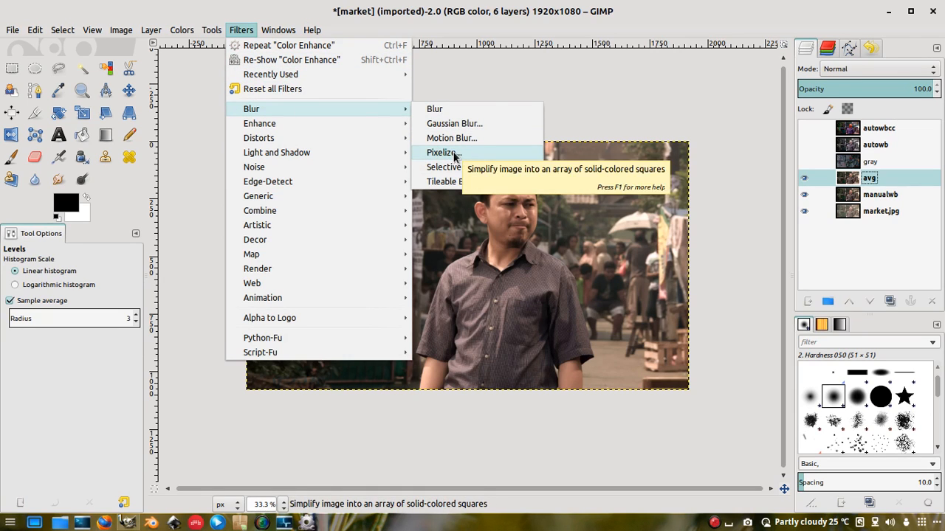
pyautogui.click(589, 68)
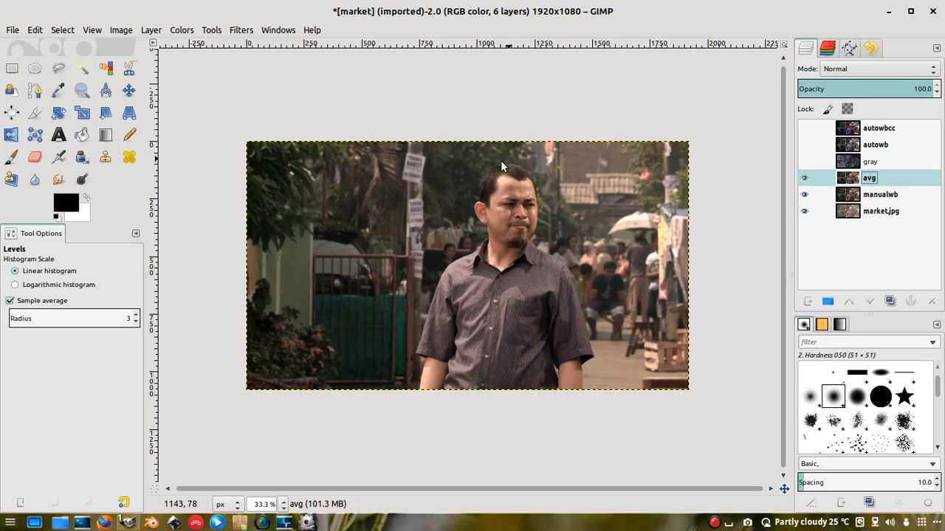
# Open the Pixelize blur filter for the avg layer
pyautogui.keyDown('ctrl'); pyautogui.scroll(4, 501, 159); pyautogui.keyUp('ctrl')
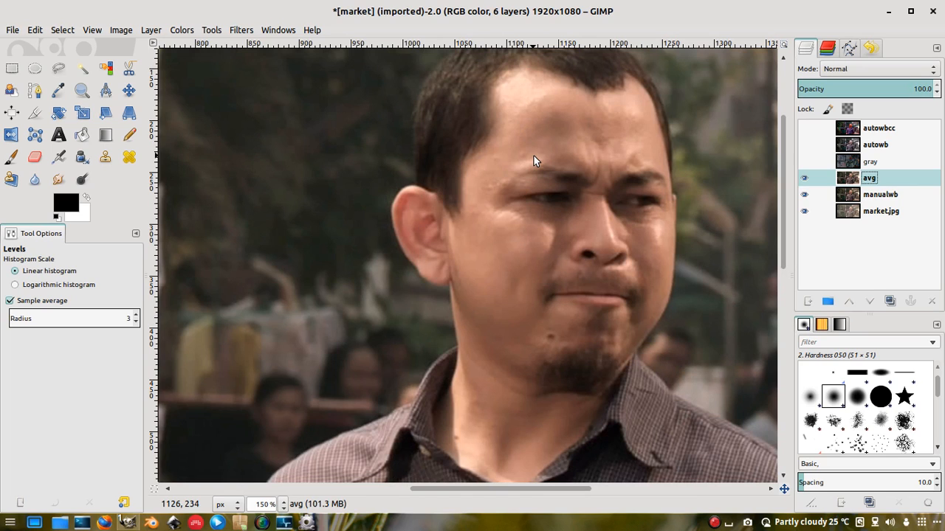
pyautogui.click(242, 30)
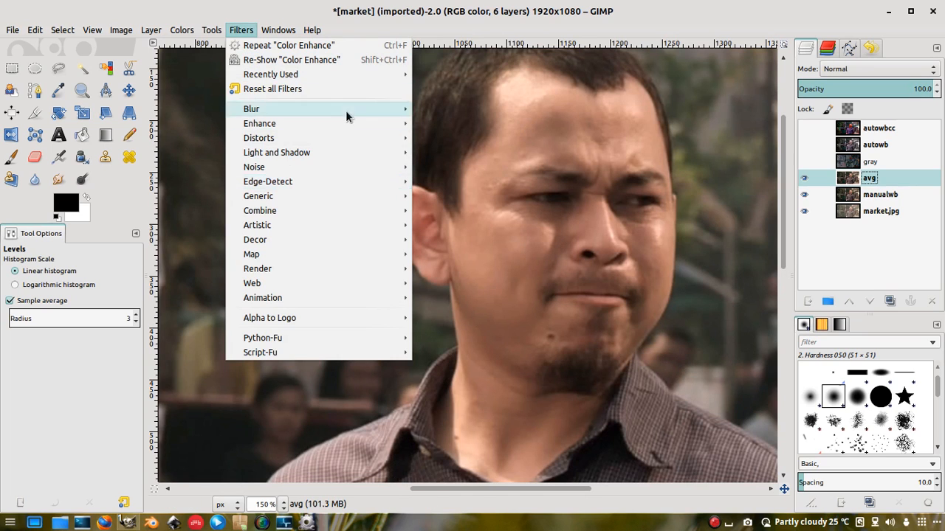
pyautogui.moveTo(347, 111)
pyautogui.click(443, 149)
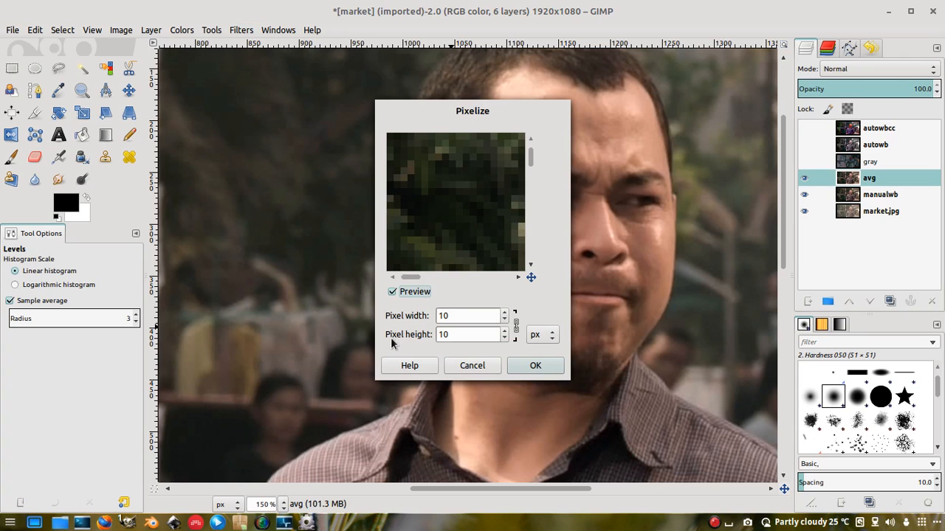
# Try a pixel width and height of 25 px and preview the effect on the man's face
pyautogui.moveTo(454, 316); pyautogui.dragTo(436, 323)
pyautogui.write('34')
pyautogui.press('BackSpace')
pyautogui.press('BackSpace')
pyautogui.write('25')
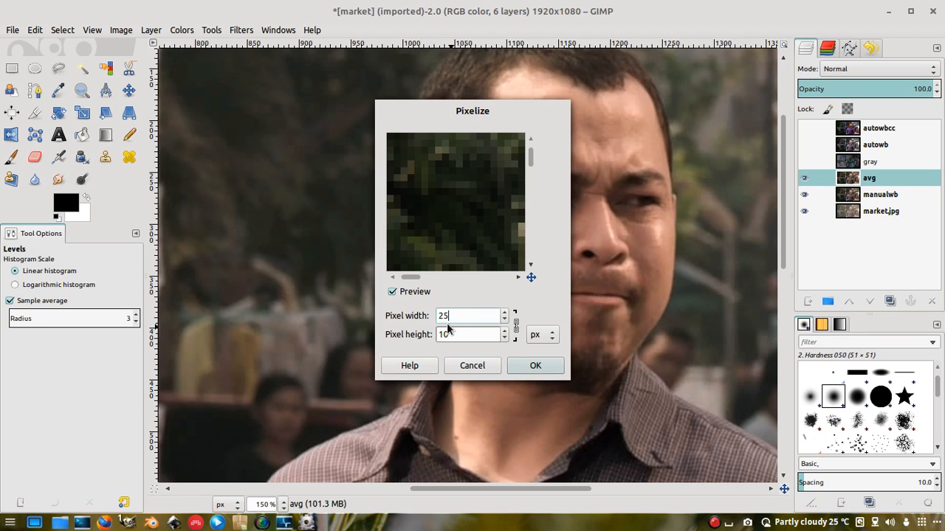
pyautogui.press('Tab')
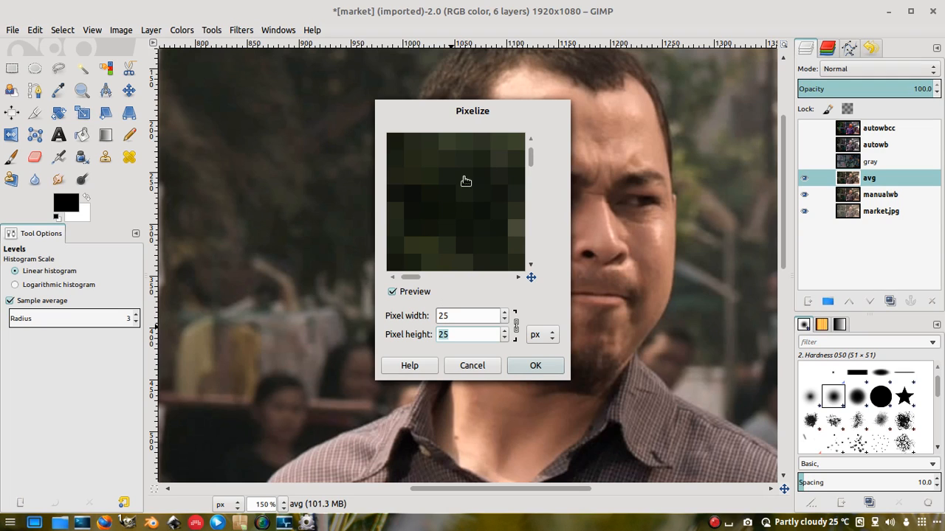
pyautogui.moveTo(531, 277); pyautogui.dragTo(569, 284)
pyautogui.moveTo(467, 111); pyautogui.dragTo(478, 142)
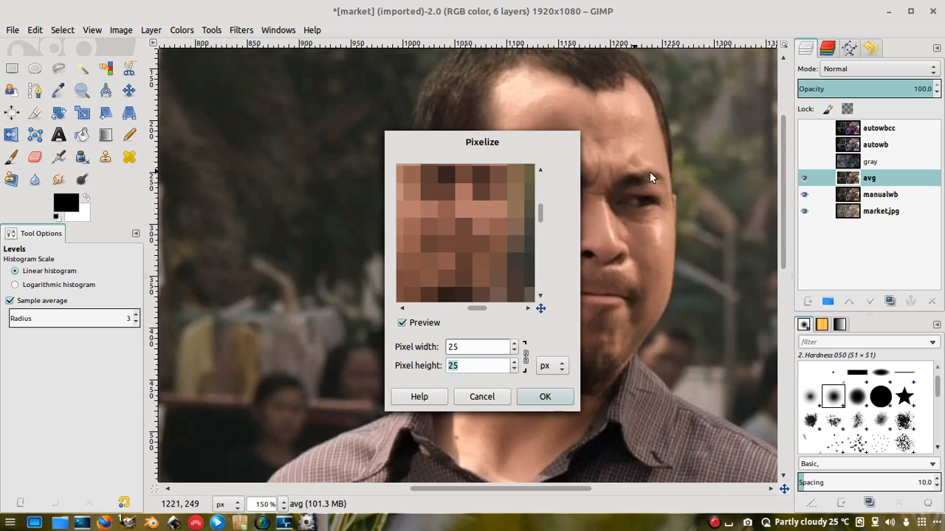
pyautogui.scroll(-3, 642, 175)
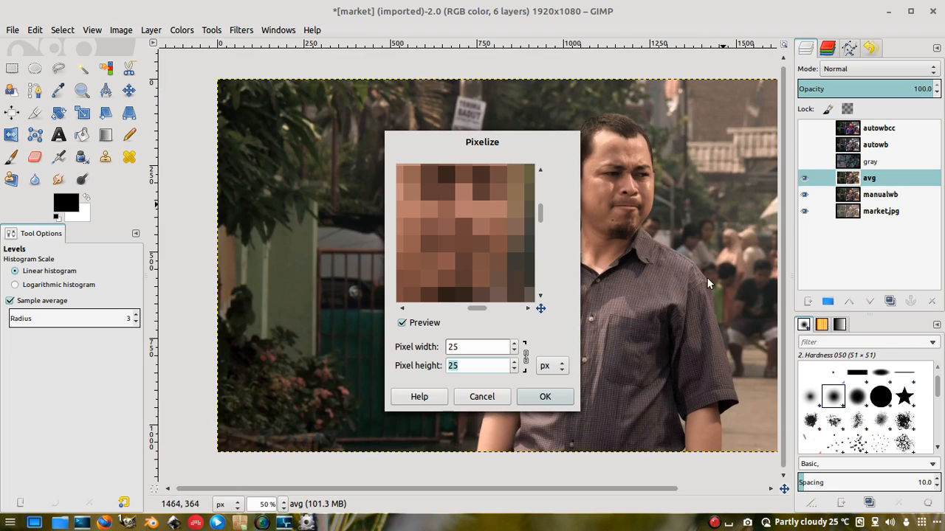
pyautogui.scroll(-1, 614, 256)
pyautogui.scroll(1, 613, 256)
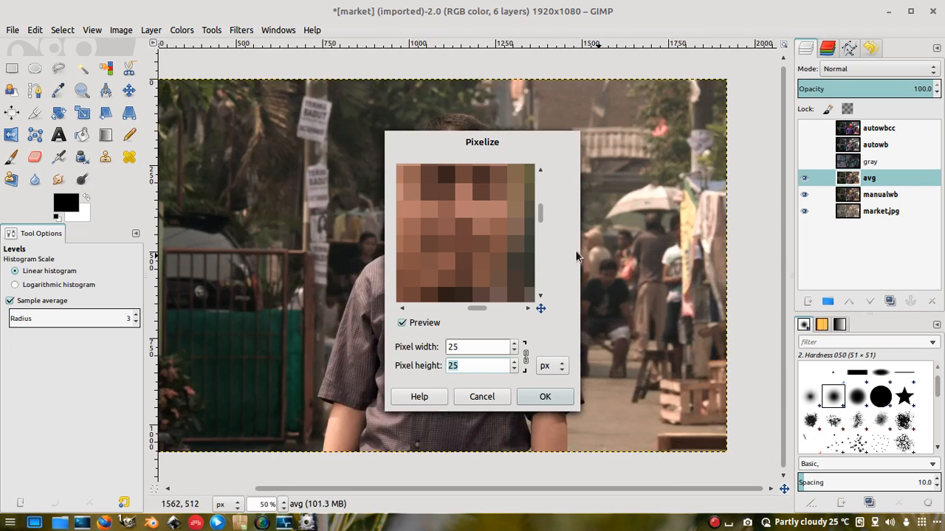
pyautogui.moveTo(482, 141)
pyautogui.mouseDown()
pyautogui.moveTo(439, 158)
pyautogui.moveTo(481, 144)
pyautogui.mouseUp()
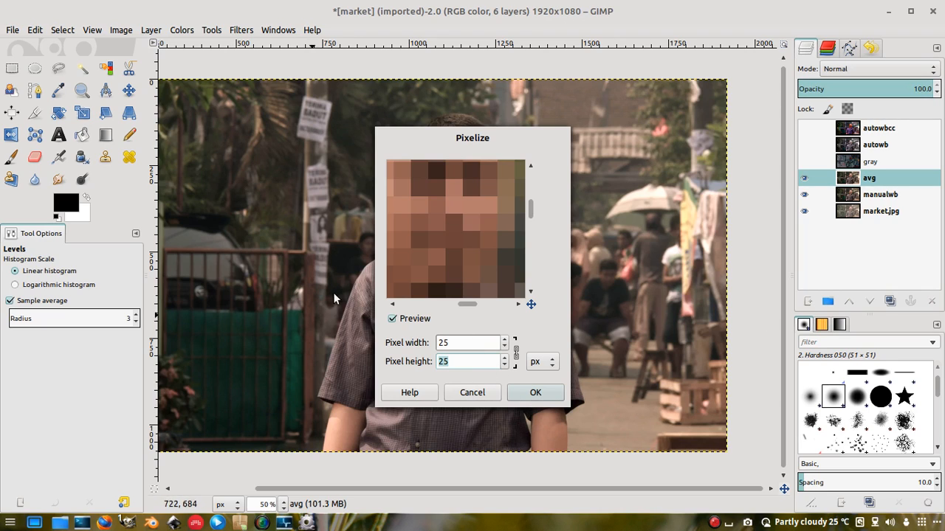
pyautogui.moveTo(510, 134)
pyautogui.mouseDown()
pyautogui.moveTo(519, 135)
pyautogui.moveTo(500, 134)
pyautogui.mouseUp()
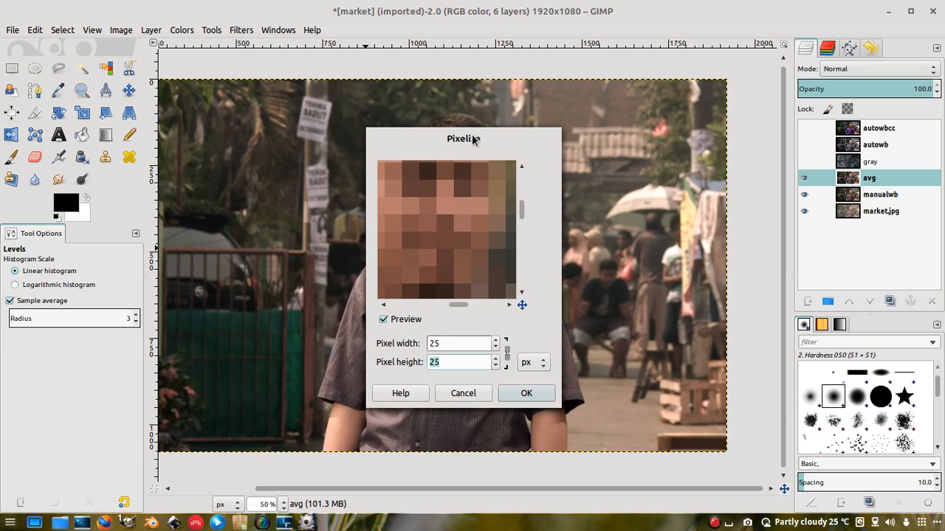
pyautogui.moveTo(473, 138)
pyautogui.mouseDown()
pyautogui.moveTo(488, 176)
pyautogui.moveTo(484, 129)
pyautogui.mouseUp()
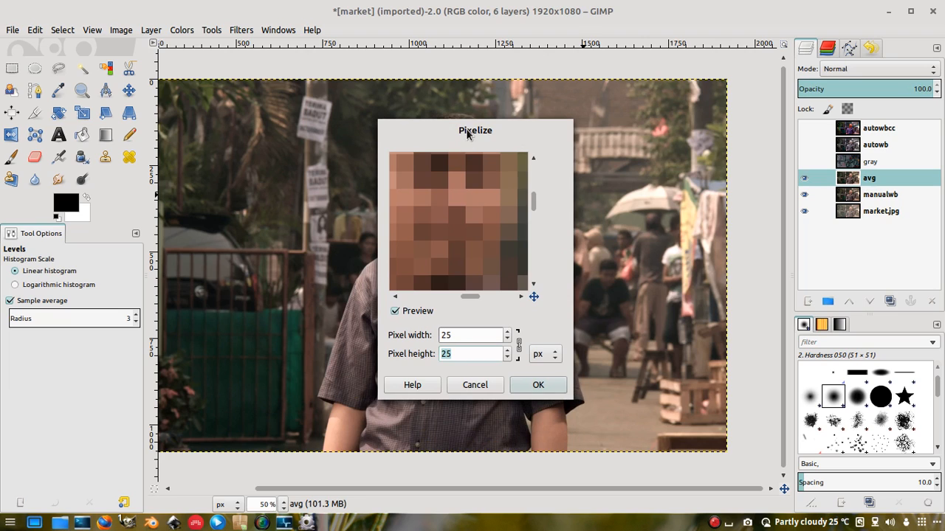
pyautogui.moveTo(466, 132); pyautogui.dragTo(476, 127)
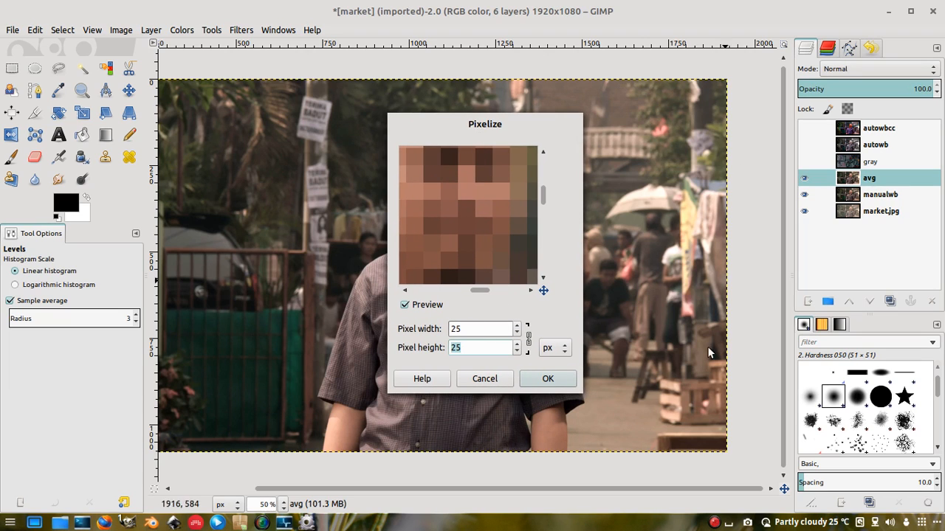
# Set the pixel width to 1920 px and the height to 1080 px, and apply Pixelize to the avg layer
pyautogui.click(467, 328)
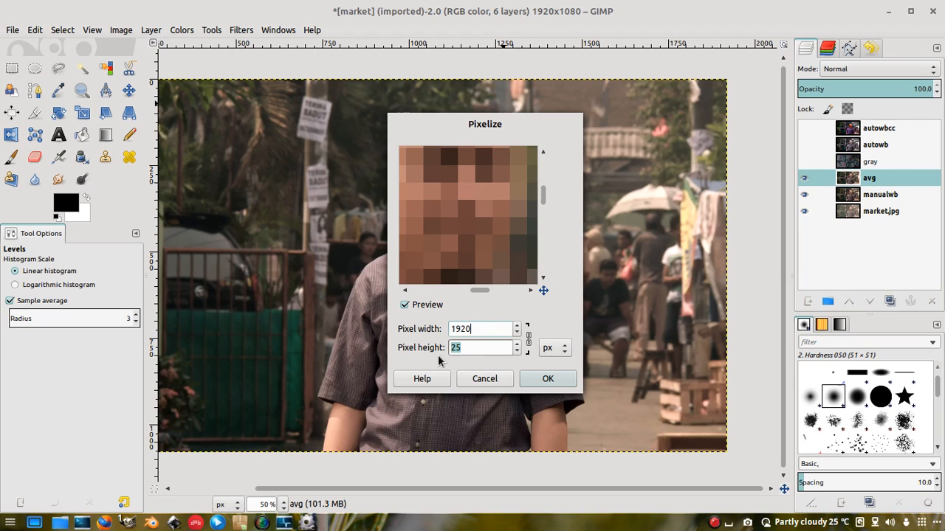
pyautogui.write('1080')
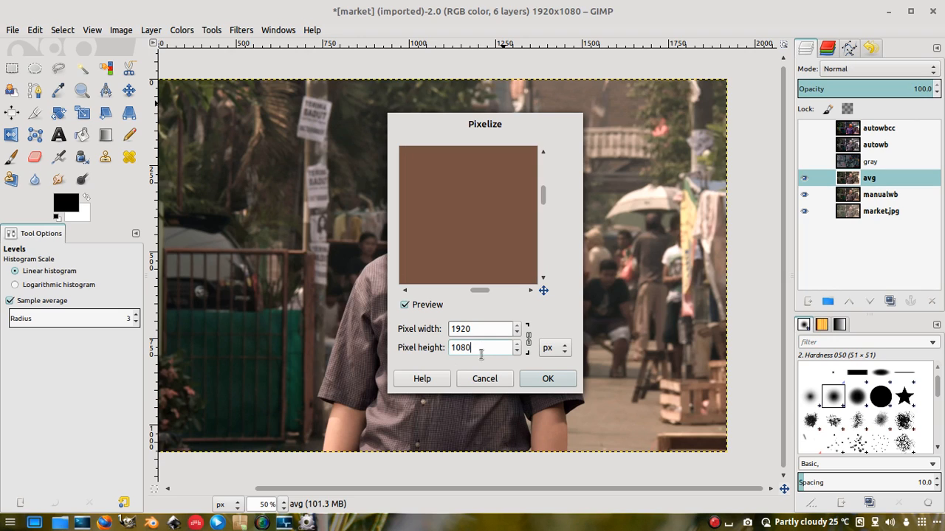
pyautogui.click(543, 379)
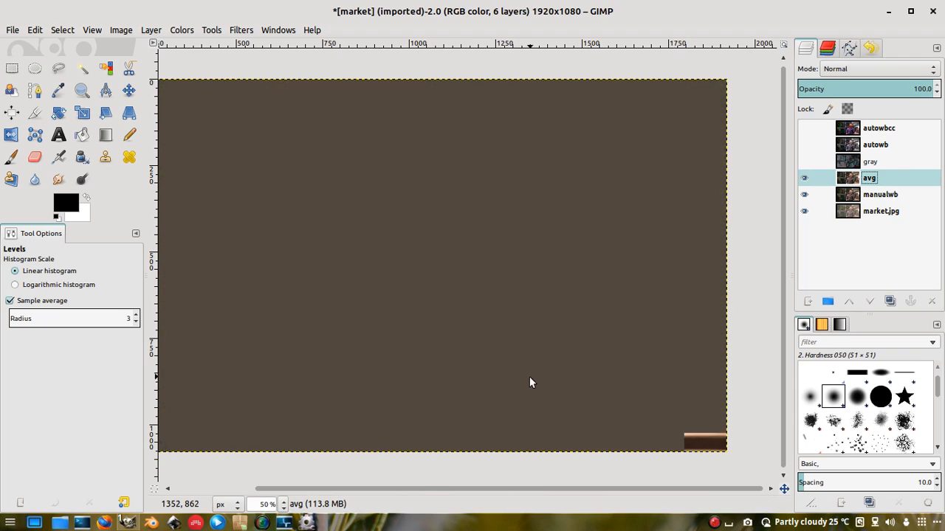
pyautogui.press('-')
pyautogui.press('+')
pyautogui.press('-')
pyautogui.press('+')
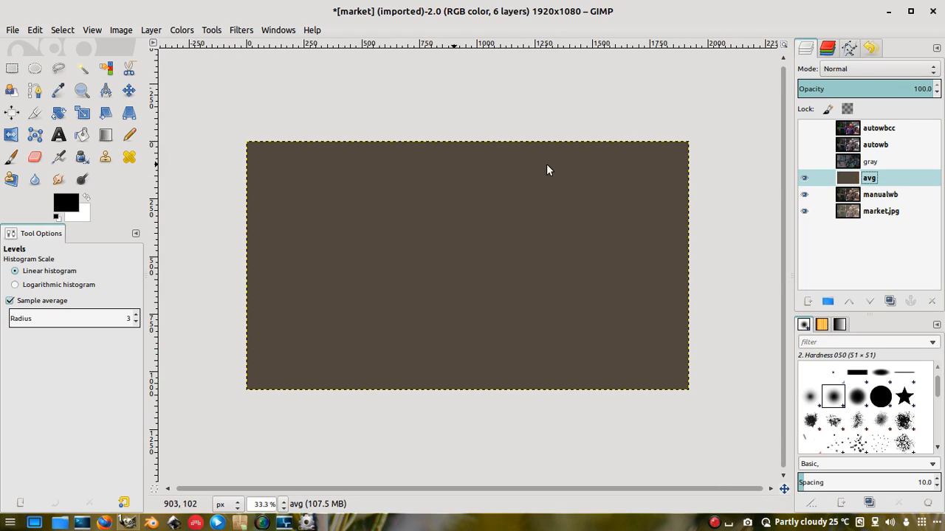
pyautogui.press('+')
pyautogui.press('-')
# Duplicate the manualwb layer and rename the copy as manualwbcc
pyautogui.click(901, 196)
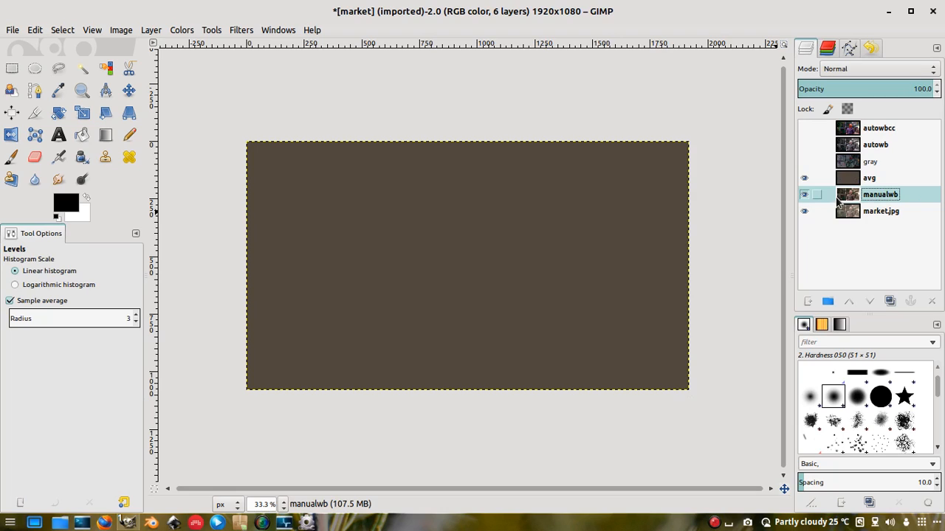
pyautogui.click(894, 298)
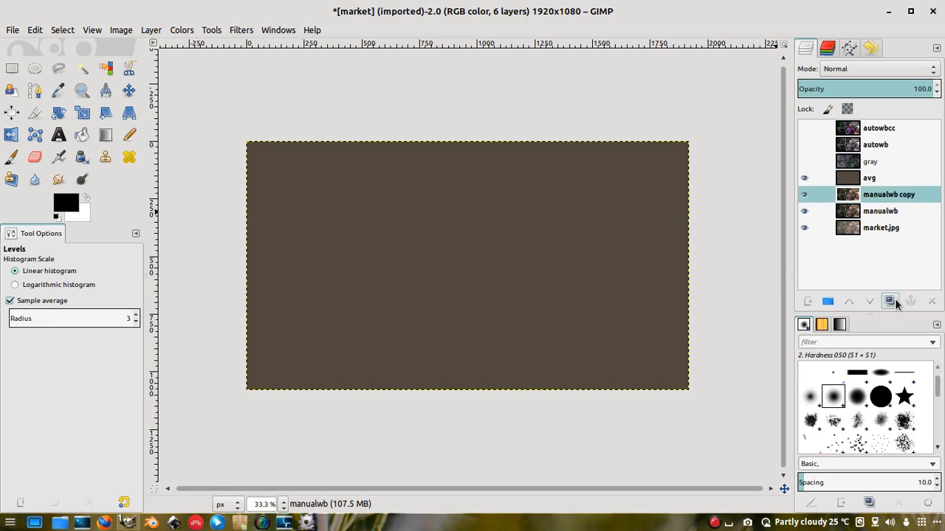
pyautogui.doubleClick(912, 194)
pyautogui.click(918, 194)
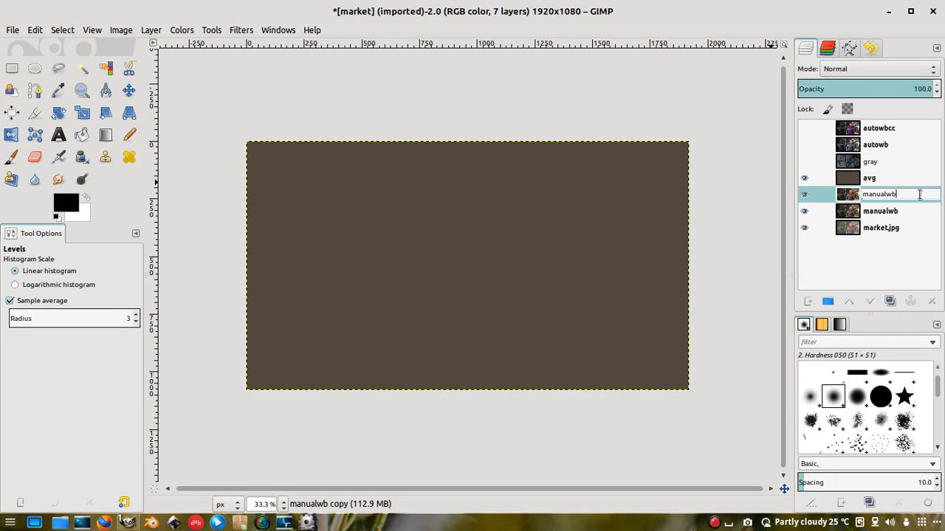
pyautogui.write('cc')
pyautogui.press('Return')
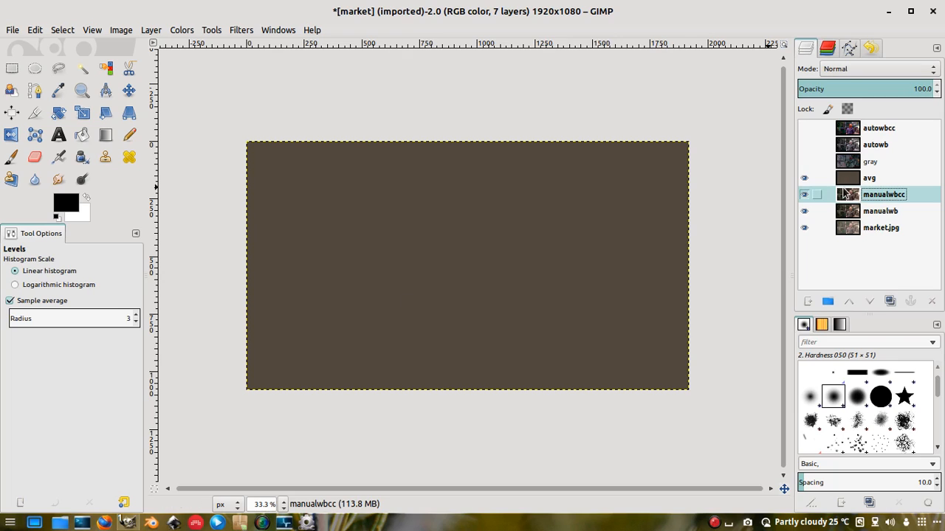
# Invert the colors of the avg layer and rename it as opp(avg)
pyautogui.click(869, 180)
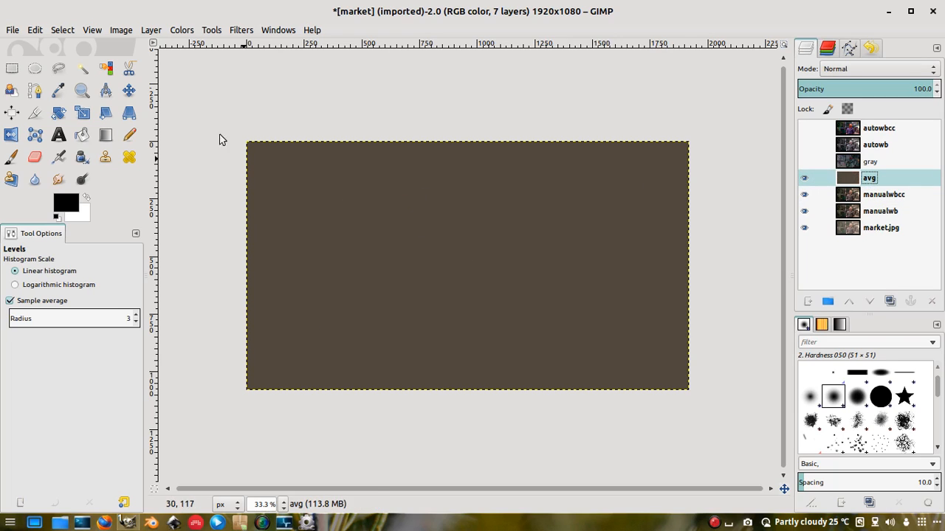
pyautogui.click(177, 30)
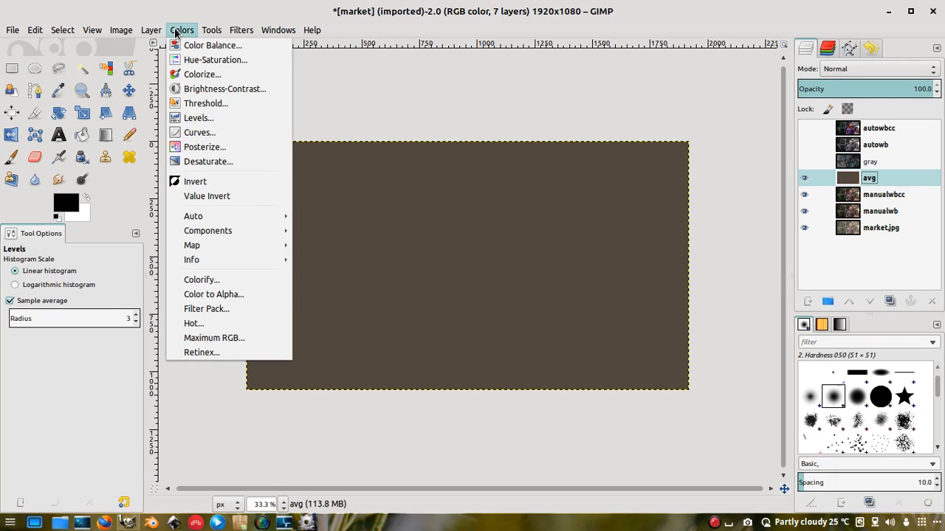
pyautogui.click(194, 181)
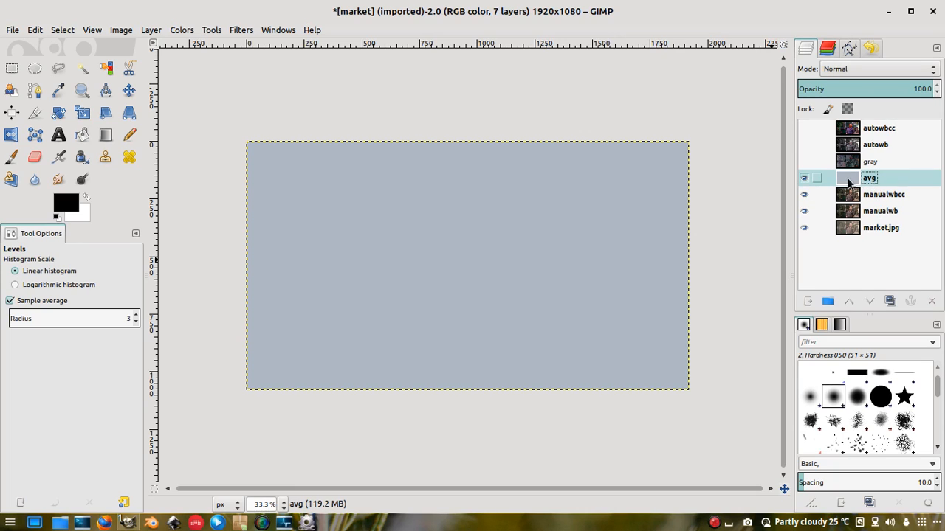
pyautogui.click(882, 196)
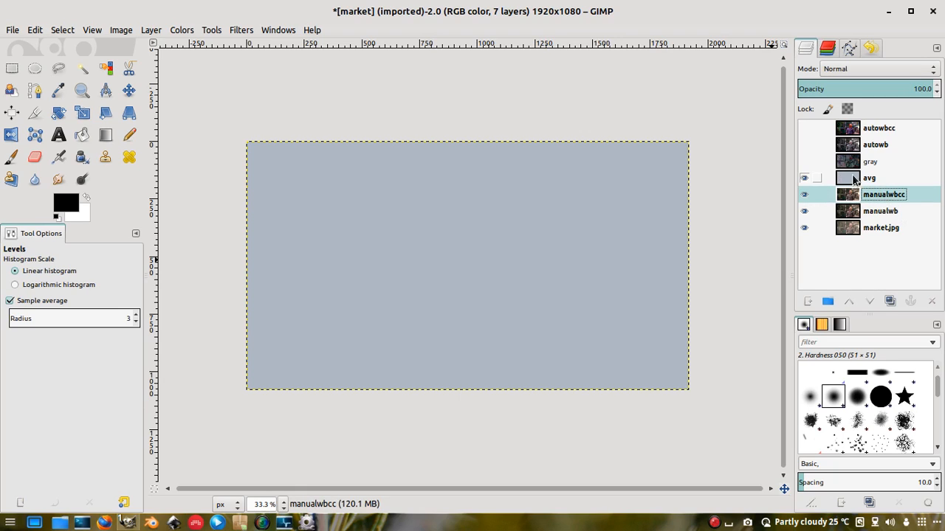
pyautogui.click(877, 179)
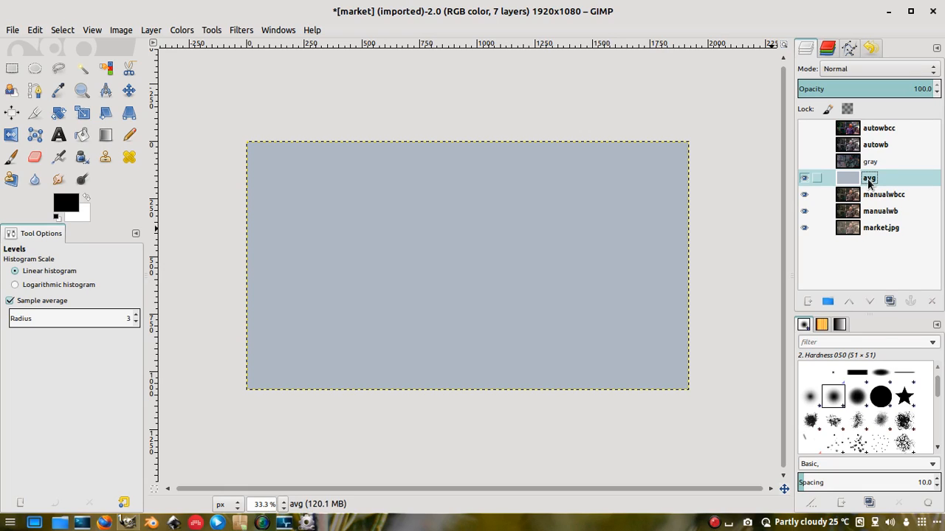
pyautogui.doubleClick(868, 180)
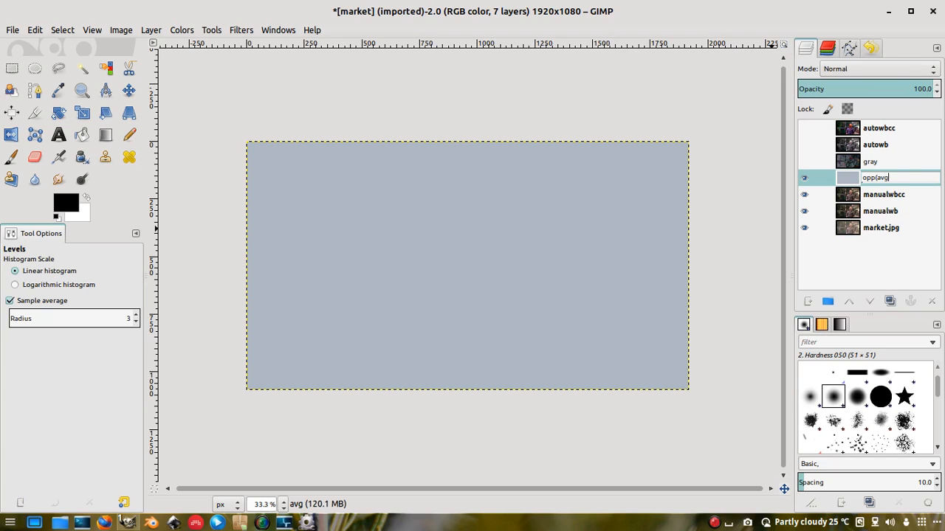
pyautogui.press('Return')
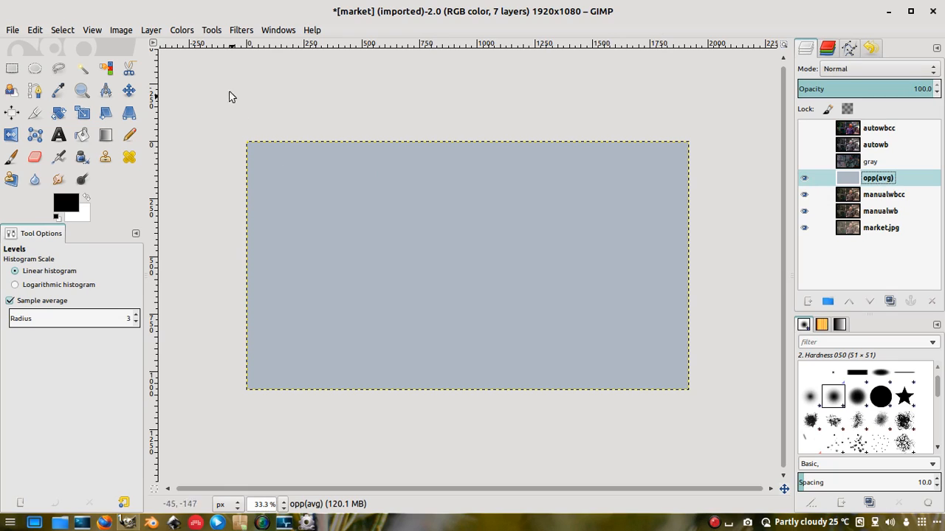
# Review the market.jpg, gray, autowb and autowbcc layers, showing the gray layer briefly and hiding it again
pyautogui.click(891, 229)
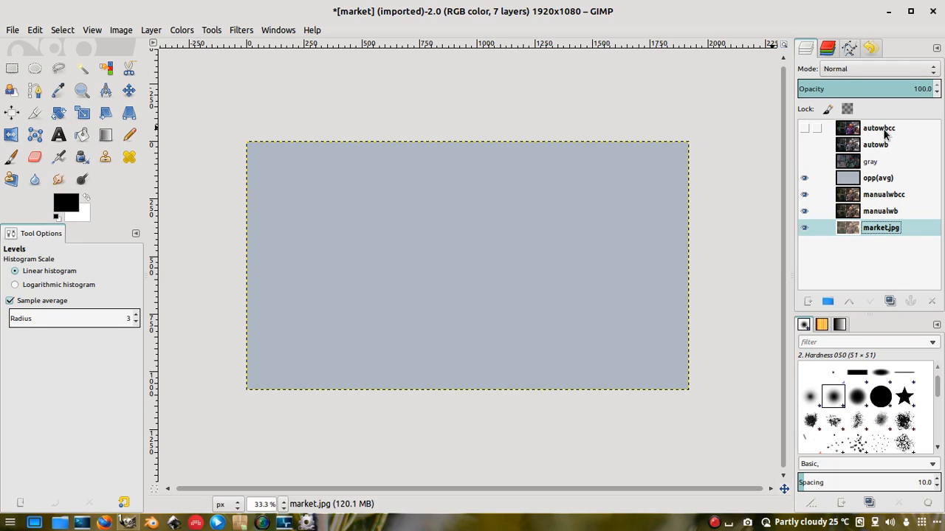
pyautogui.click(859, 164)
pyautogui.click(804, 161)
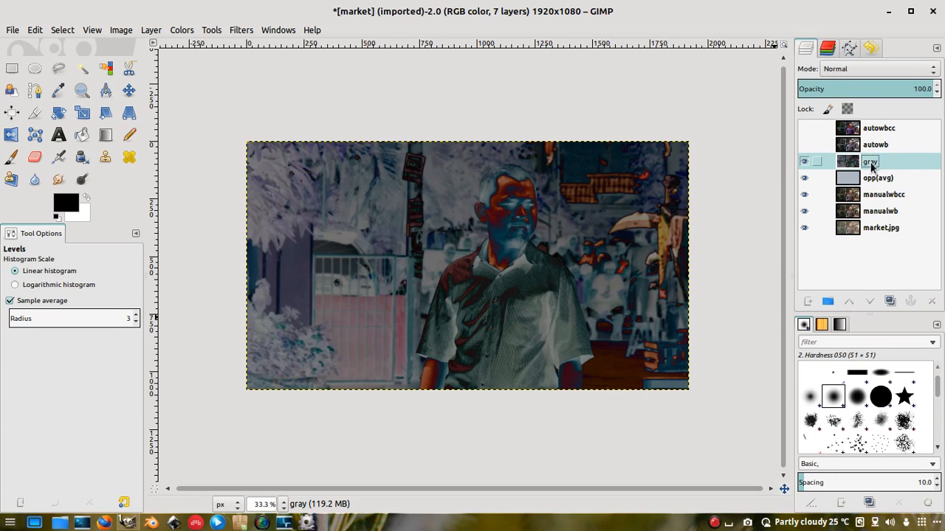
pyautogui.click(804, 161)
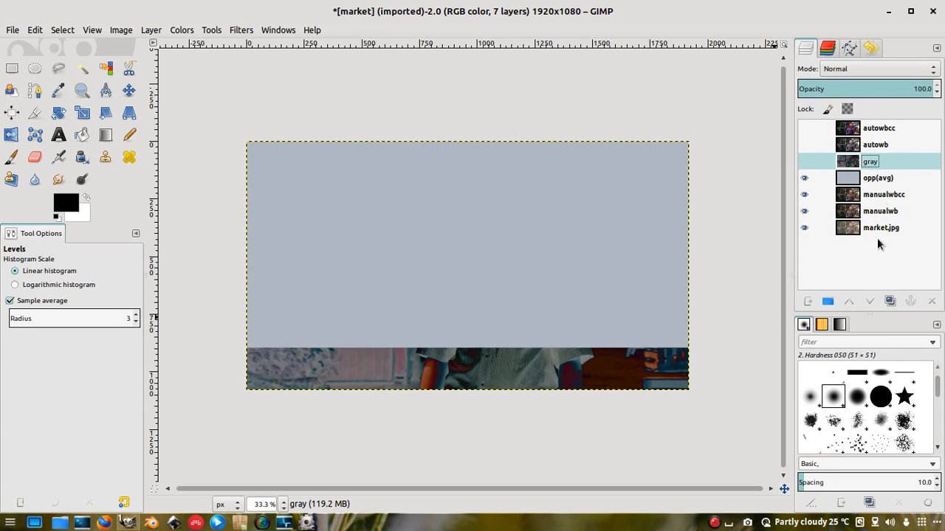
pyautogui.click(873, 146)
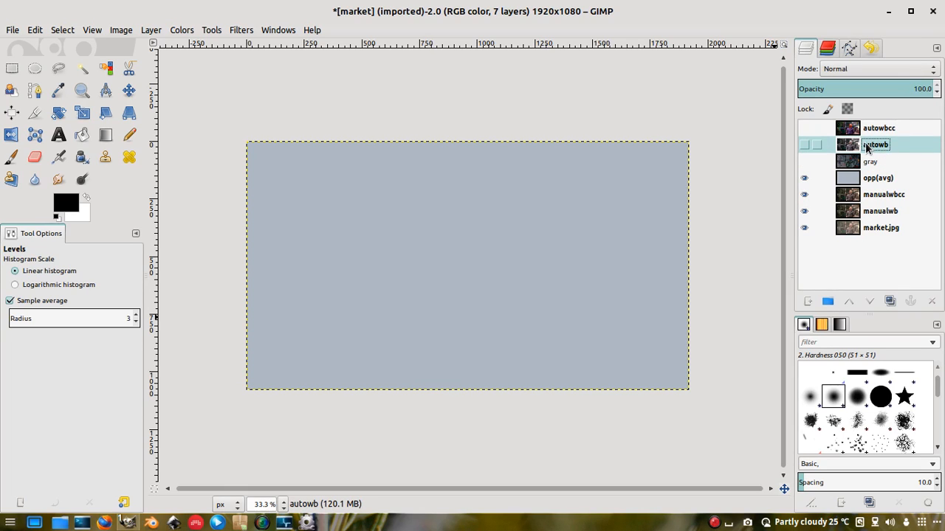
pyautogui.click(901, 129)
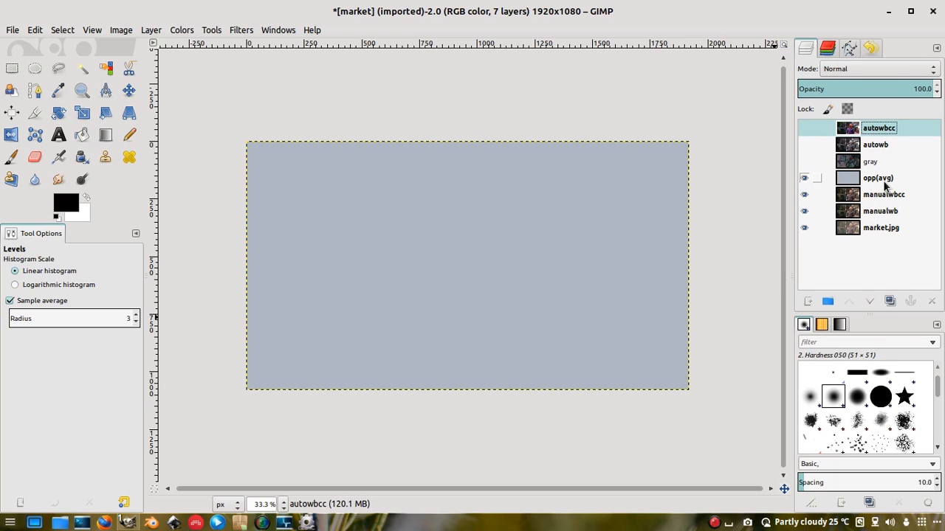
# Set the blend mode of the opp(avg) layer to Overlay
pyautogui.click(889, 181)
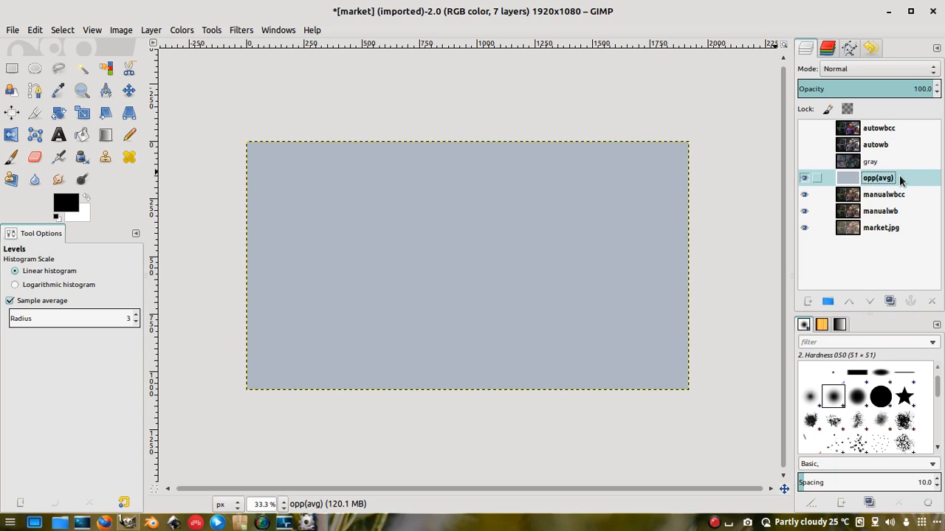
pyautogui.click(898, 64)
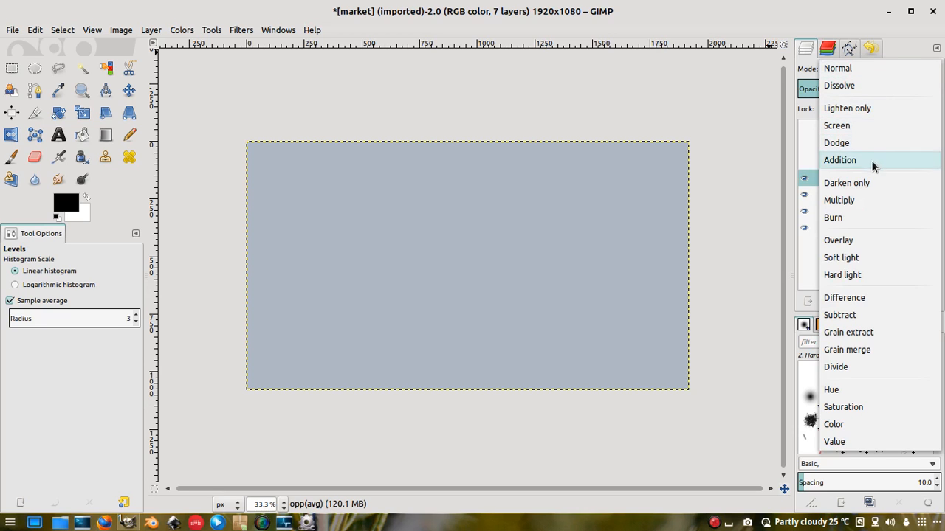
pyautogui.click(875, 240)
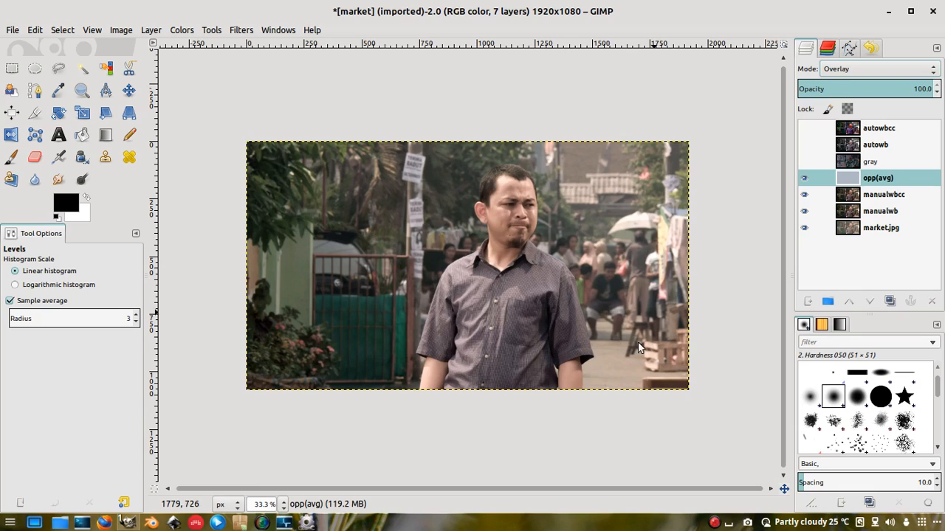
# Create a new layer from the visible image and name it manualwbcc
pyautogui.click(158, 31)
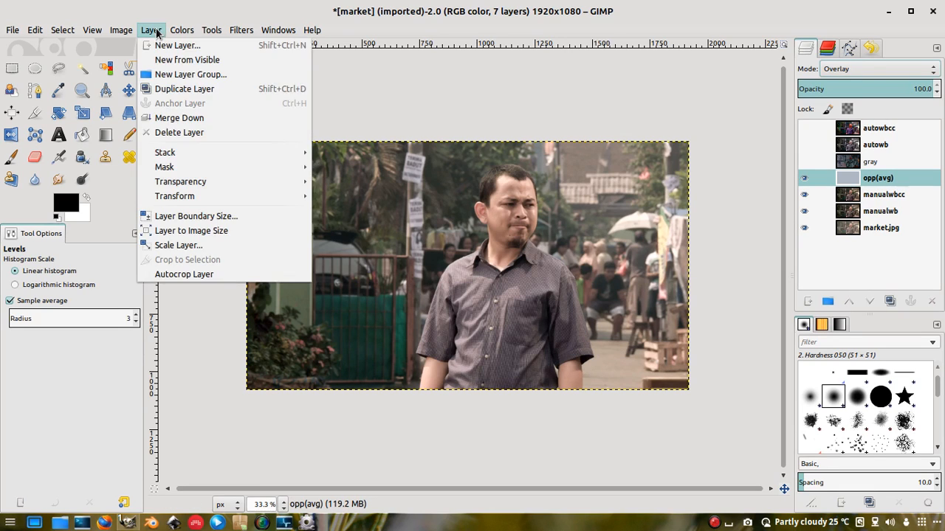
pyautogui.click(186, 60)
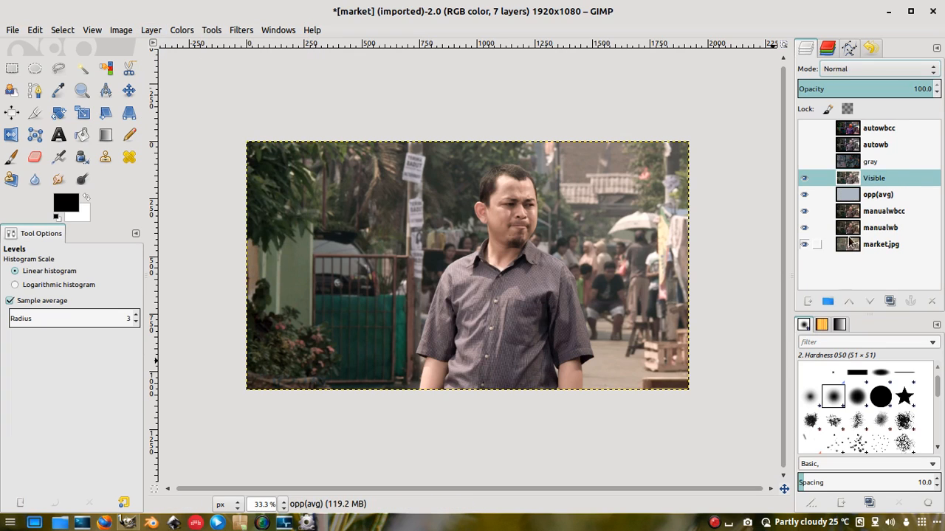
pyautogui.doubleClick(882, 180)
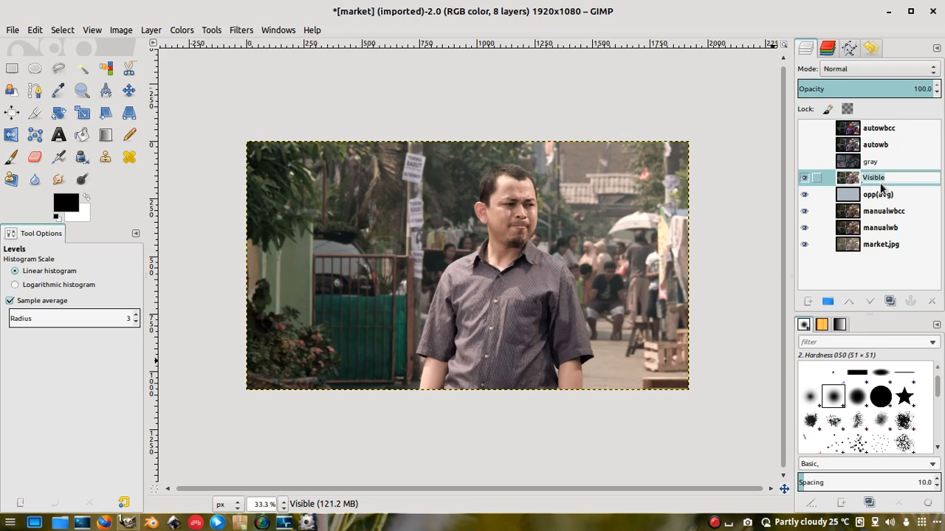
pyautogui.write('ma')
pyautogui.press('Escape')
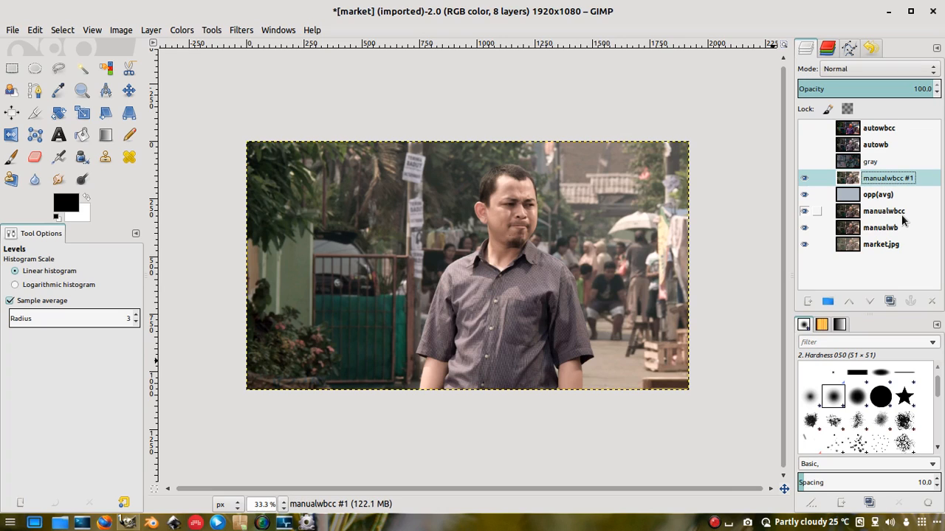
# Delete the older manualwbcc layer beneath opp(avg) and rename the manualwbcc #1 layer as manualwbcc
pyautogui.click(902, 215)
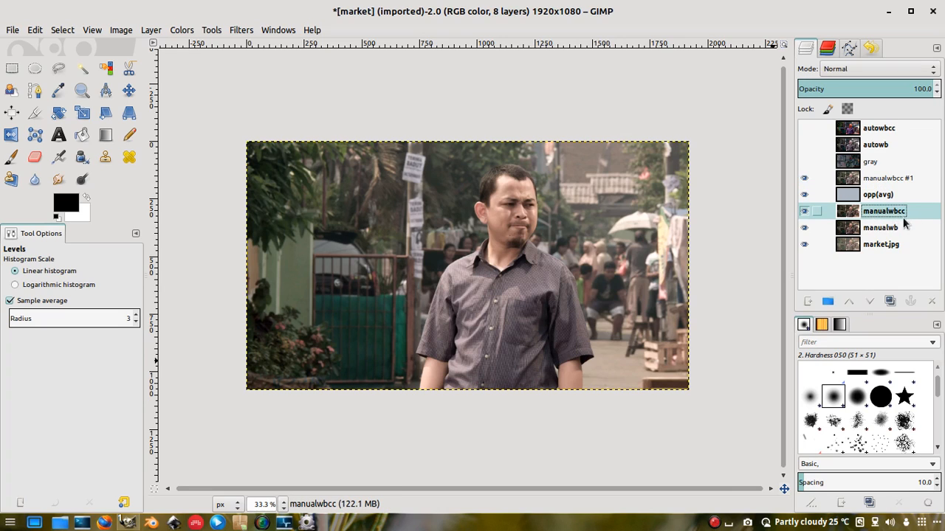
pyautogui.click(932, 301)
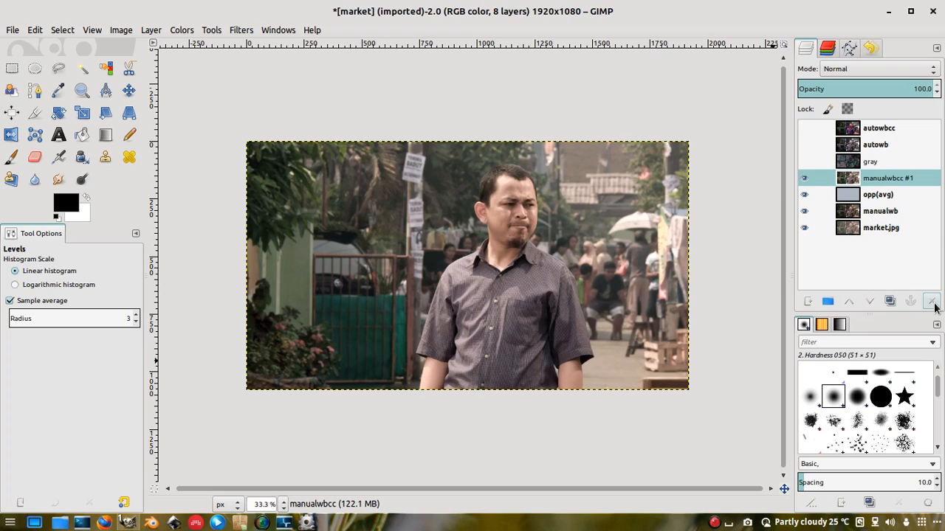
pyautogui.click(873, 212)
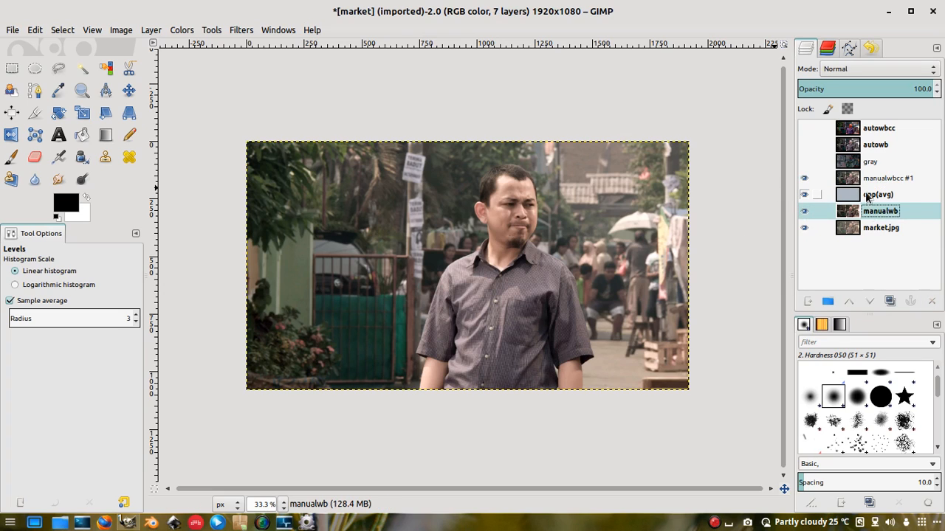
pyautogui.click(868, 196)
pyautogui.click(882, 180)
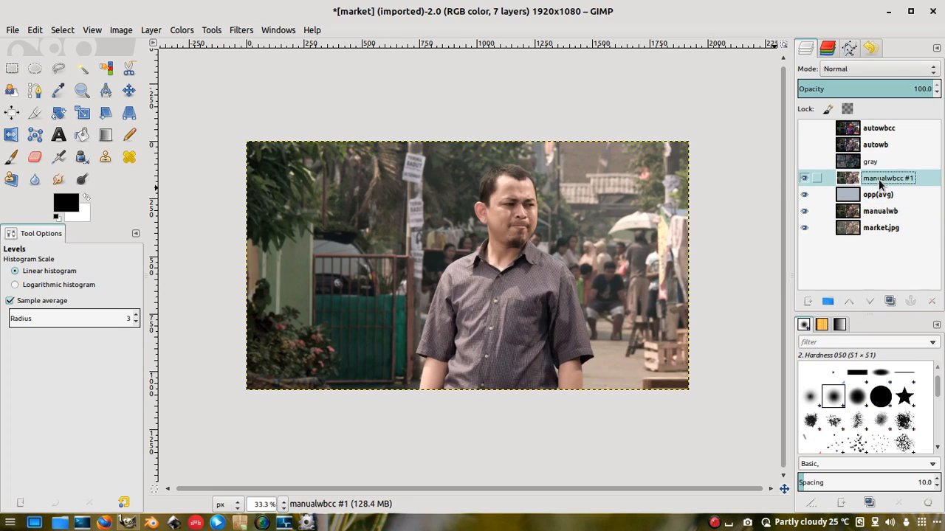
pyautogui.doubleClick(907, 179)
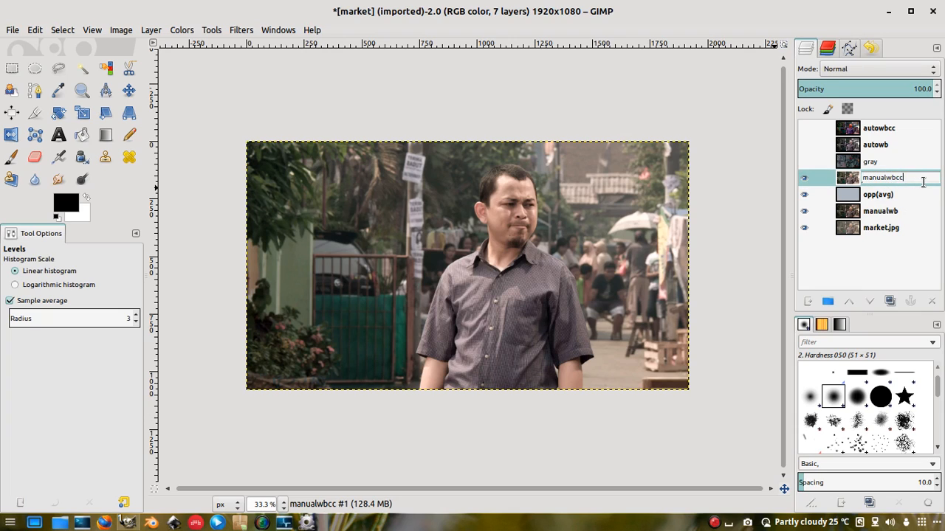
pyautogui.press('Return')
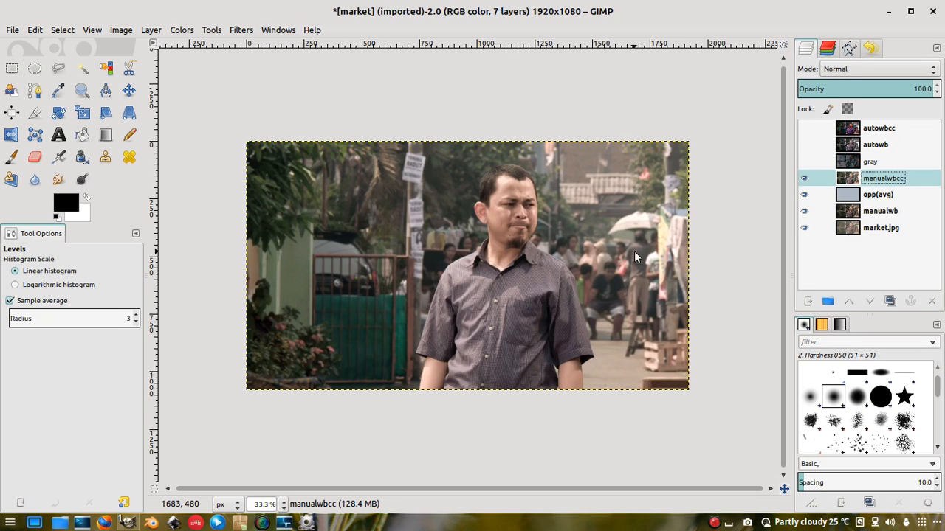
# Inspect the manualwbcc result up close, then show the autowbcc layer and compare the man's skin and shirt colors
pyautogui.scroll(4, 577, 280)
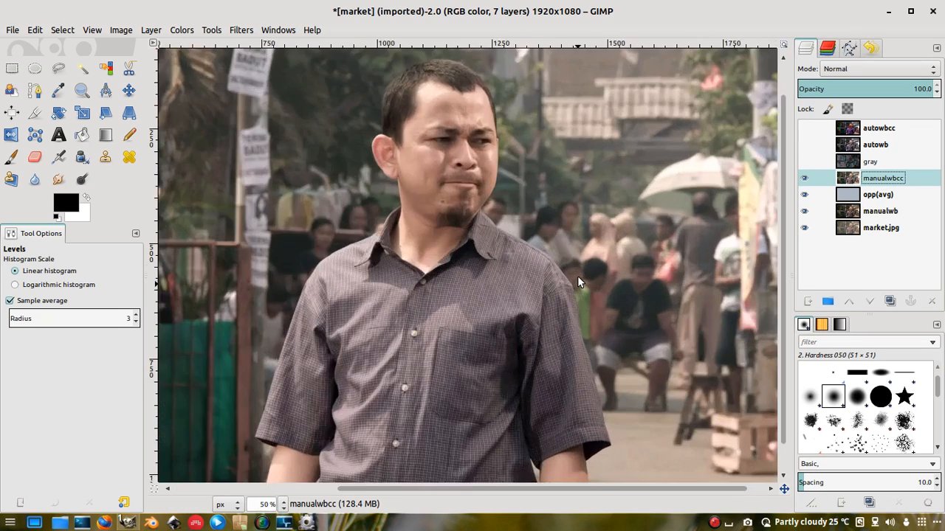
pyautogui.scroll(-5, 577, 280)
pyautogui.scroll(1, 577, 281)
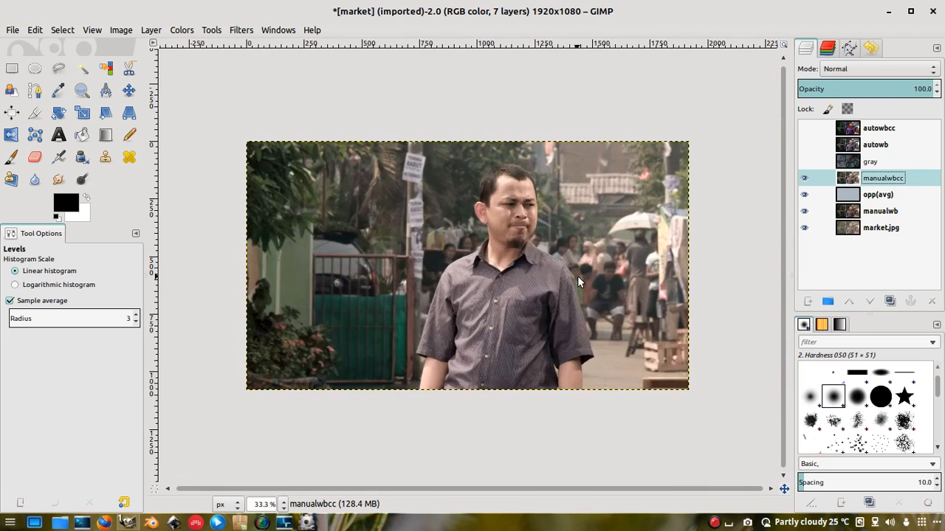
pyautogui.click(804, 128)
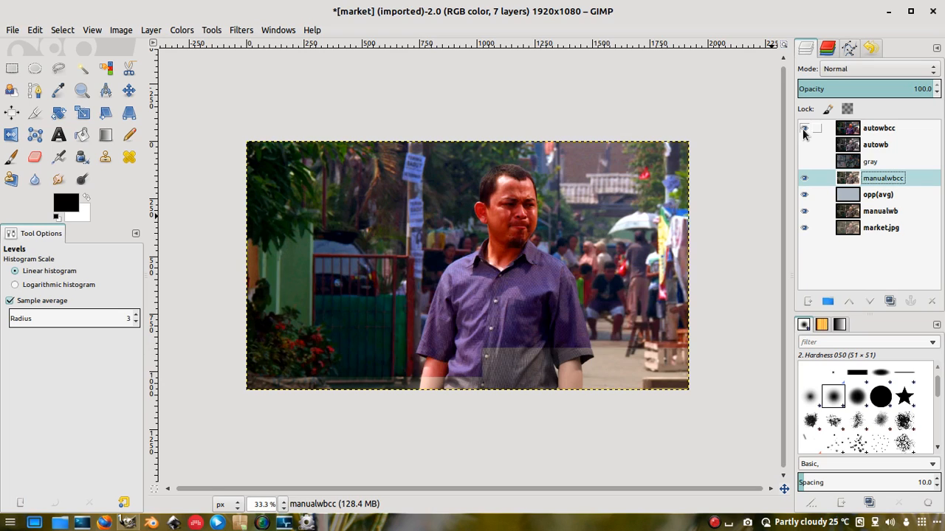
pyautogui.scroll(3, 546, 291)
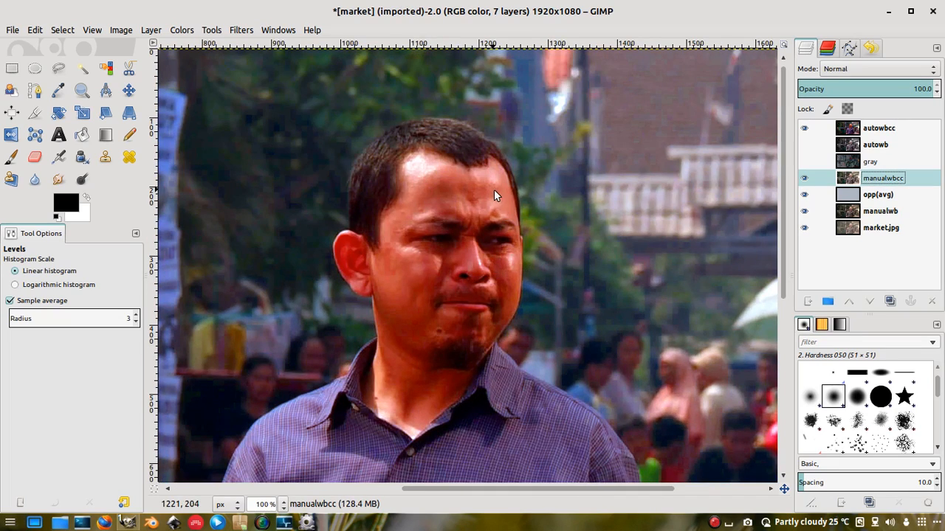
pyautogui.scroll(-3, 493, 189)
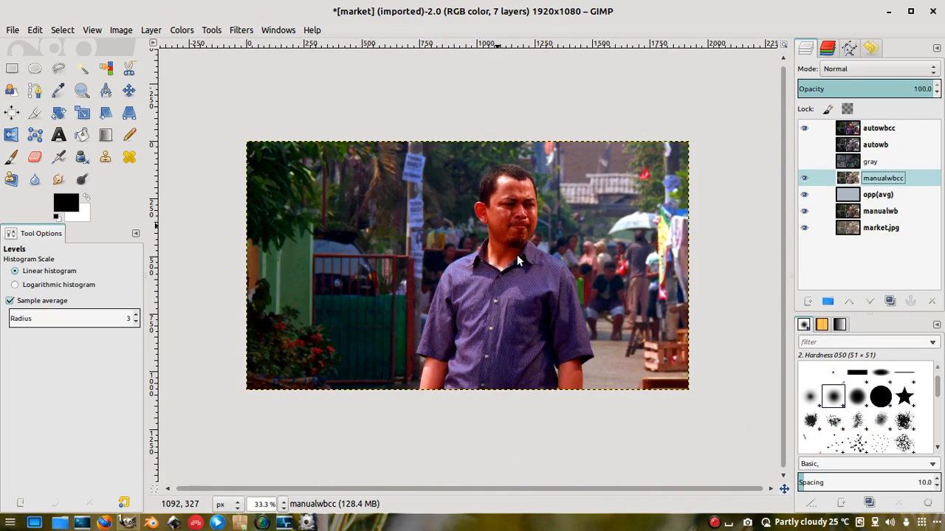
pyautogui.scroll(2, 518, 192)
pyautogui.scroll(-1, 518, 198)
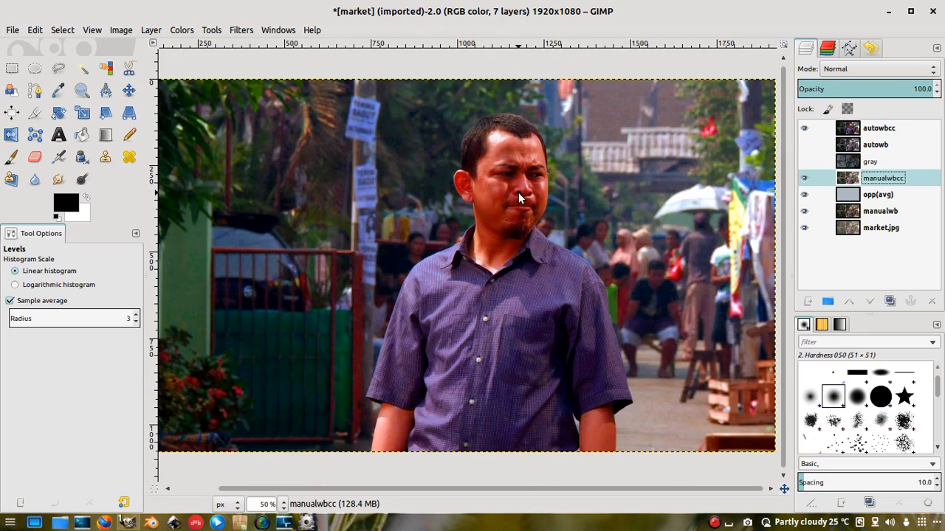
# Examine the man's skin and shirt colors in the autowbcc result, both up close and across the whole image
pyautogui.scroll(3, 518, 198)
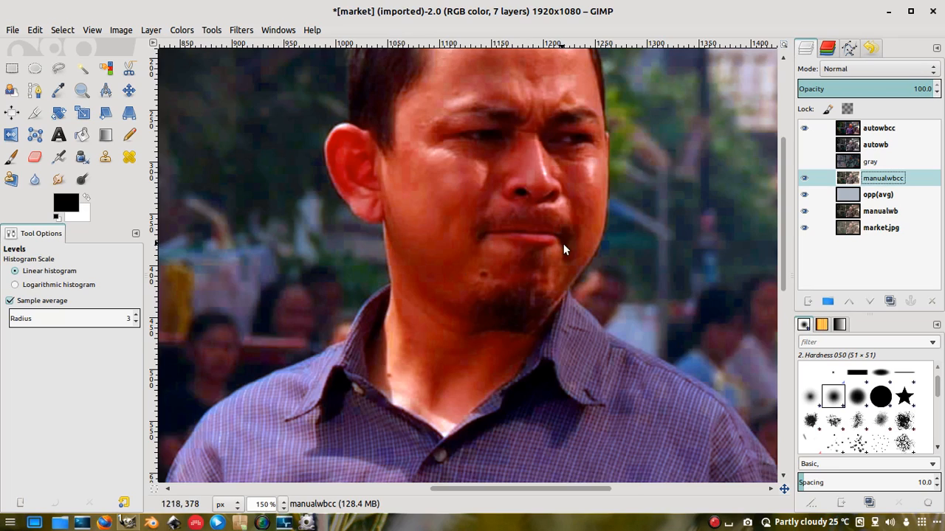
pyautogui.scroll(-4, 563, 245)
pyautogui.scroll(1, 563, 245)
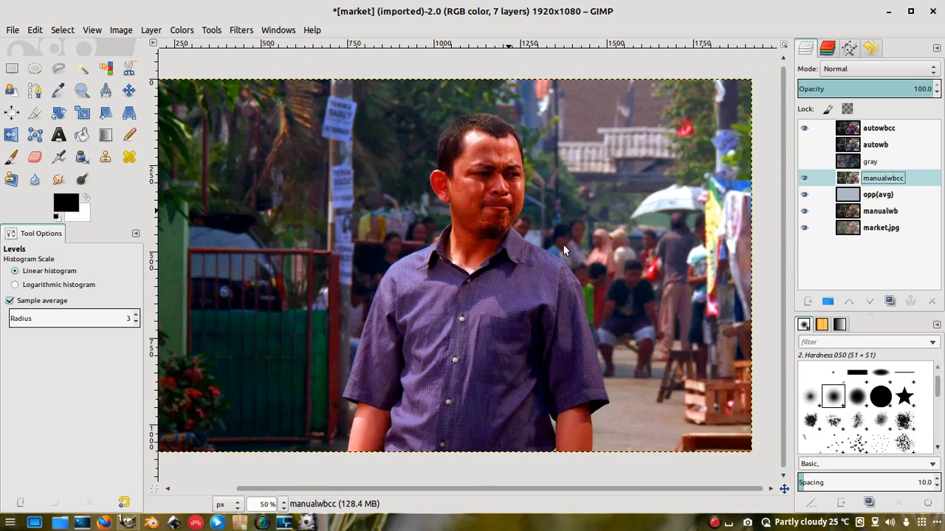
pyautogui.scroll(-1, 563, 247)
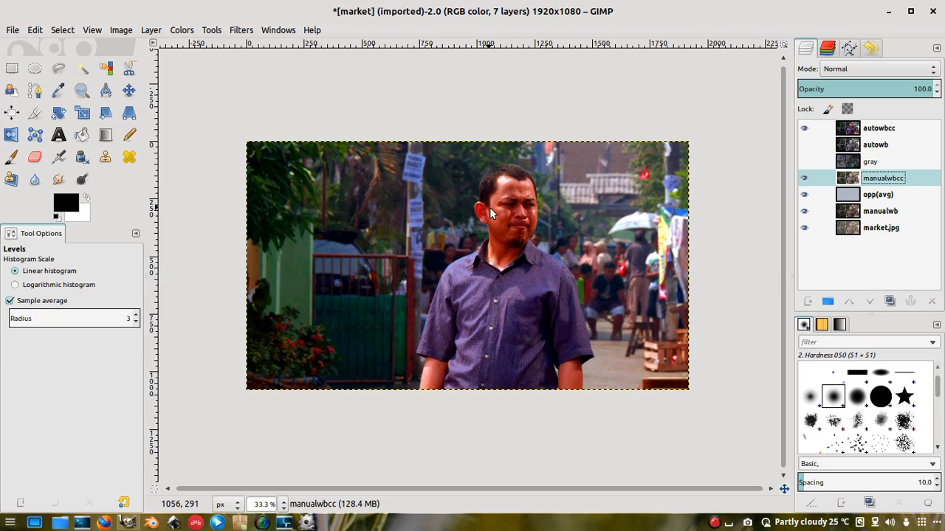
pyautogui.scroll(1, 490, 212)
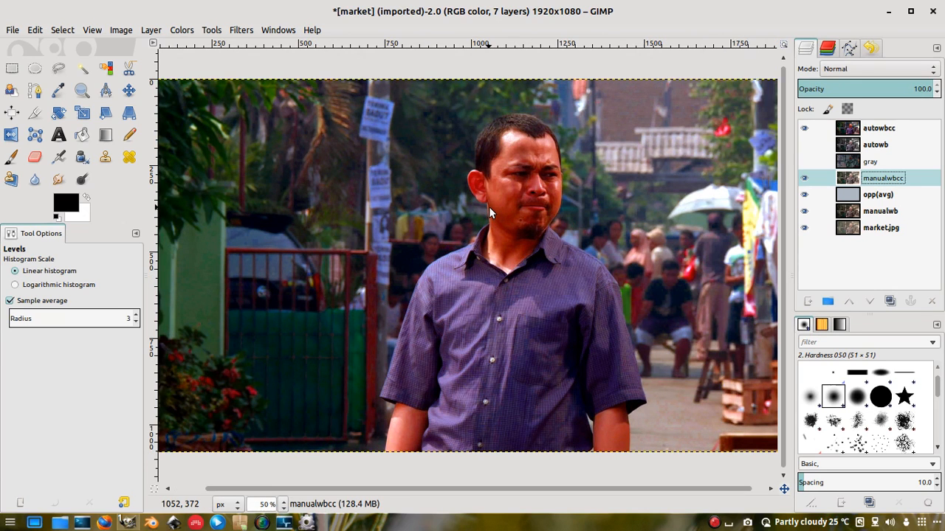
pyautogui.hscroll(-3, 525, 486)
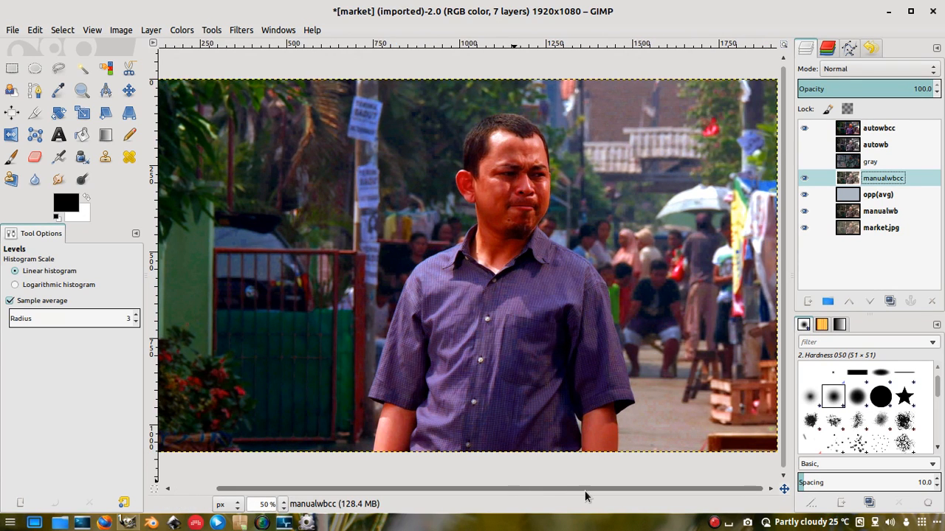
pyautogui.scroll(-2, 498, 218)
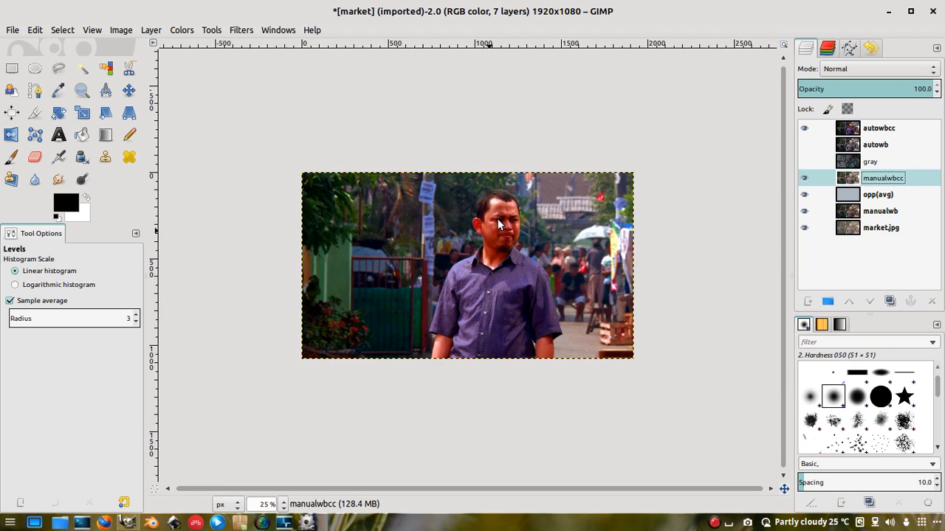
pyautogui.scroll(1, 498, 218)
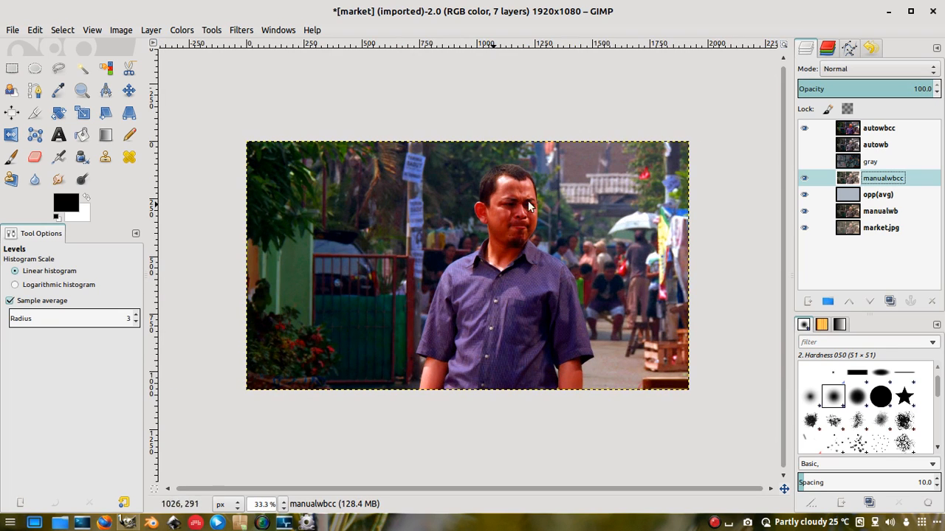
pyautogui.scroll(3, 572, 234)
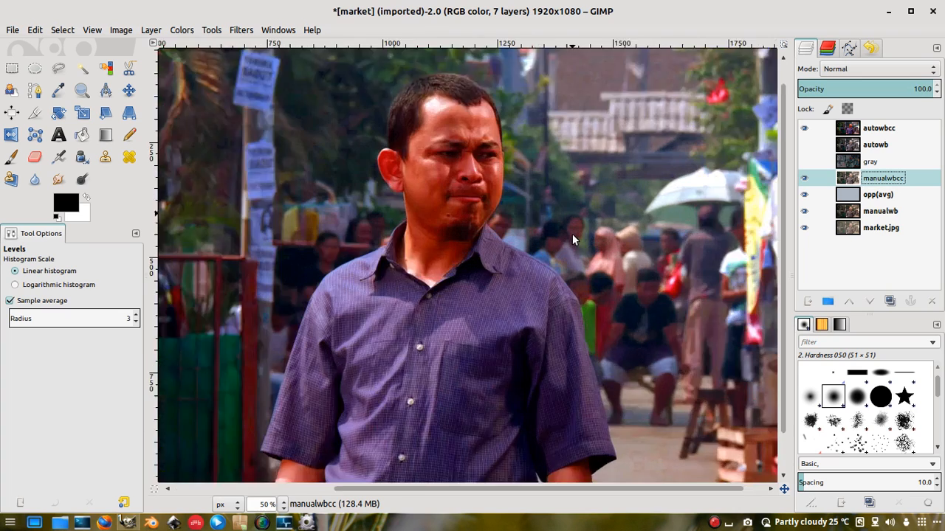
pyautogui.scroll(-2, 484, 236)
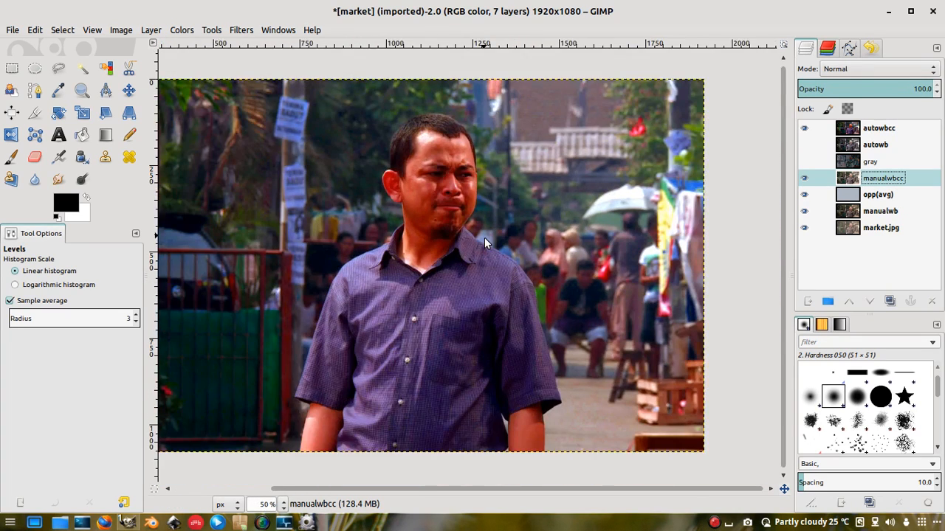
pyautogui.scroll(-1, 484, 237)
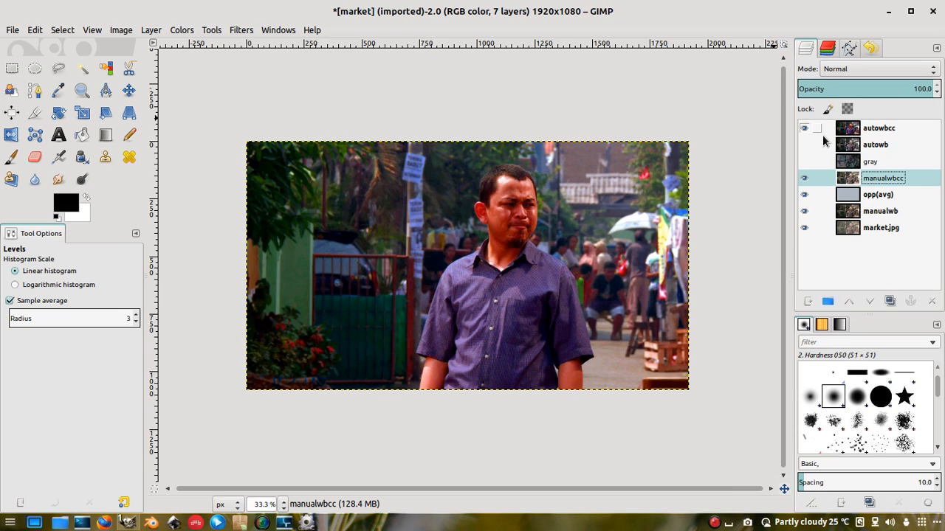
# Hide the autowbcc layer, select the manualwbcc layer, and inspect its skin and shirt colors
pyautogui.click(887, 128)
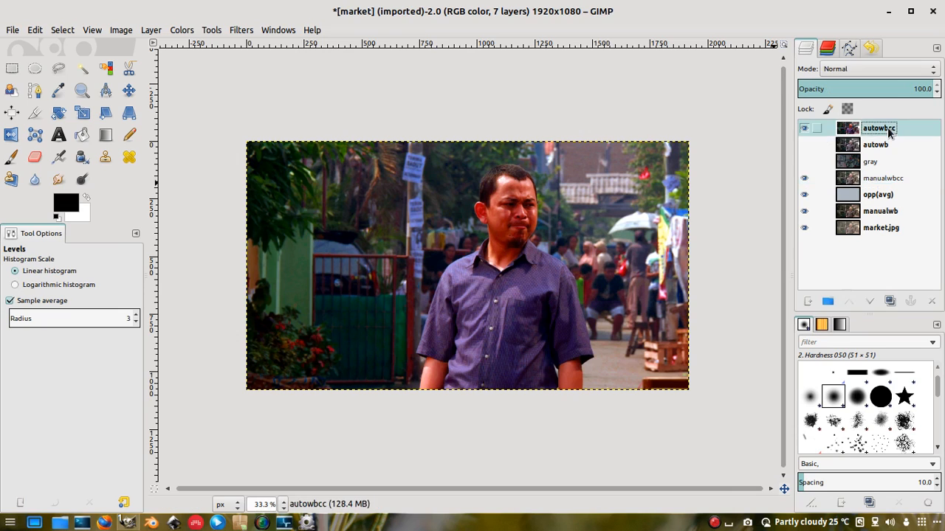
pyautogui.click(803, 129)
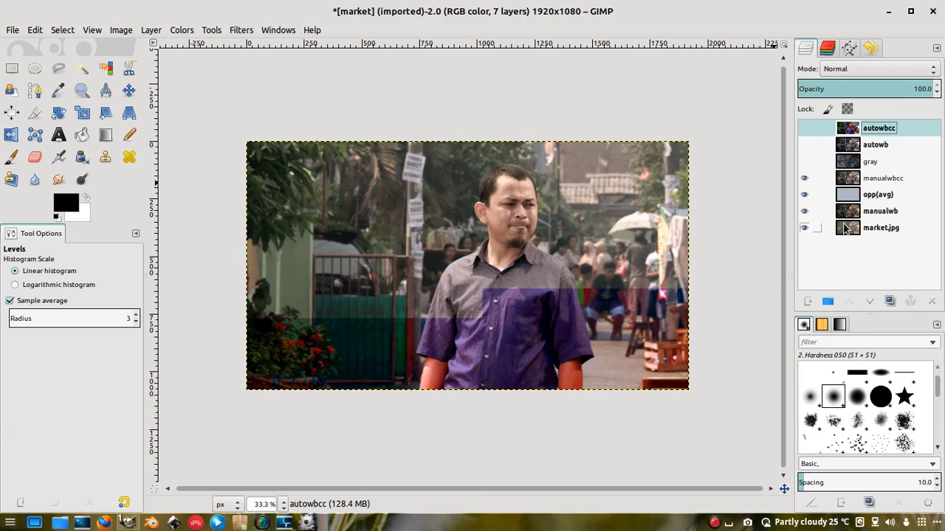
pyautogui.click(879, 182)
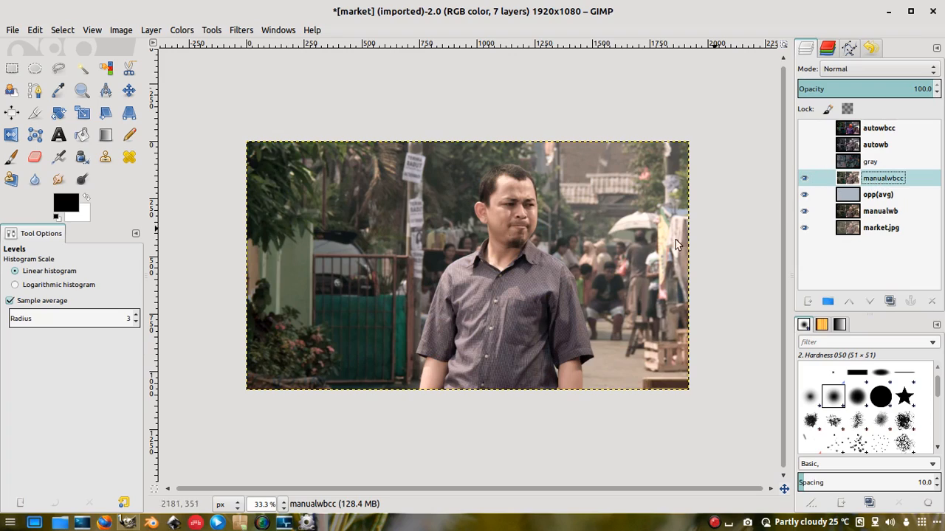
pyautogui.scroll(5, 546, 233)
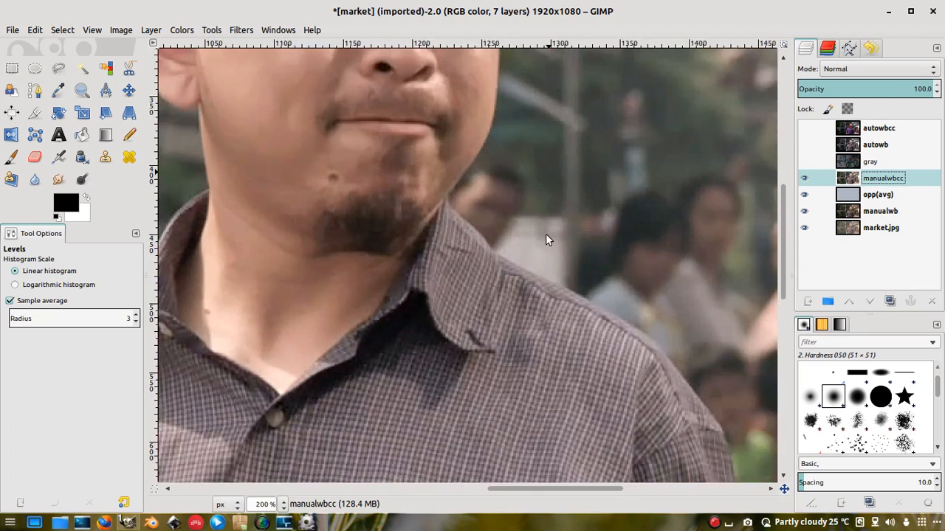
pyautogui.scroll(-5, 545, 233)
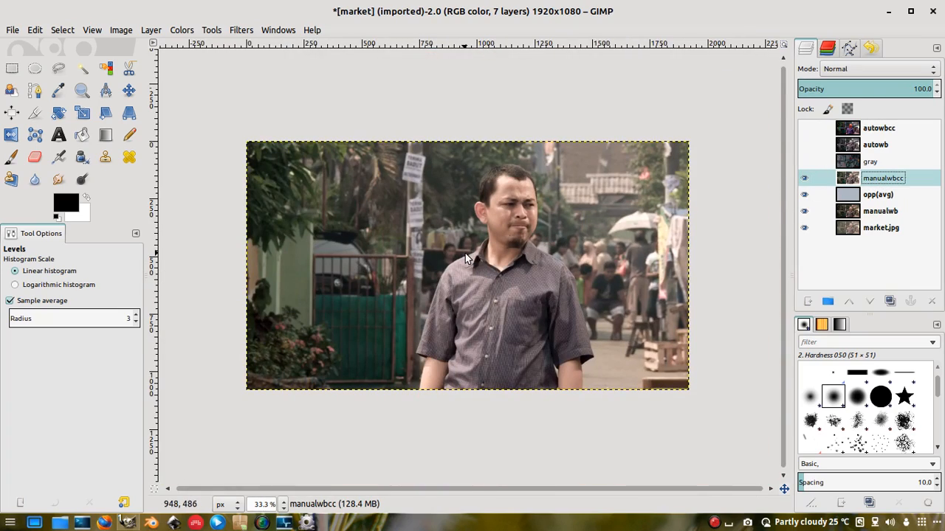
pyautogui.scroll(1, 516, 295)
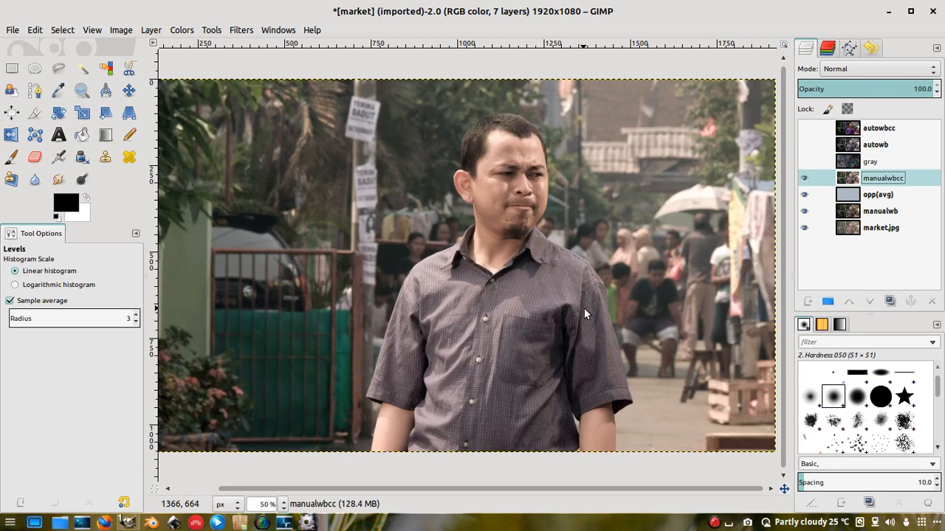
pyautogui.scroll(-2, 584, 308)
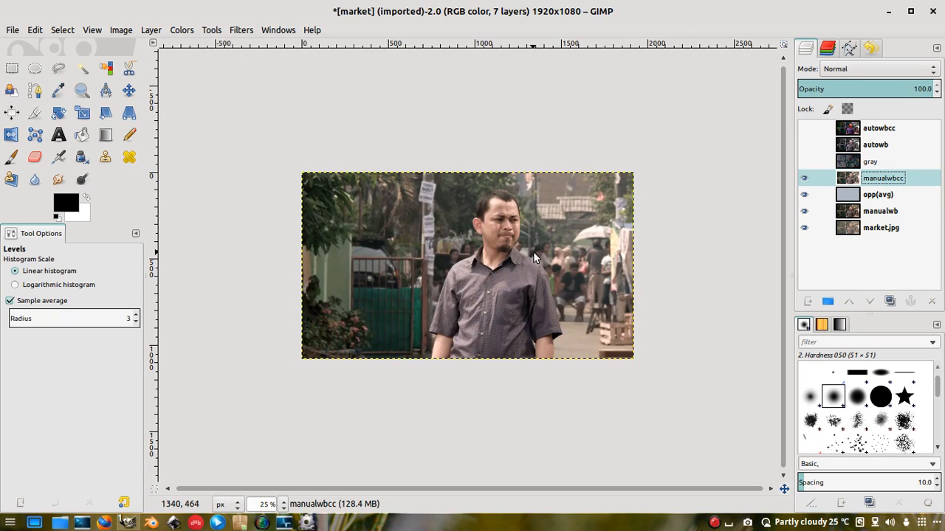
pyautogui.scroll(1, 533, 252)
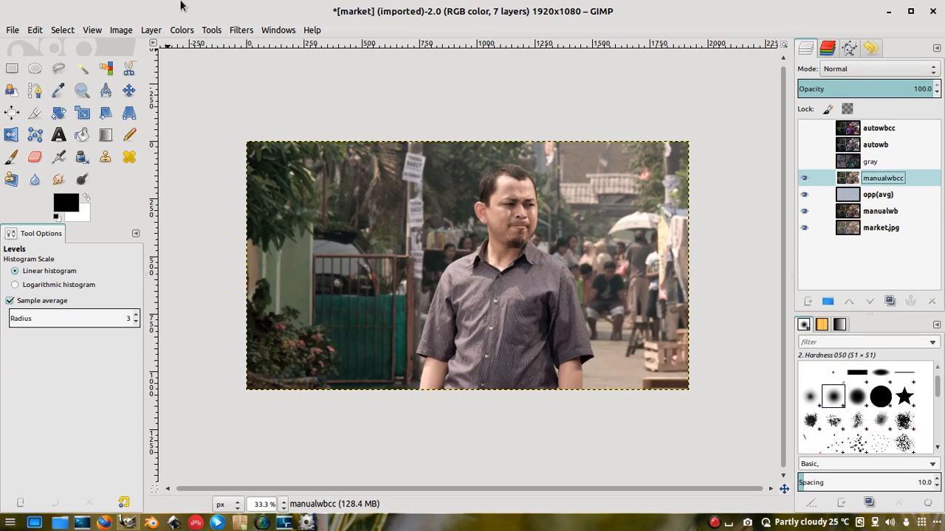
# Raise the manualwbcc layer's master saturation to 52 with Hue-Saturation
pyautogui.click(190, 31)
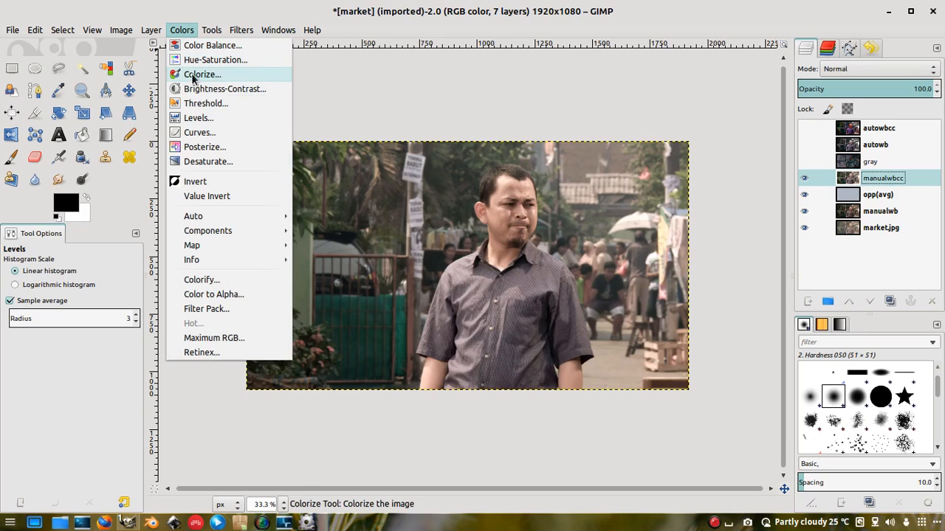
pyautogui.click(199, 60)
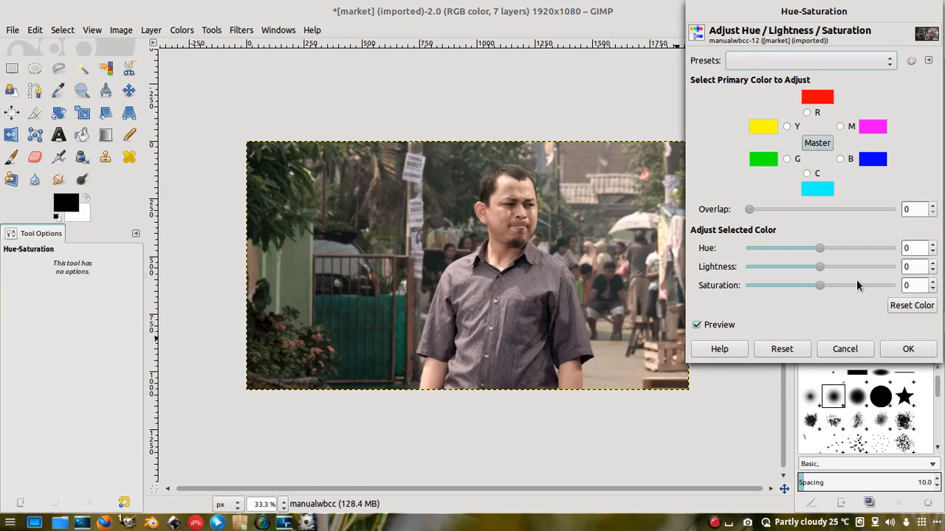
pyautogui.moveTo(824, 286); pyautogui.dragTo(842, 289)
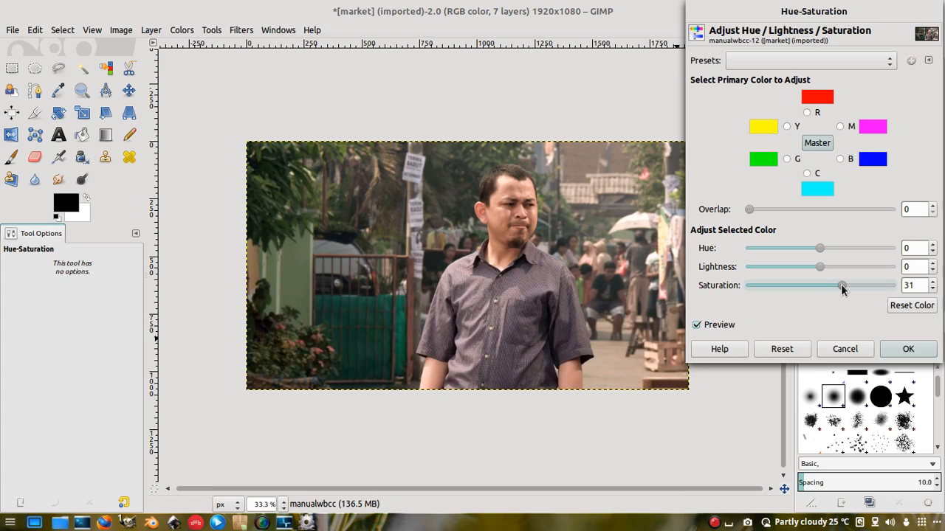
pyautogui.moveTo(842, 288)
pyautogui.mouseDown()
pyautogui.moveTo(866, 293)
pyautogui.moveTo(856, 293)
pyautogui.mouseUp()
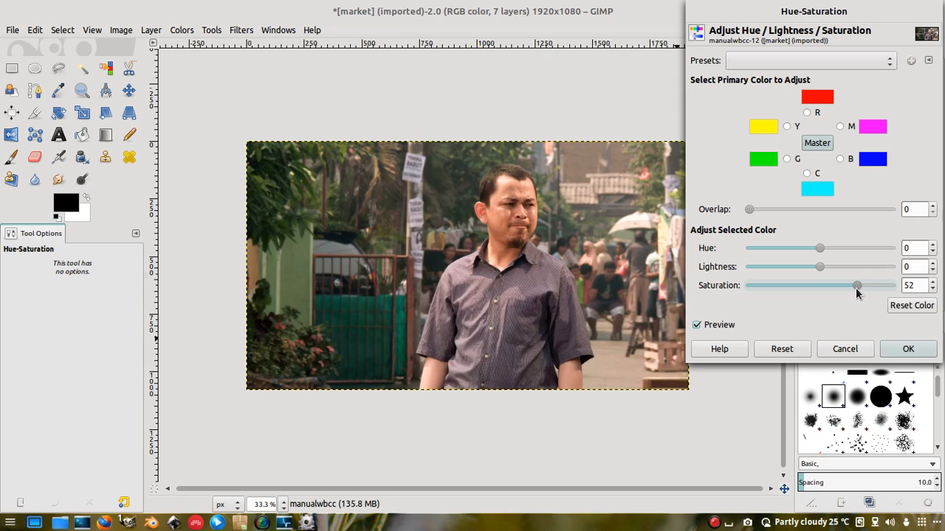
pyautogui.click(904, 351)
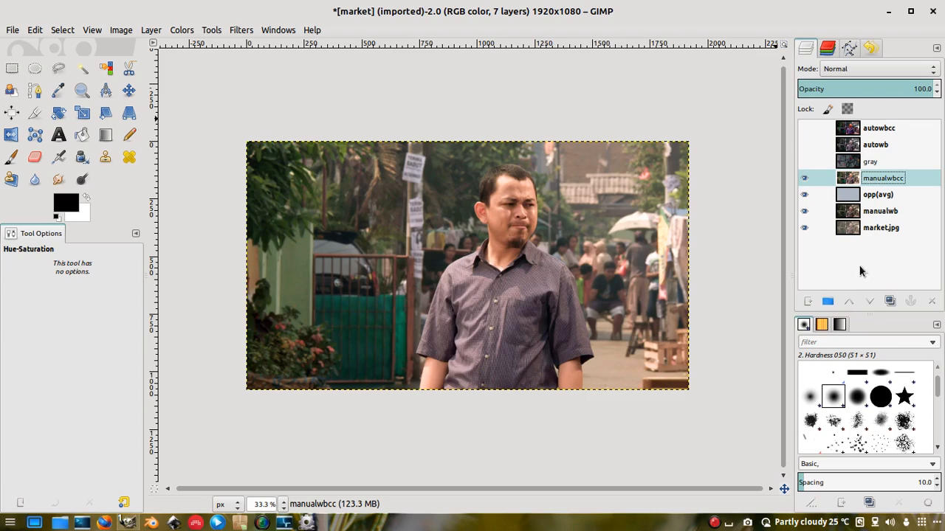
# Check the shirt on the manualwbcc layer, then hide the opp(avg) and manualwbcc layers to expose manualwb
pyautogui.scroll(5, 466, 310)
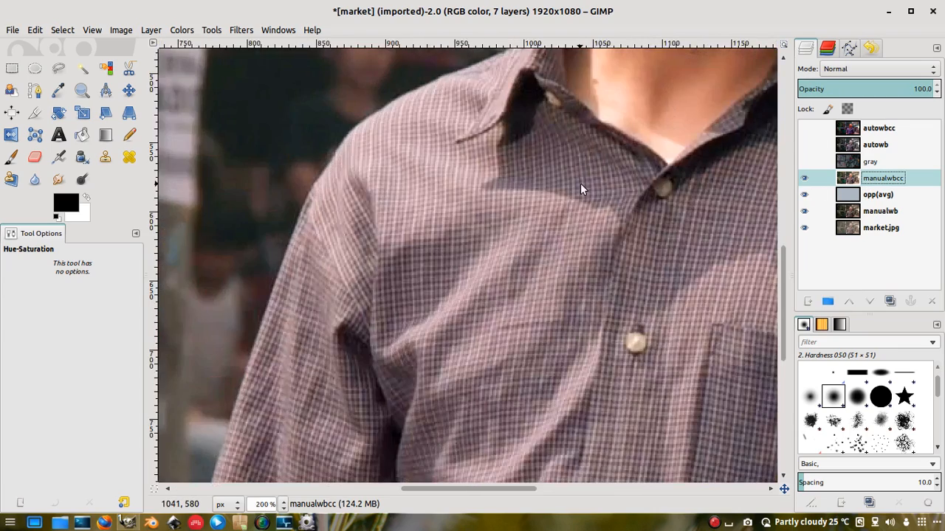
pyautogui.scroll(-5, 580, 190)
pyautogui.scroll(1, 580, 190)
pyautogui.scroll(-1, 581, 190)
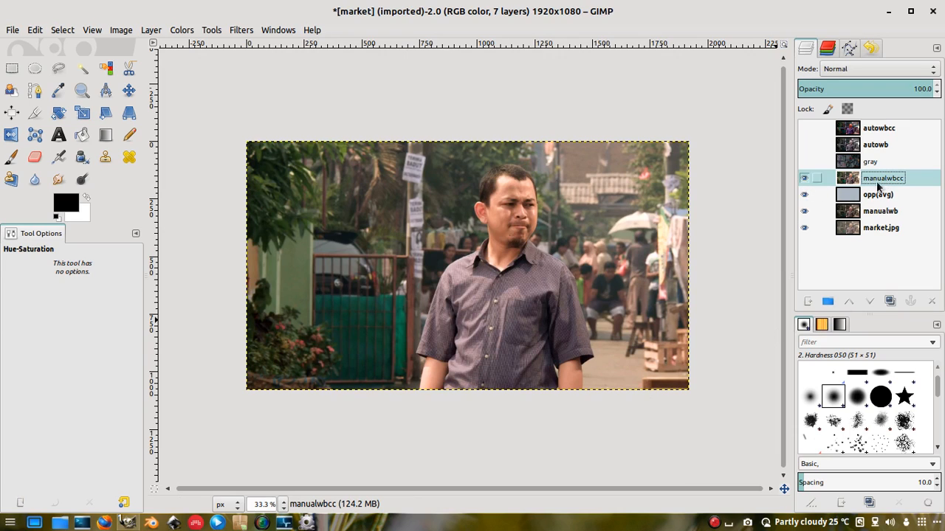
pyautogui.click(805, 194)
pyautogui.click(803, 180)
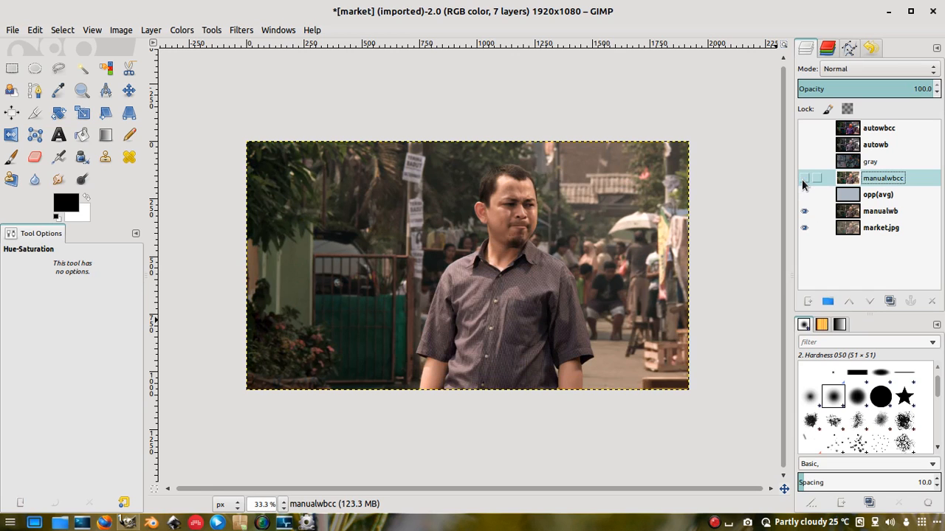
# Show the manualwbcc layer again and compare its face and shirt colors with the manualwb layer
pyautogui.scroll(1, 505, 222)
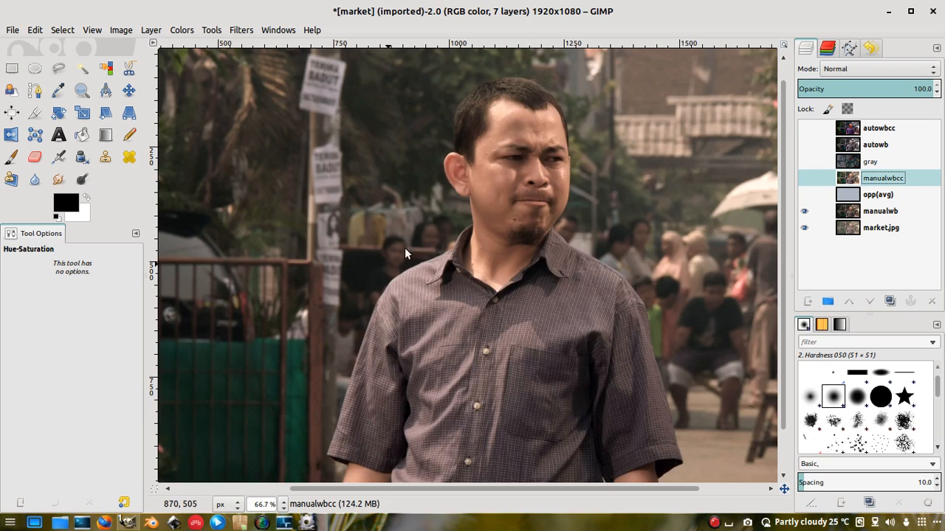
pyautogui.click(804, 179)
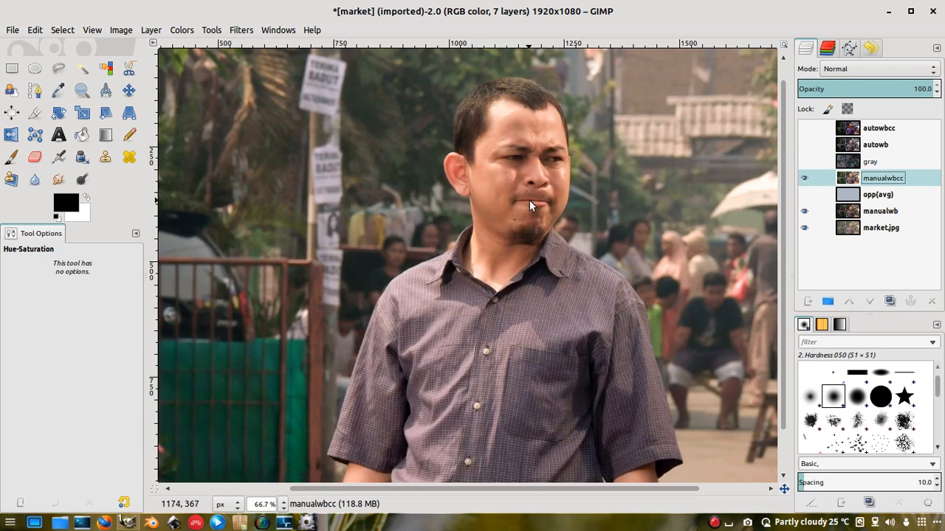
pyautogui.scroll(-2, 529, 200)
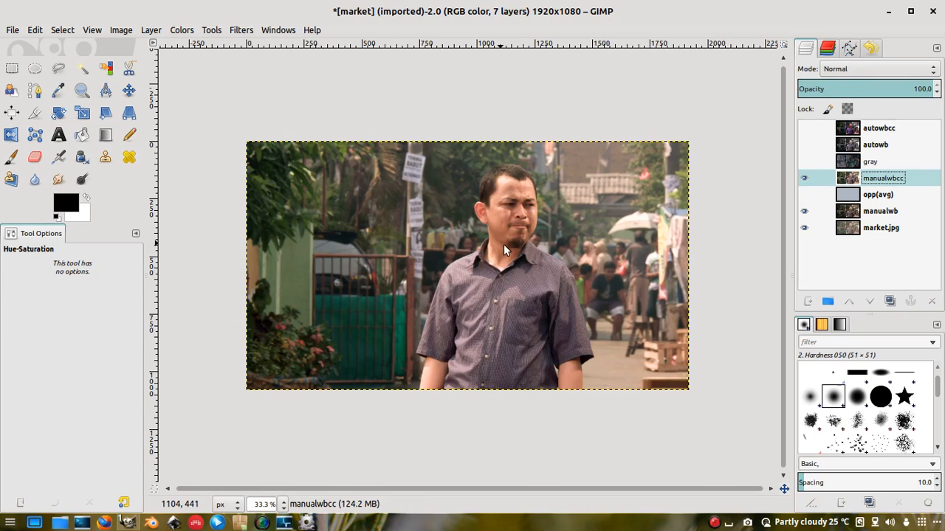
pyautogui.scroll(1, 527, 243)
pyautogui.scroll(1, 527, 243)
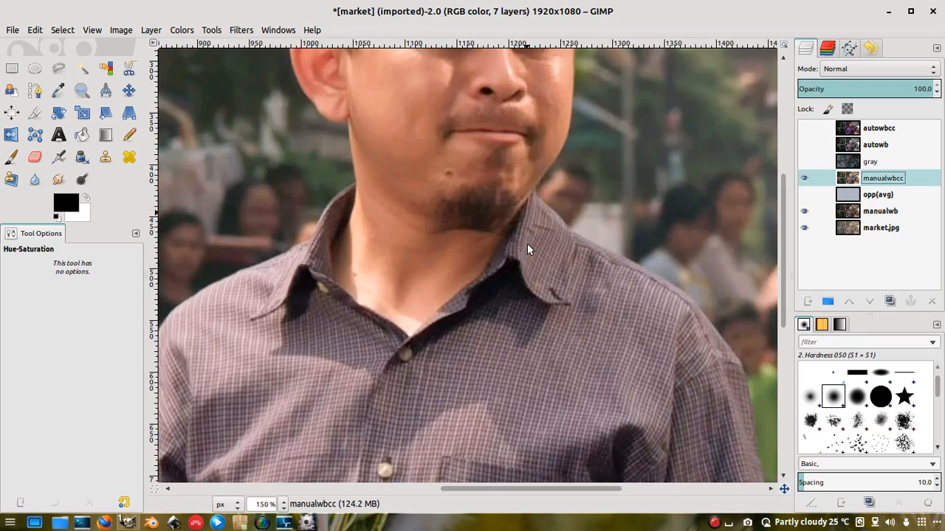
pyautogui.scroll(-2, 527, 243)
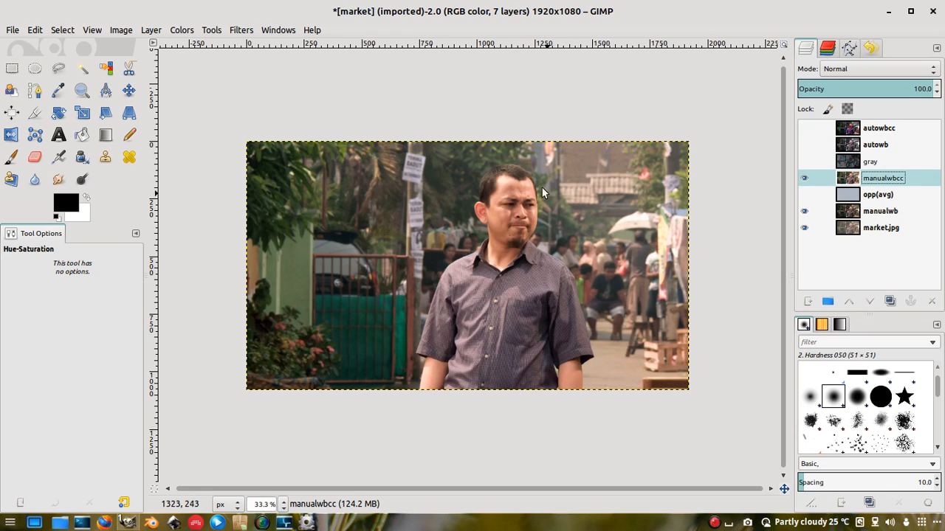
# Save the layered image as market.xcf in the Desktop folder and check the desktop for the file
pyautogui.click(13, 31)
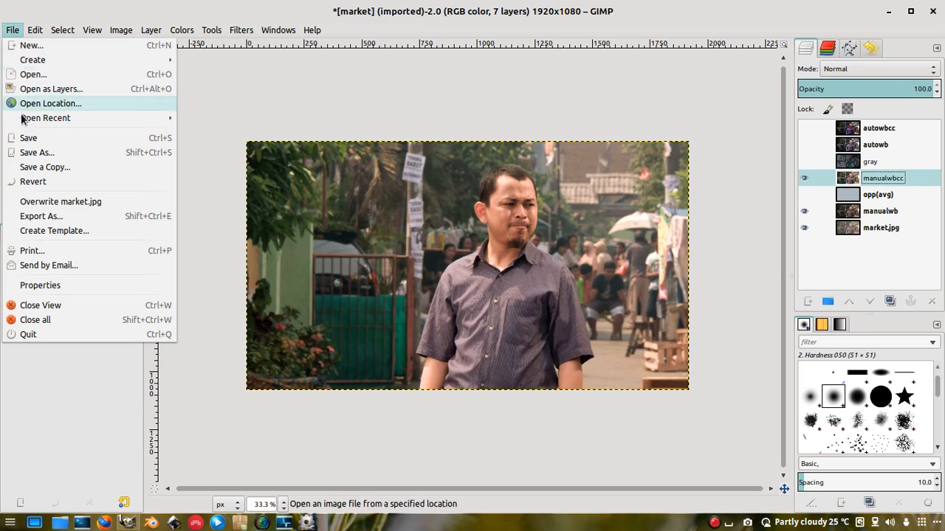
pyautogui.click(22, 138)
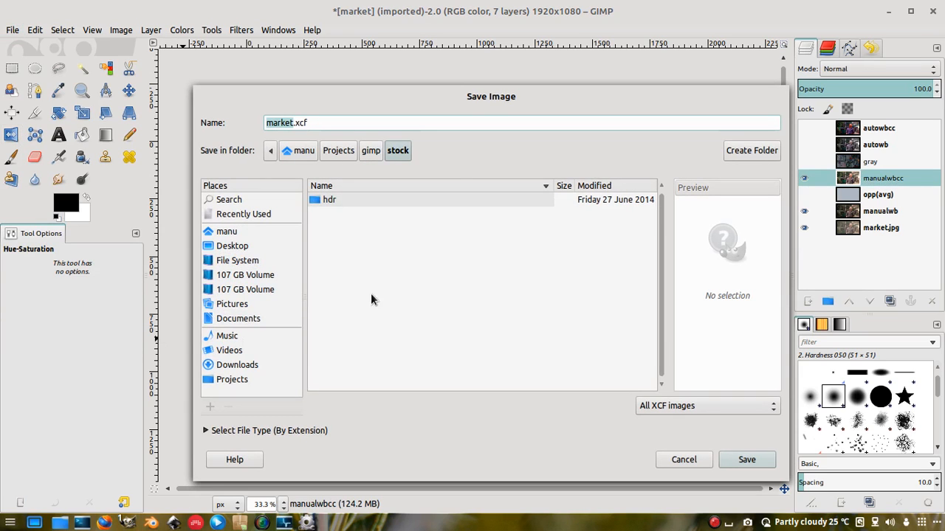
pyautogui.moveTo(498, 99); pyautogui.dragTo(524, 69)
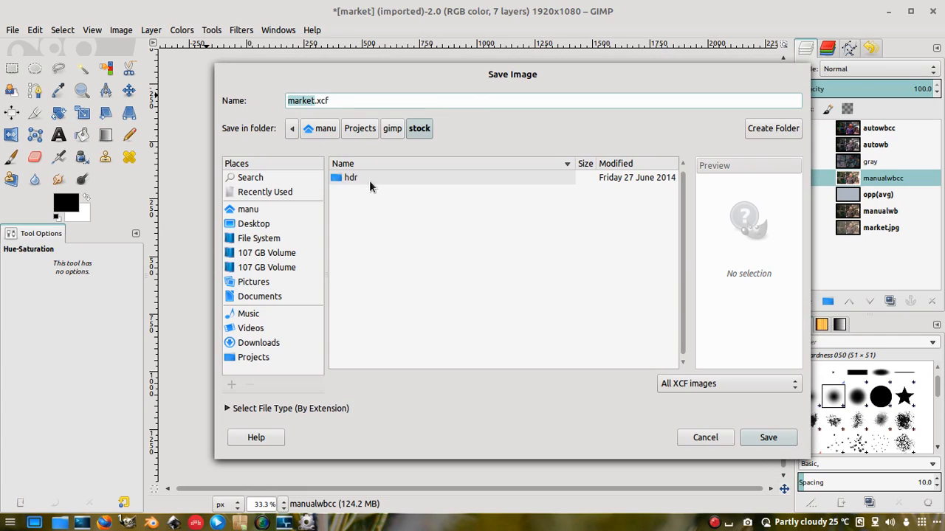
pyautogui.click(359, 100)
pyautogui.click(262, 226)
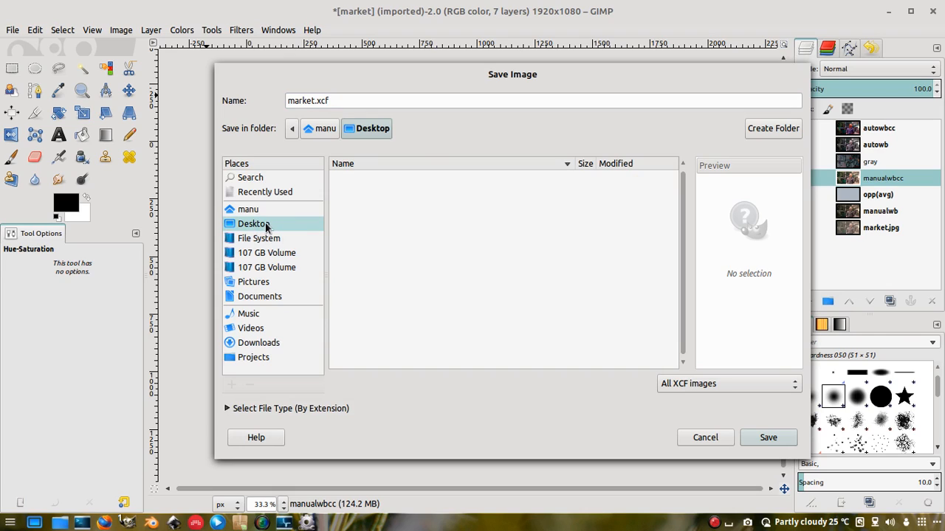
pyautogui.click(339, 101)
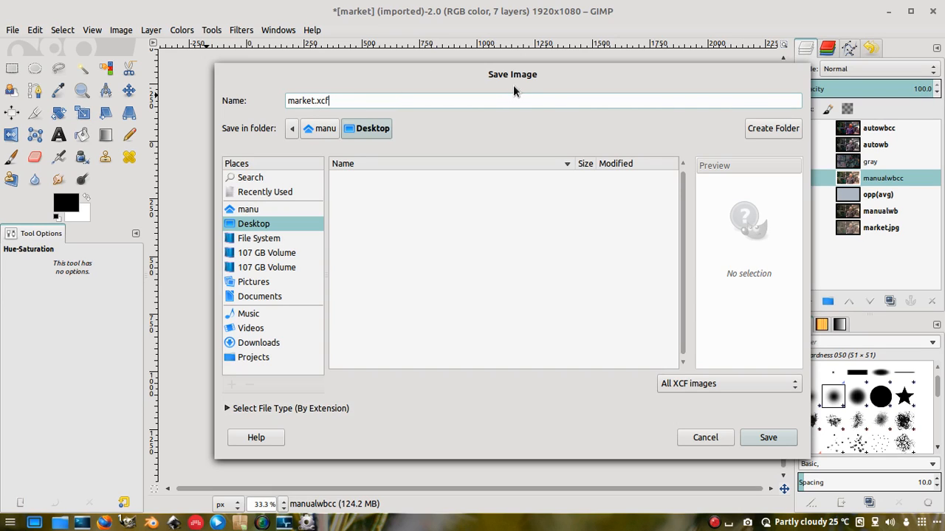
pyautogui.moveTo(518, 86); pyautogui.dragTo(490, 85)
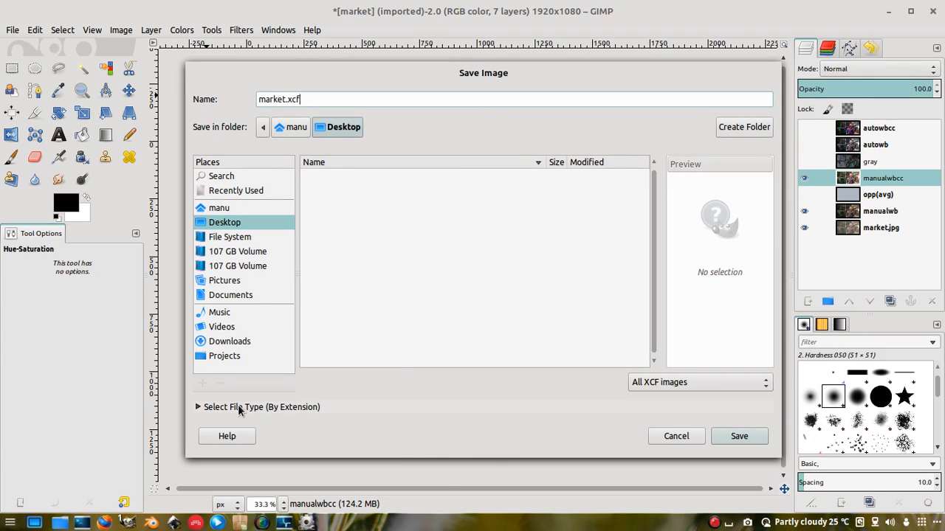
pyautogui.click(735, 432)
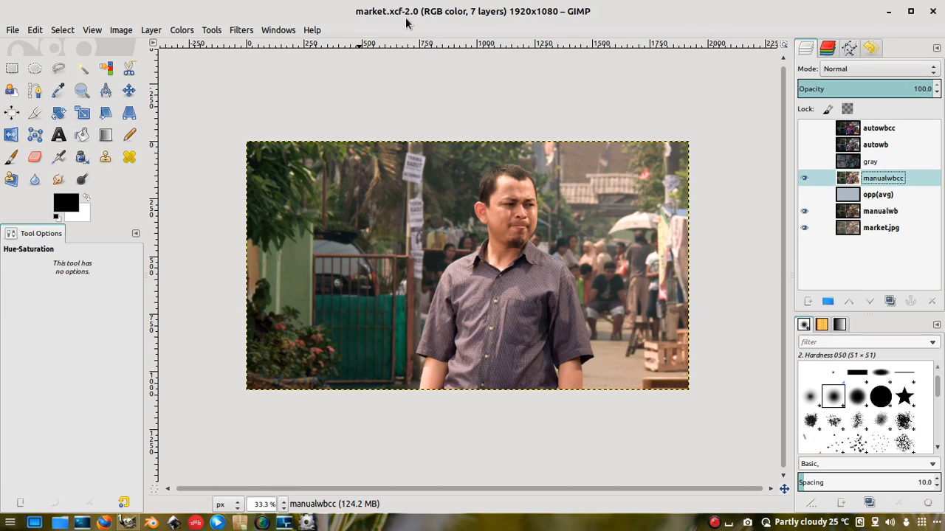
pyautogui.moveTo(433, 16); pyautogui.dragTo(436, 221)
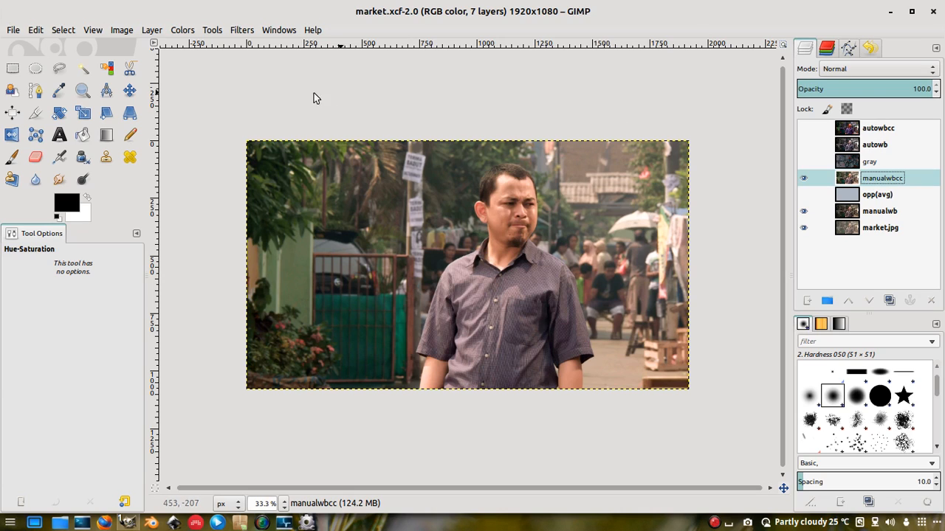
# Set up an export of the image to the Desktop folder as a JPEG named market.jpg
pyautogui.click(12, 31)
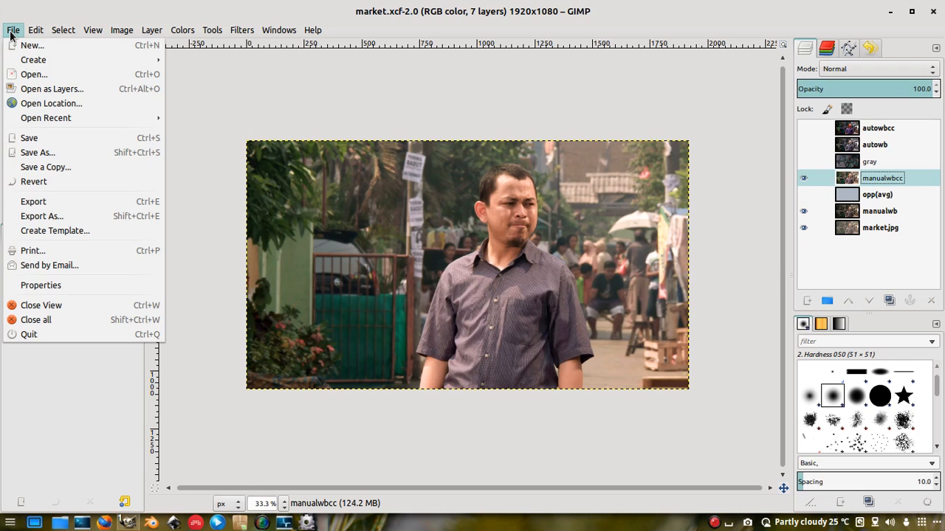
pyautogui.click(29, 205)
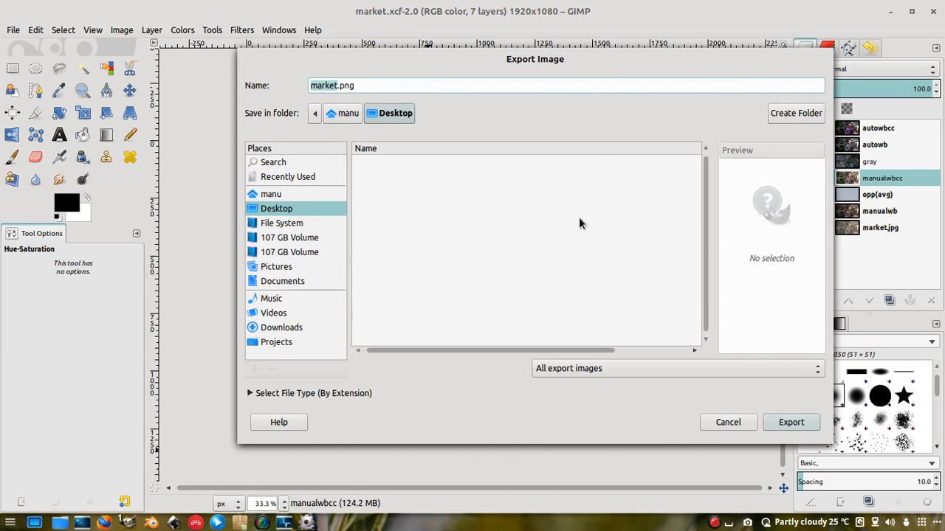
pyautogui.moveTo(563, 65); pyautogui.dragTo(535, 45)
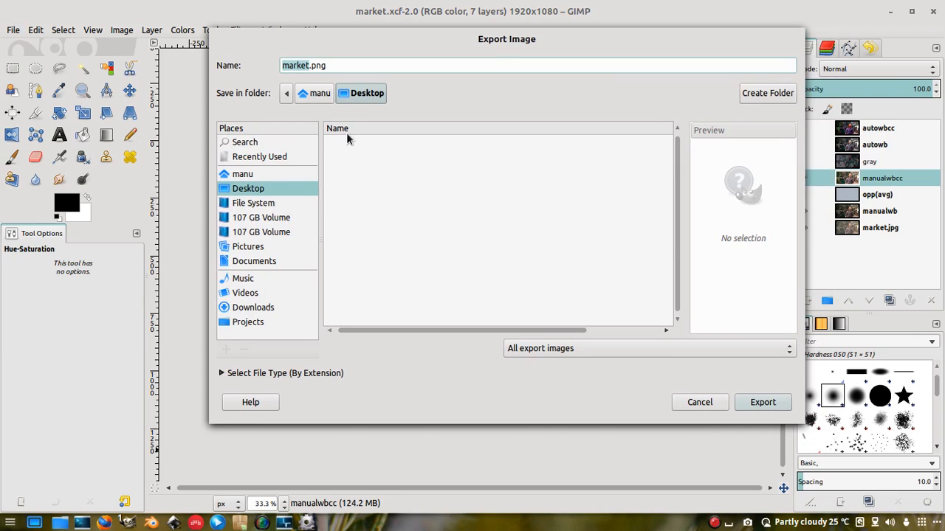
pyautogui.click(566, 351)
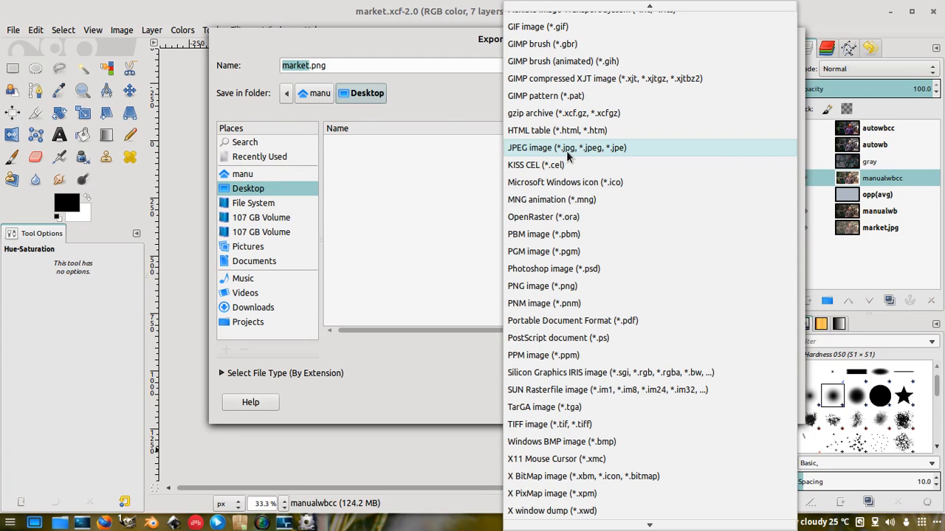
pyautogui.click(539, 149)
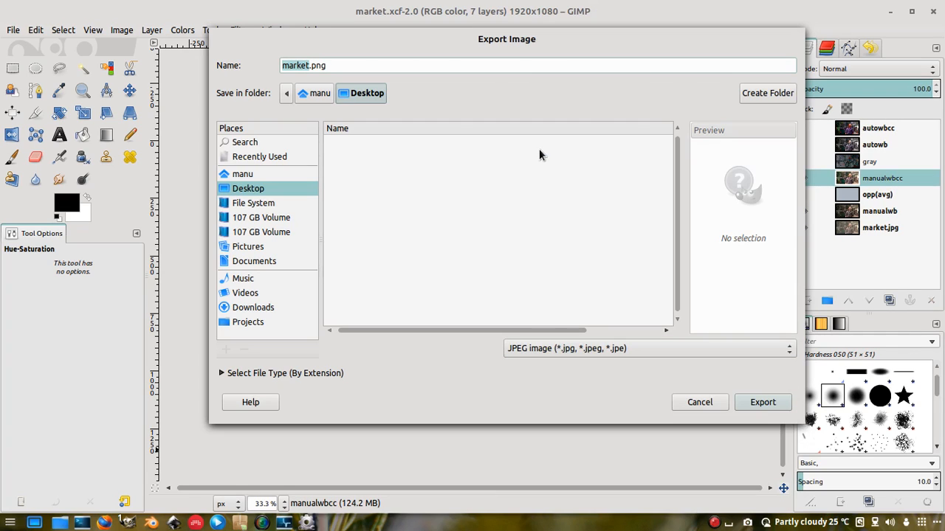
pyautogui.click(344, 66)
pyautogui.moveTo(501, 43); pyautogui.dragTo(457, 52)
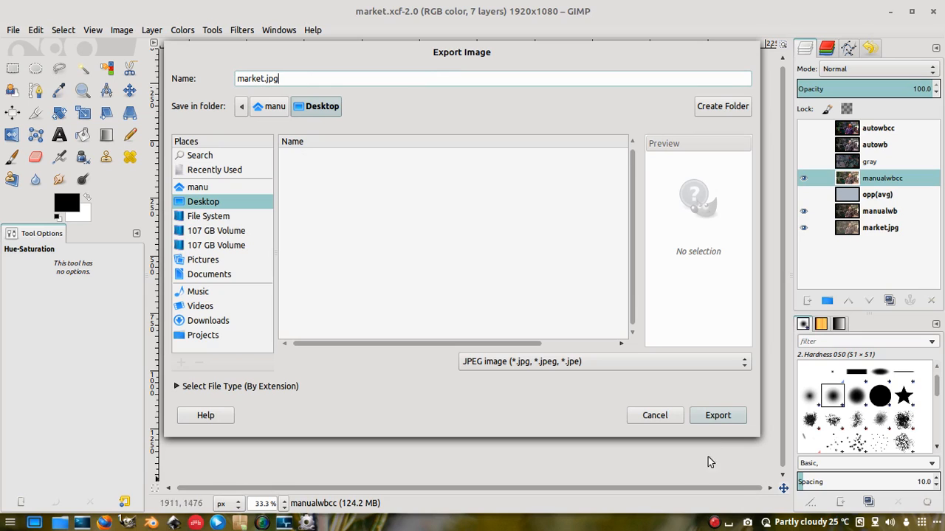
pyautogui.click(718, 417)
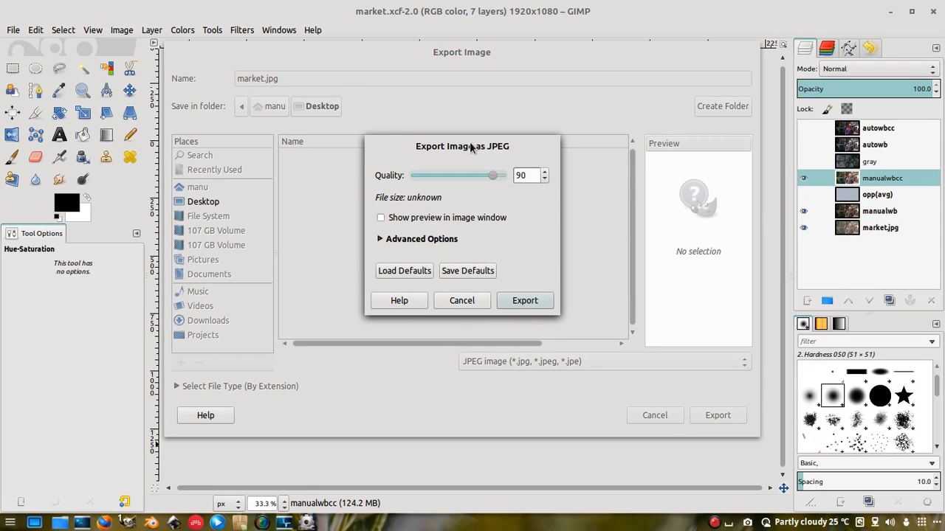
# Review the advanced JPEG options, export at quality 90 with 4:4:4 subsampling and Integer DCT, and check the file on the desktop
pyautogui.moveTo(470, 149); pyautogui.dragTo(444, 145)
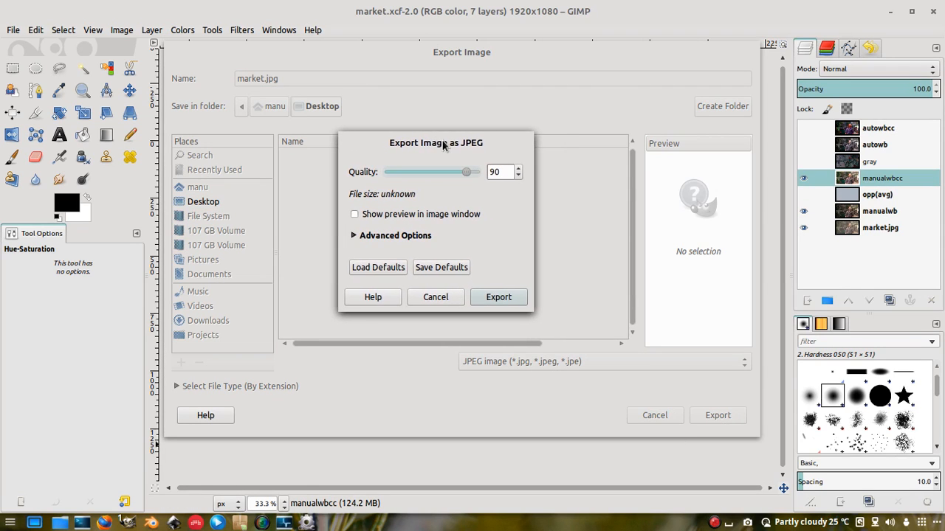
pyautogui.click(377, 235)
pyautogui.moveTo(561, 143); pyautogui.dragTo(431, 68)
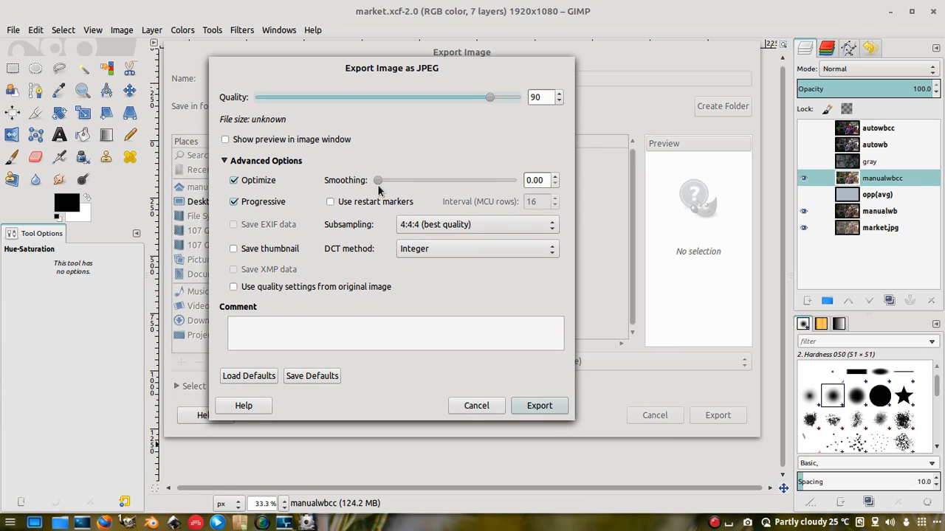
pyautogui.click(435, 224)
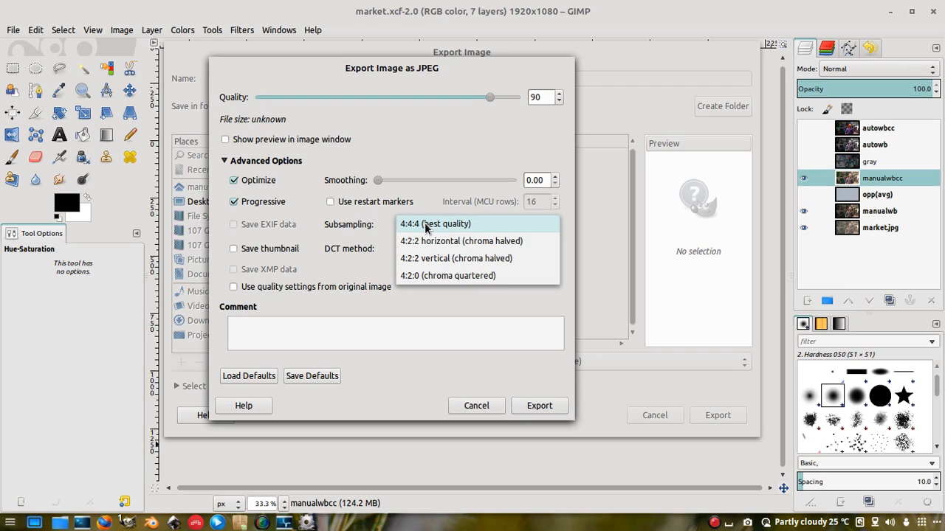
pyautogui.click(360, 225)
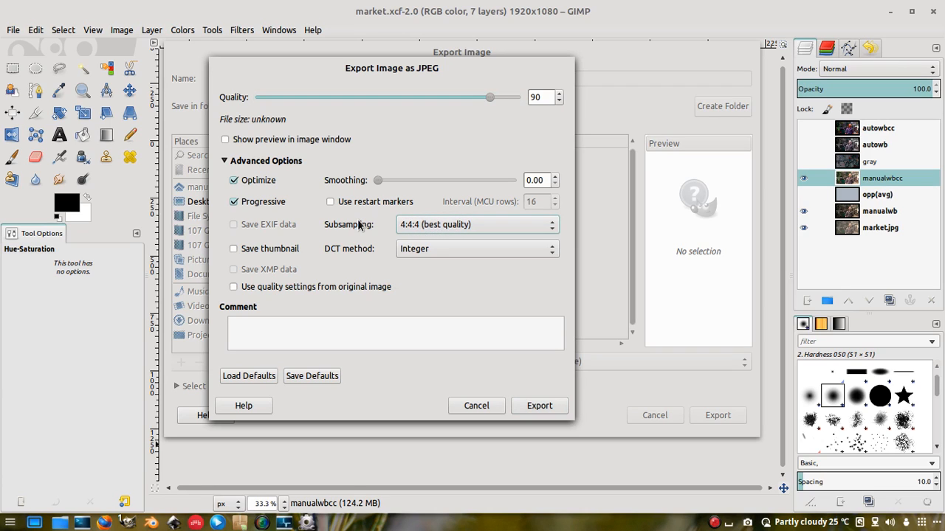
pyautogui.click(437, 251)
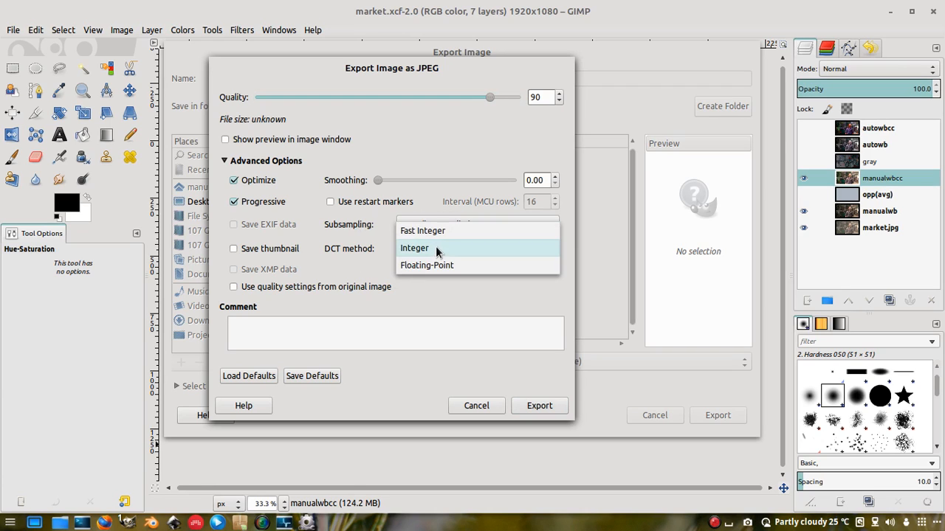
pyautogui.click(371, 251)
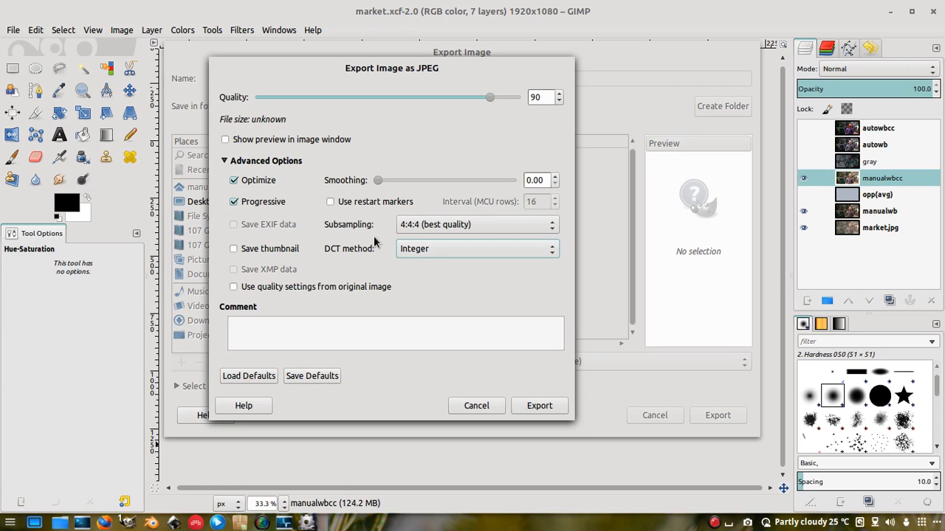
pyautogui.click(329, 324)
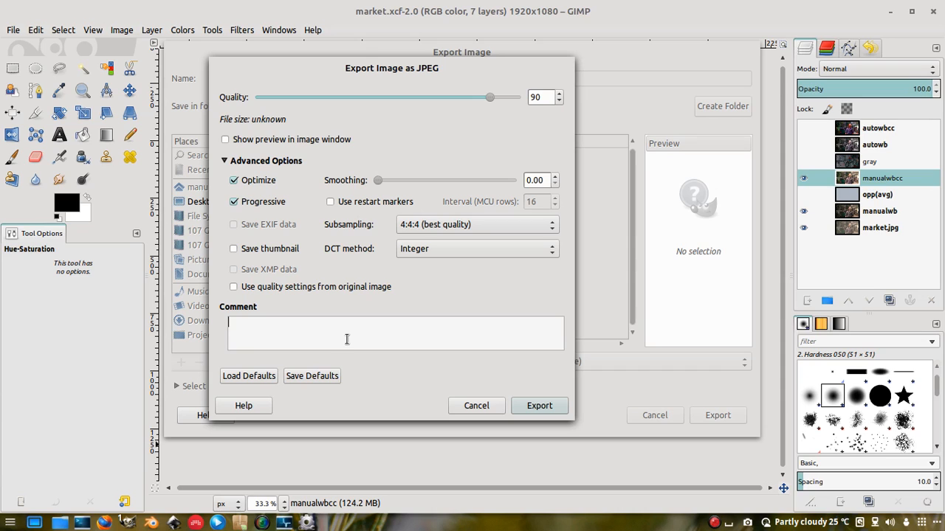
pyautogui.click(539, 406)
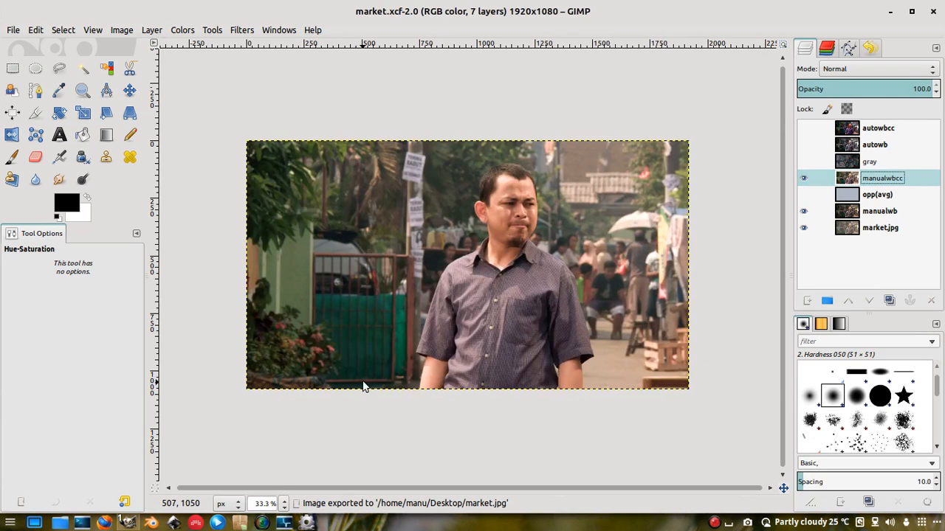
pyautogui.click(891, 12)
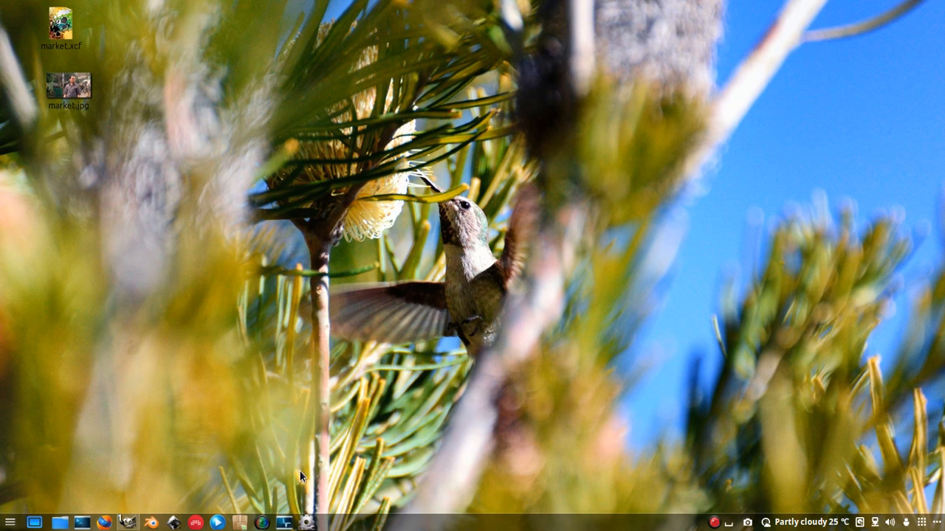
pyautogui.click(129, 522)
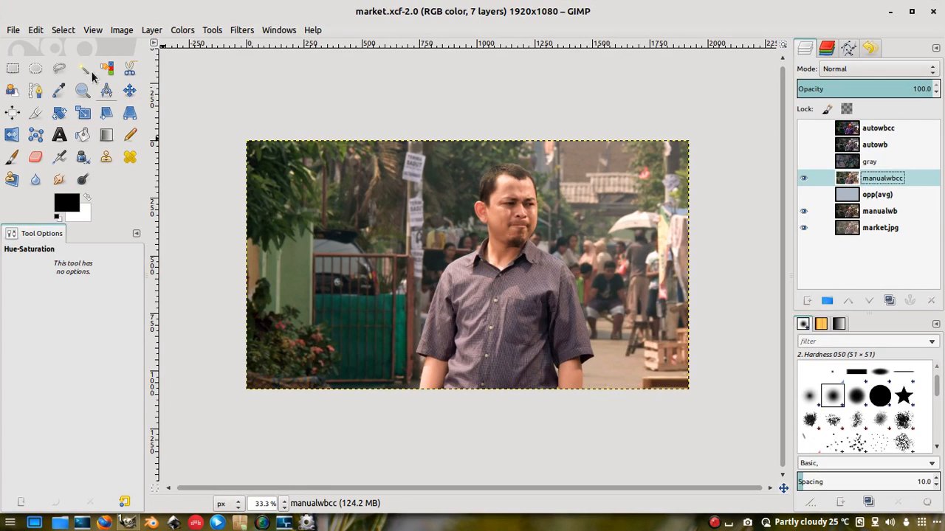
# Set up a second export of the image to the Desktop folder as a PNG named market.png
pyautogui.click(13, 31)
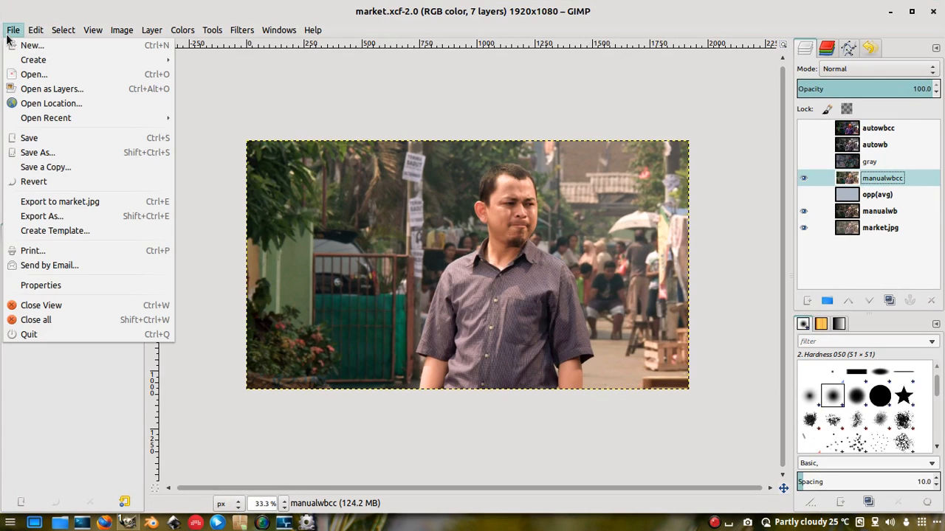
pyautogui.click(34, 217)
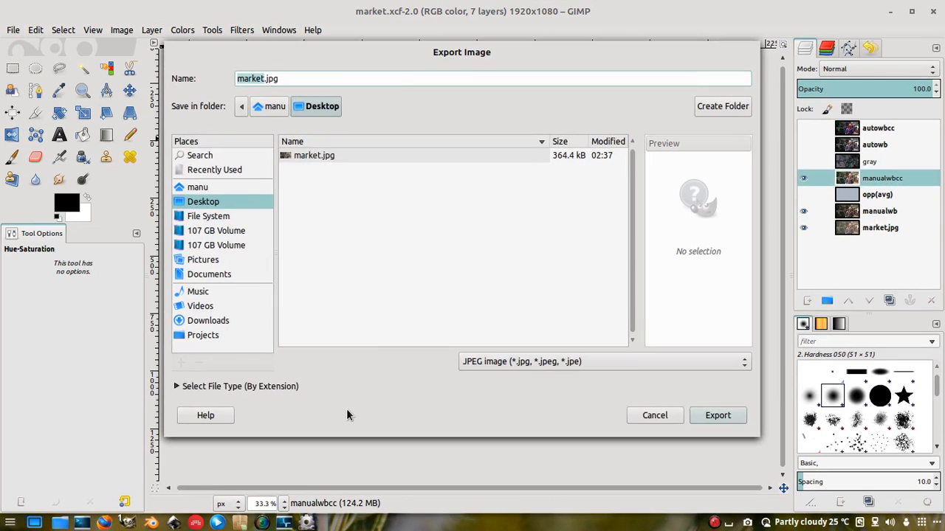
pyautogui.click(660, 362)
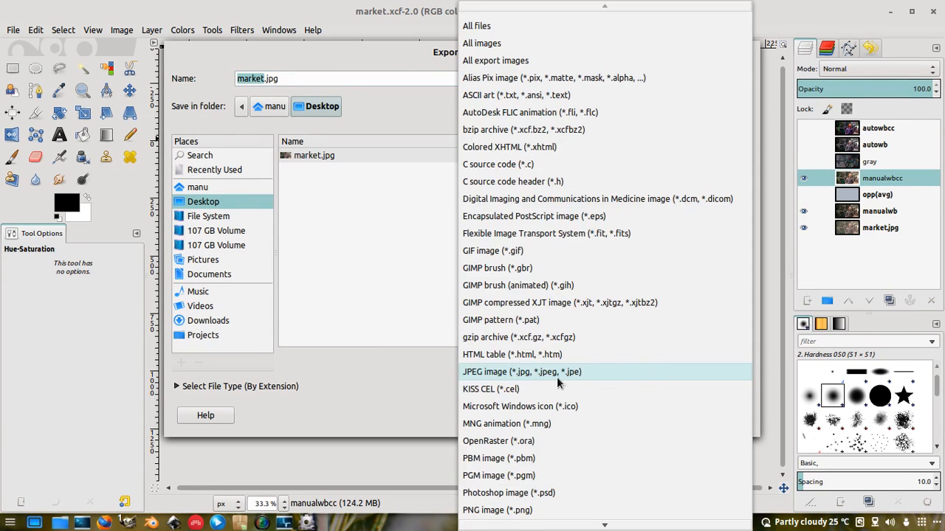
pyautogui.scroll(-5, 527, 431)
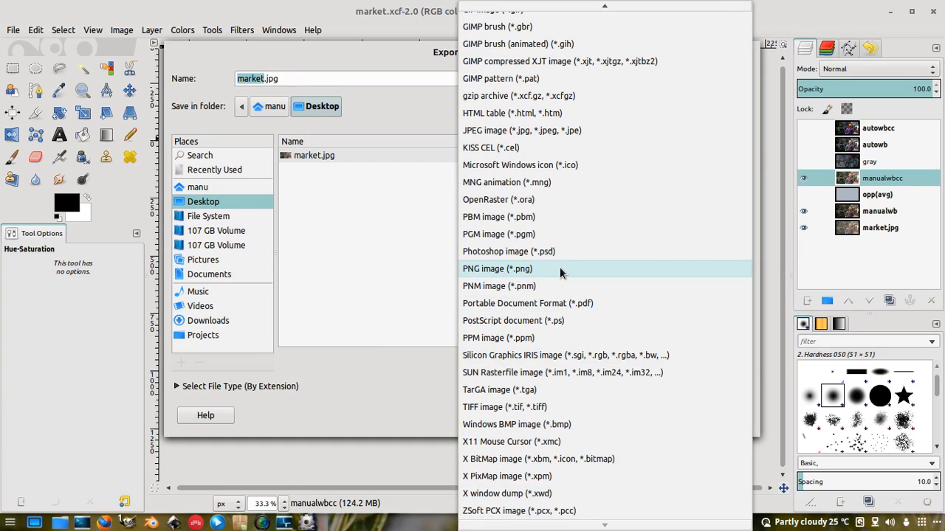
pyautogui.click(559, 273)
pyautogui.click(324, 82)
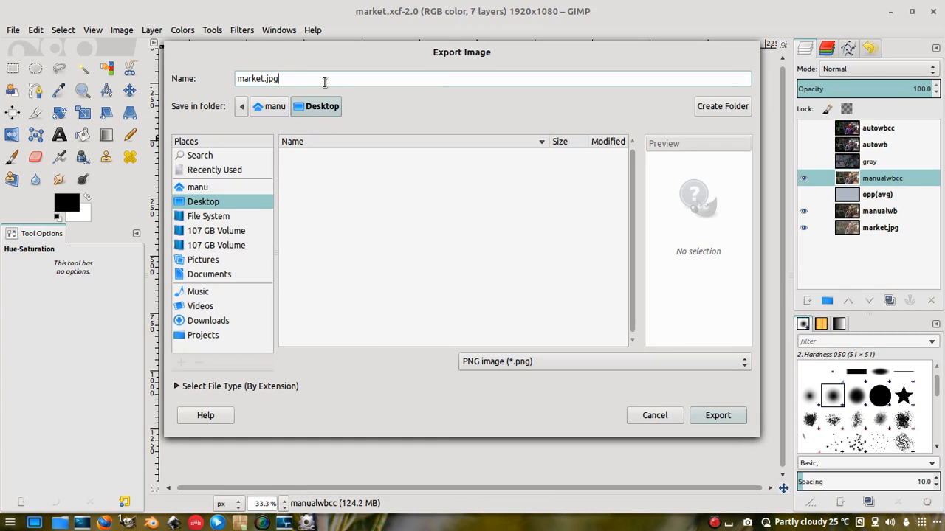
pyautogui.press('BackSpace')
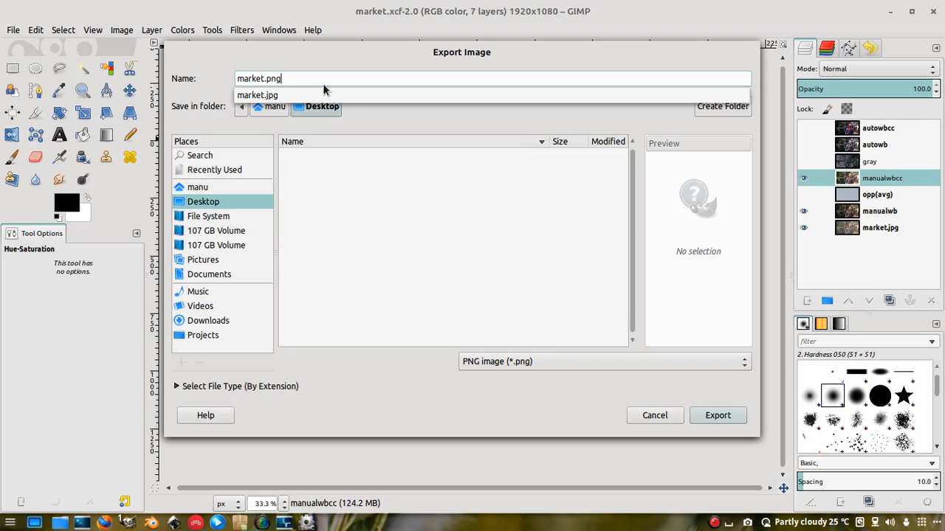
pyautogui.click(433, 51)
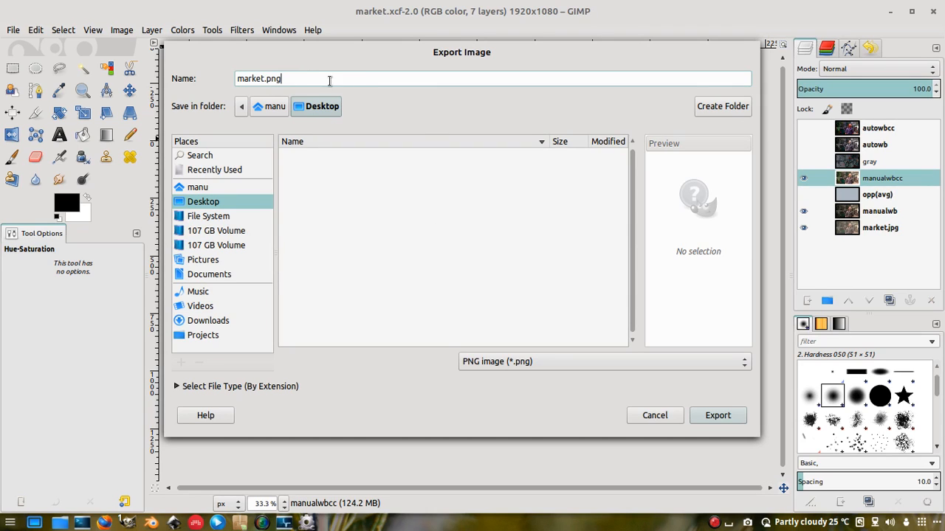
pyautogui.click(718, 416)
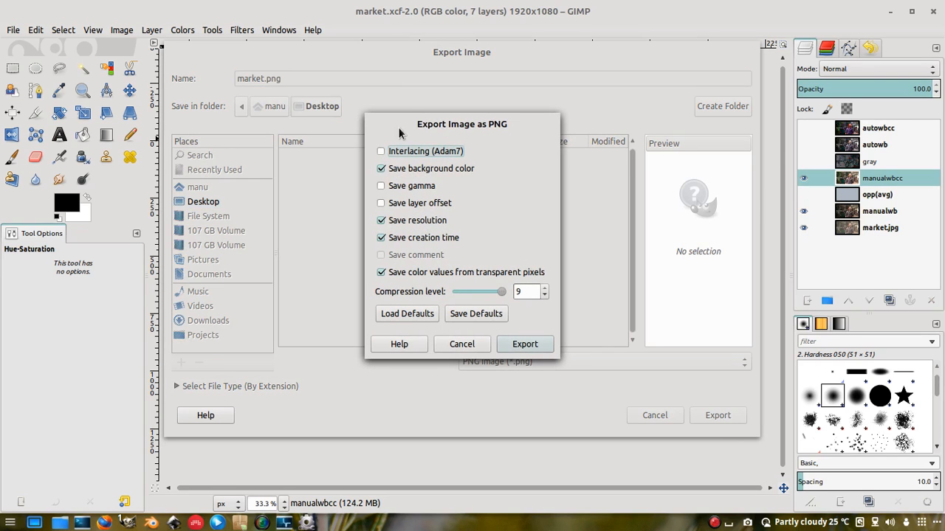
# Export the PNG at compression level 9 without interlacing and check the file on the desktop
pyautogui.moveTo(442, 128); pyautogui.dragTo(417, 81)
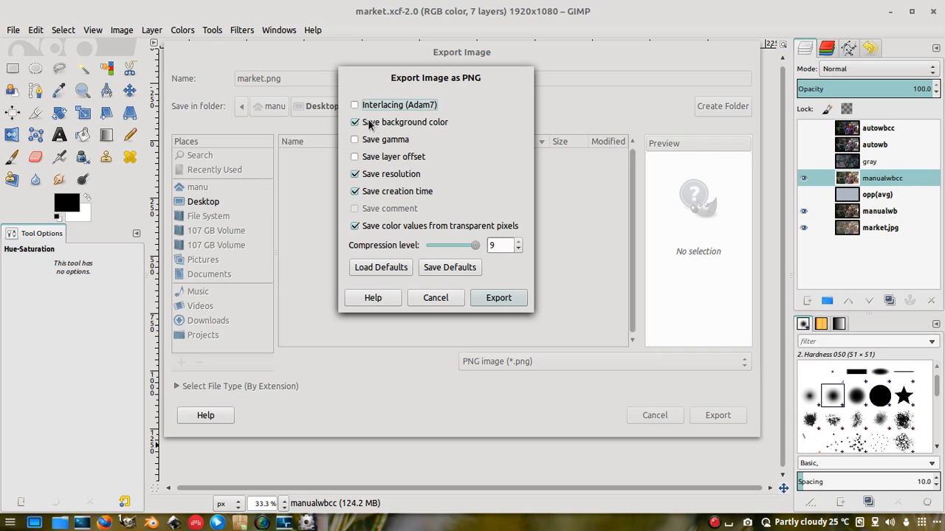
pyautogui.moveTo(420, 79); pyautogui.dragTo(439, 79)
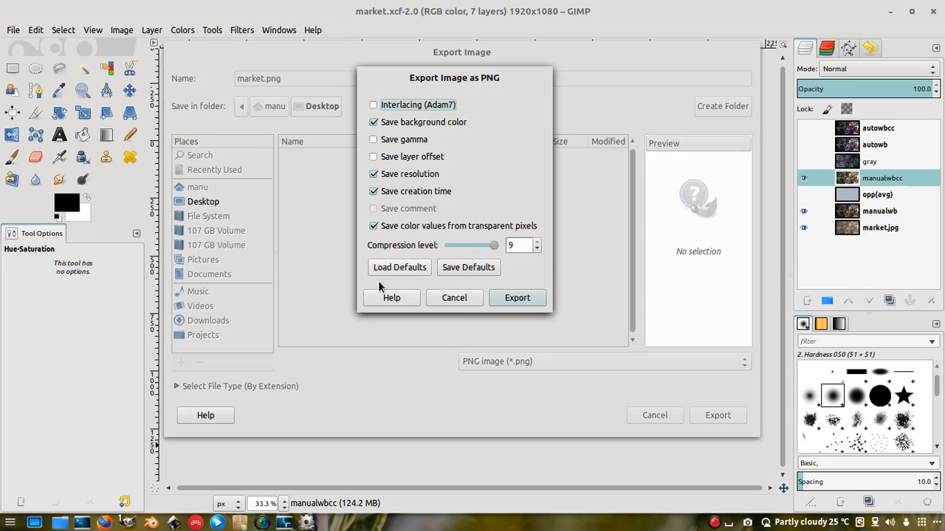
pyautogui.click(527, 303)
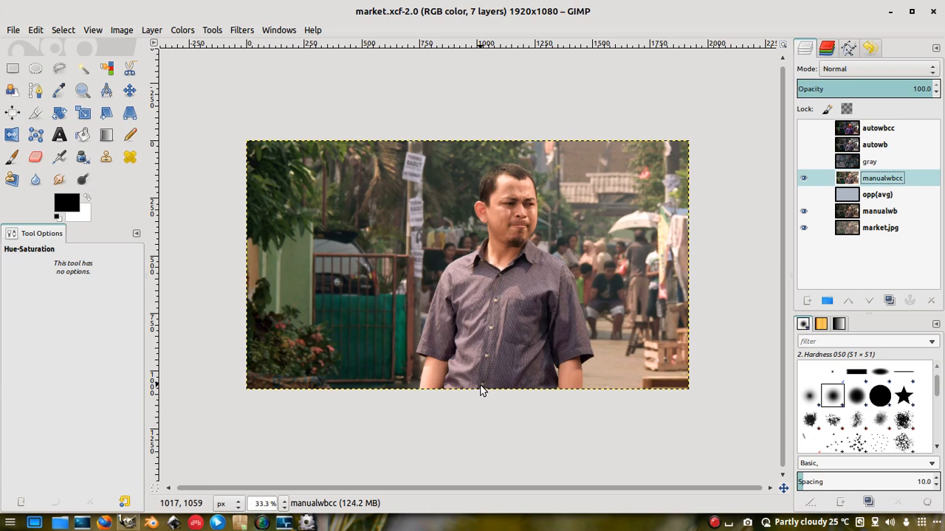
pyautogui.moveTo(574, 11); pyautogui.dragTo(578, 346)
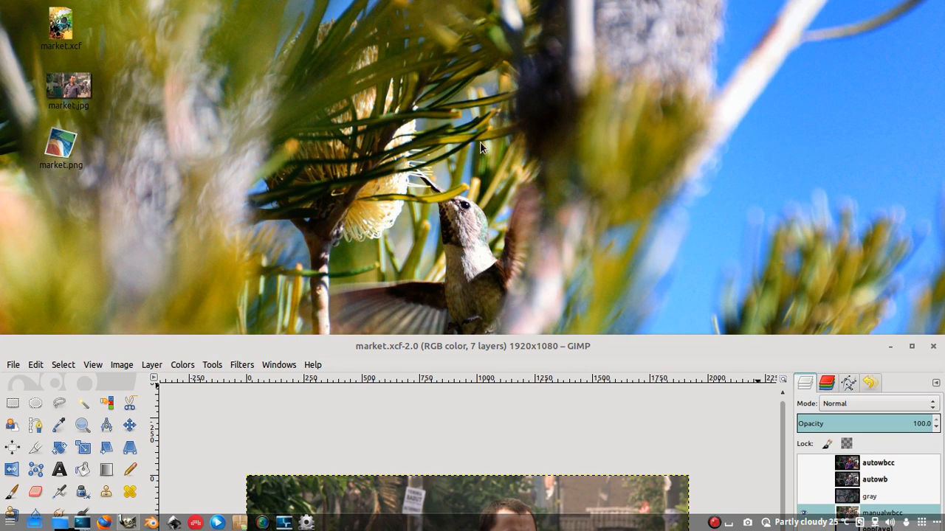
pyautogui.moveTo(519, 336); pyautogui.dragTo(492, 6)
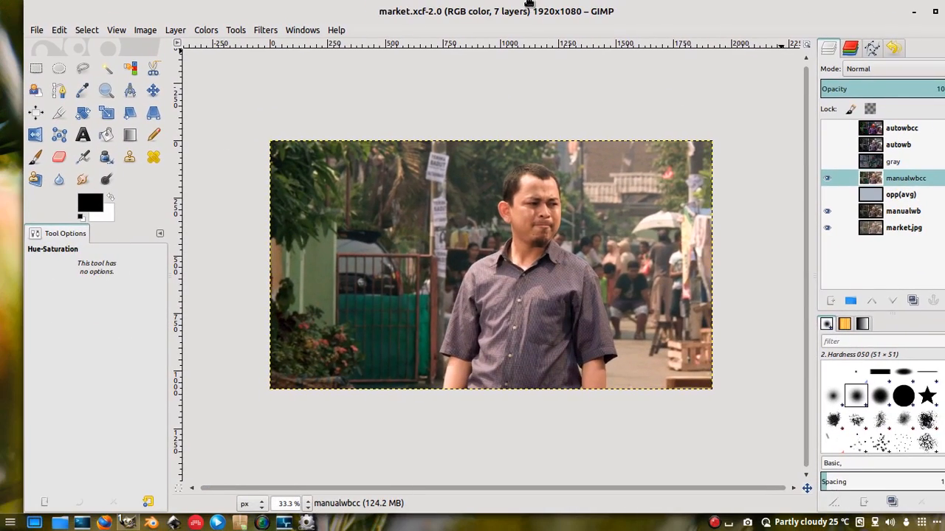